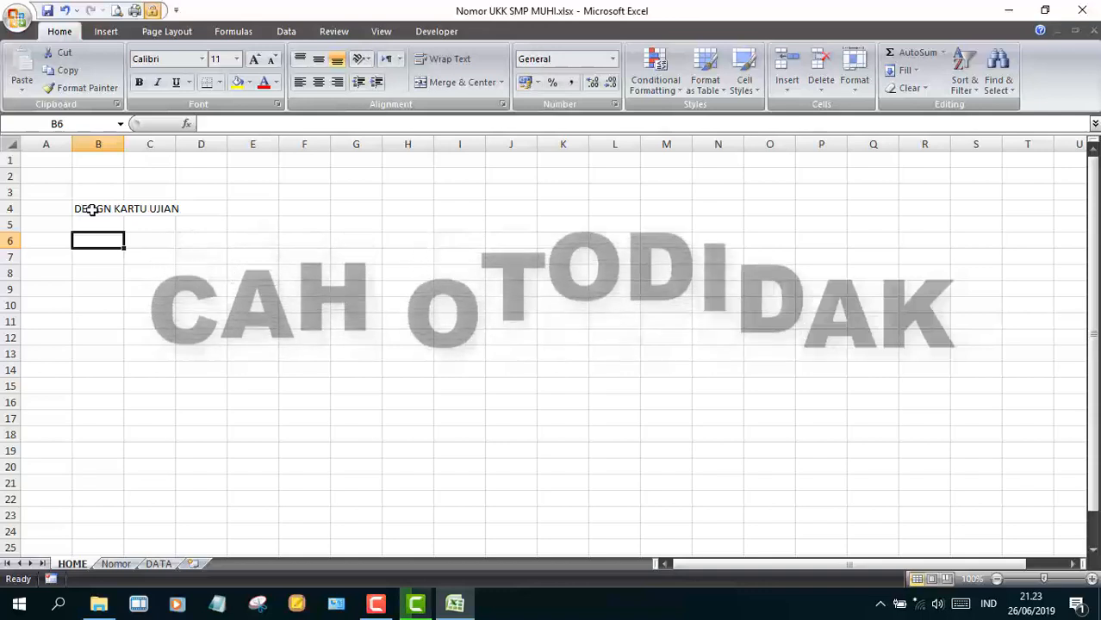
- Enter NAMA SEKOLAH, TAHUN PELAJARAN, NAMA KEPALA SEKOLAH, NIP and TANGGAL KARTU down column B
{"action": "type", "text": "NAMA"}
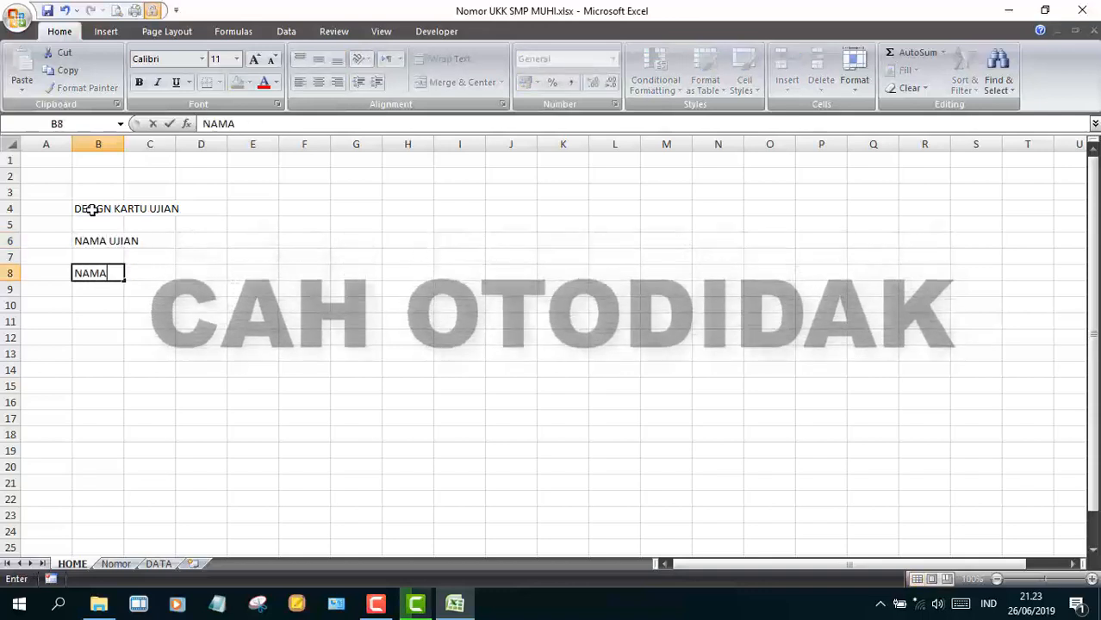
{"action": "type", "text": " SEKOLAH"}
{"action": "key", "text": "Return"}
{"action": "key", "text": "Return"}
{"action": "type", "text": "TAHUN PELAJARAN"}
{"action": "key", "text": "Return"}
{"action": "key", "text": "Return"}
{"action": "type", "text": "NAMA "}
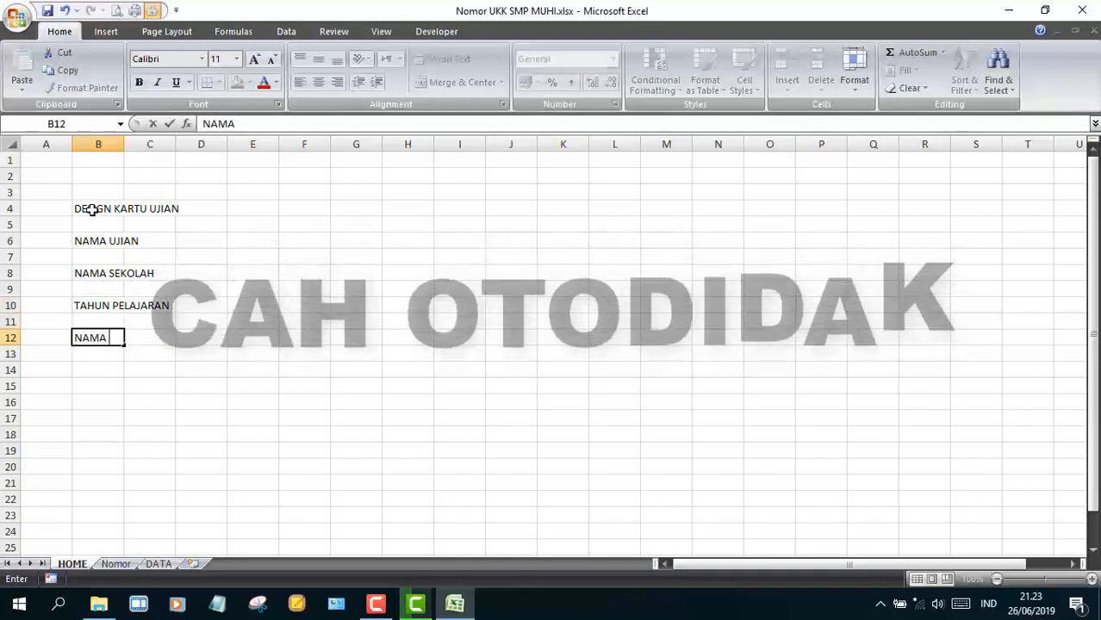
{"action": "type", "text": "KEPALA SEKOLAH"}
{"action": "key", "text": "Return"}
{"action": "key", "text": "Return"}
{"action": "type", "text": "NIP"}
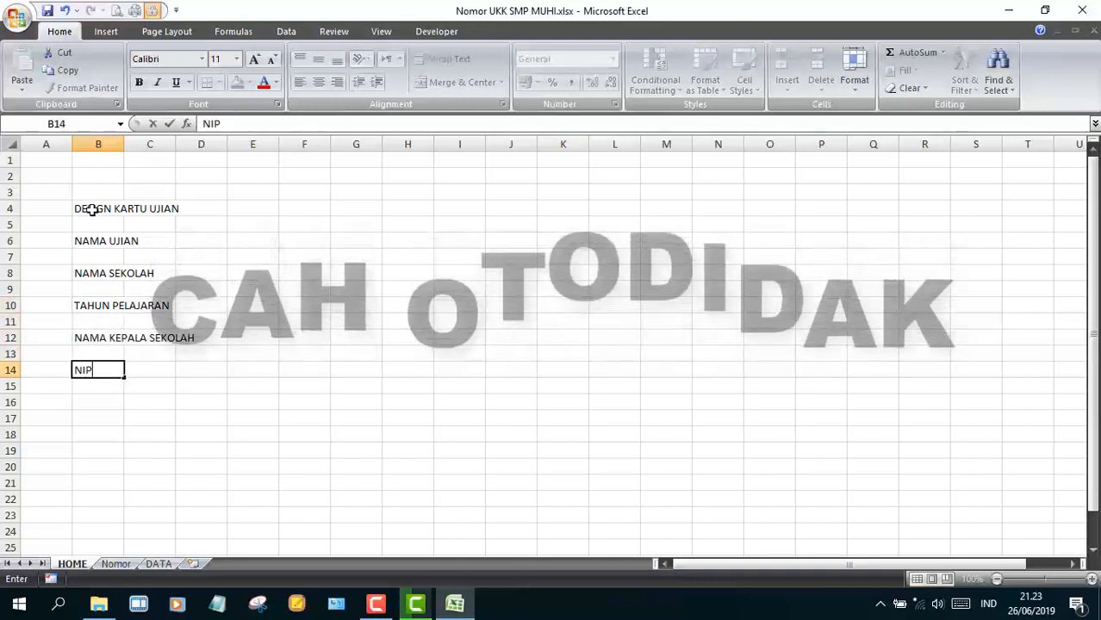
{"action": "key", "text": "Return"}
{"action": "key", "text": "Return"}
{"action": "type", "text": "TANGGAL"}
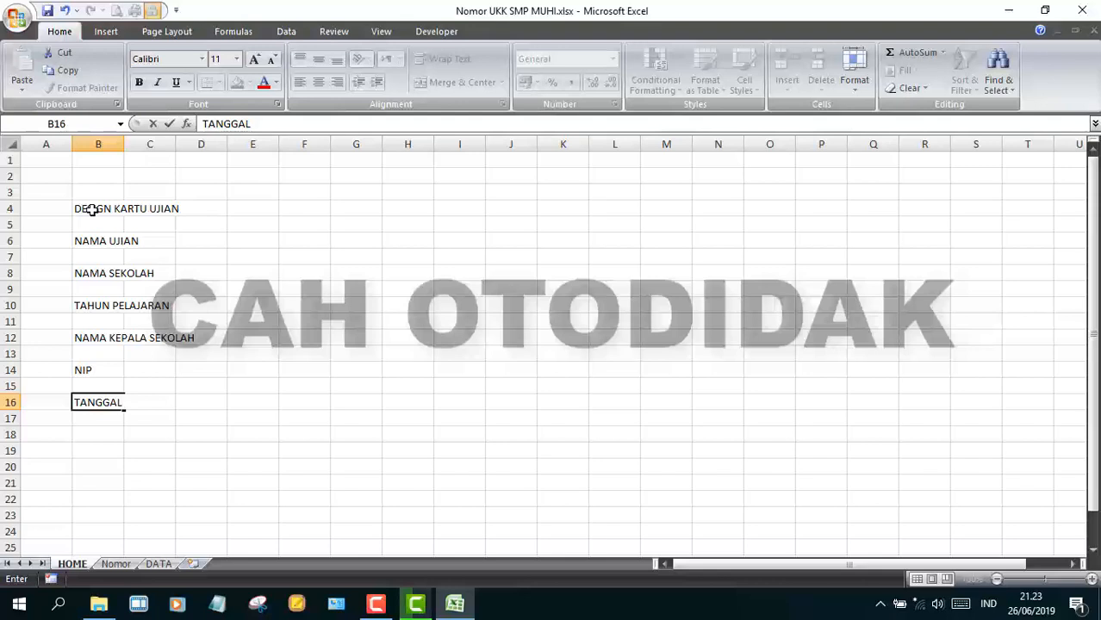
{"action": "type", "text": " UJIA"}
{"action": "key", "text": "BackSpace"}
{"action": "key", "text": "BackSpace"}
{"action": "key", "text": "BackSpace"}
{"action": "key", "text": "BackSpace"}
{"action": "type", "text": "KARTU"}
{"action": "key", "text": "Return"}
{"action": "key", "text": "Return"}
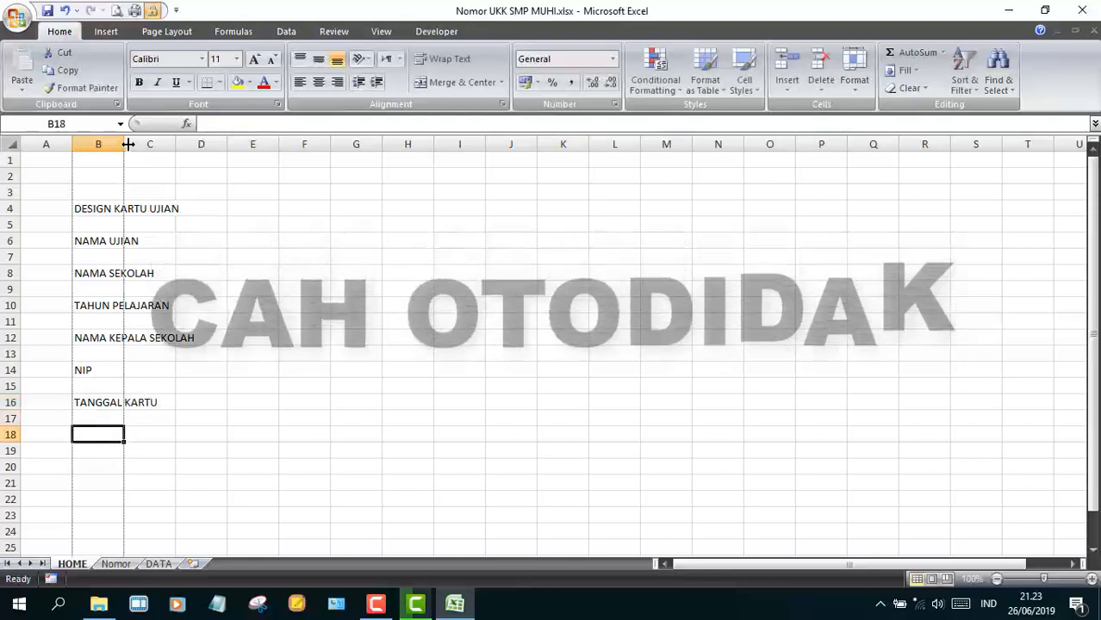
- Autofit column B, widen column C, and heighten label rows 6, 8, 10, 14 and 16
{"action": "double_click", "coordinate": [124, 144]}
{"action": "left_click_drag", "start_coordinate": [323, 160], "coordinate": [413, 162]}
{"action": "left_click", "coordinate": [10, 241]}
{"action": "left_click", "coordinate": [9, 273], "text": "ctrl"}
{"action": "left_click", "coordinate": [8, 305], "text": "ctrl"}
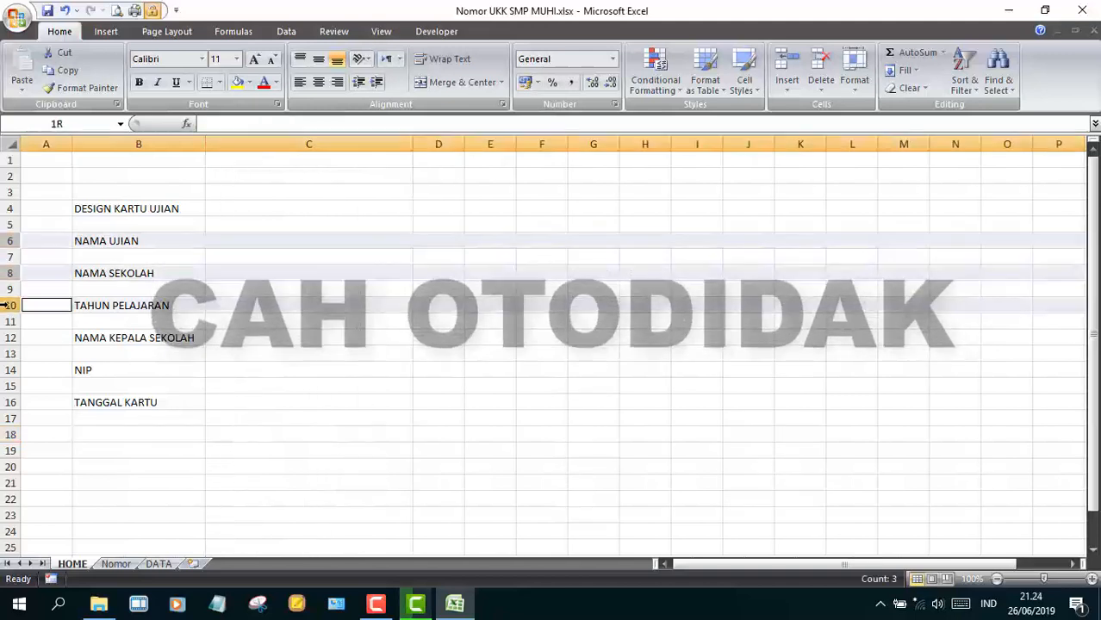
{"action": "left_click", "coordinate": [9, 370], "text": "ctrl"}
{"action": "left_click", "coordinate": [10, 402], "text": "ctrl"}
{"action": "left_click_drag", "start_coordinate": [9, 377], "coordinate": [8, 388]}
{"action": "left_click_drag", "start_coordinate": [447, 143], "coordinate": [498, 143]}
{"action": "left_click", "coordinate": [345, 353]}
- Fill B4:C16 dark blue with white, bold Cambria text
{"action": "left_click_drag", "start_coordinate": [129, 208], "coordinate": [347, 468]}
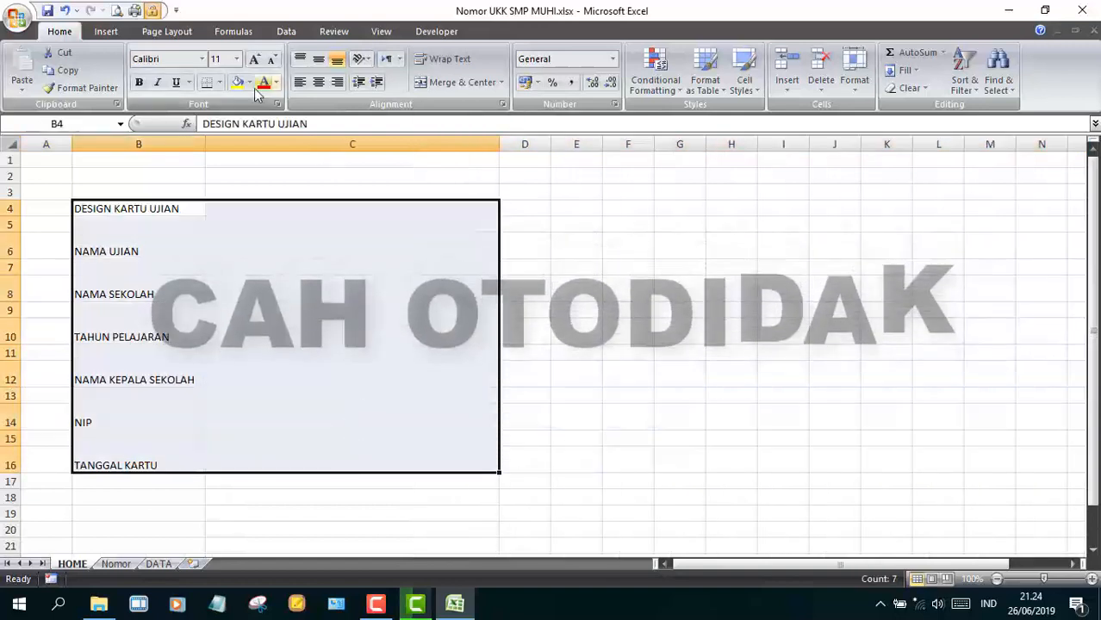
{"action": "left_click", "coordinate": [249, 83]}
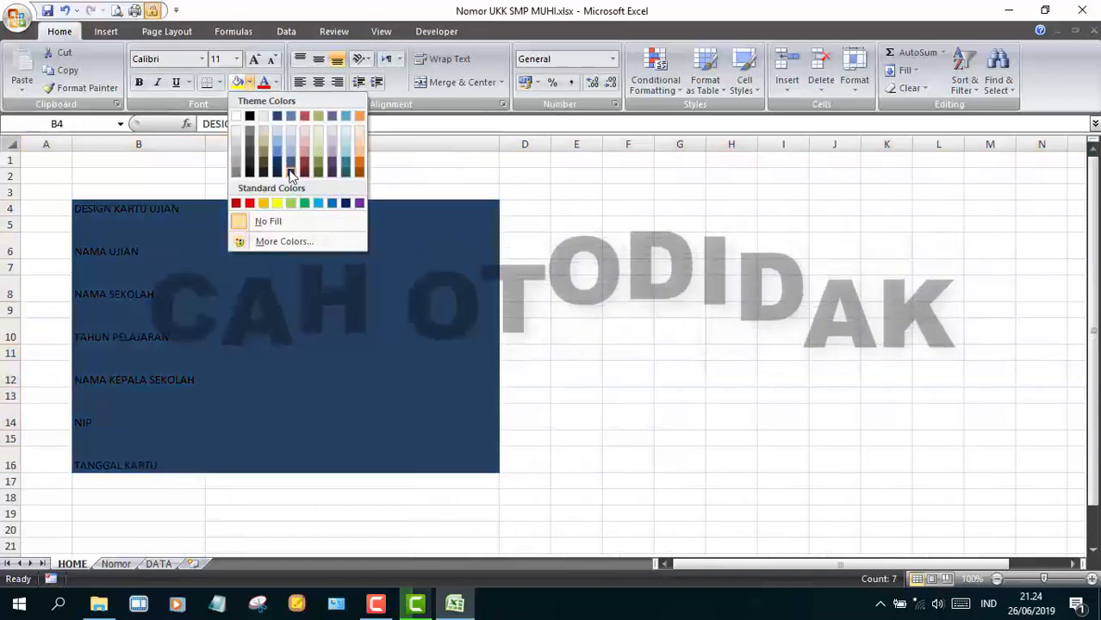
{"action": "left_click", "coordinate": [291, 168]}
{"action": "left_click", "coordinate": [276, 82]}
{"action": "left_click", "coordinate": [276, 138]}
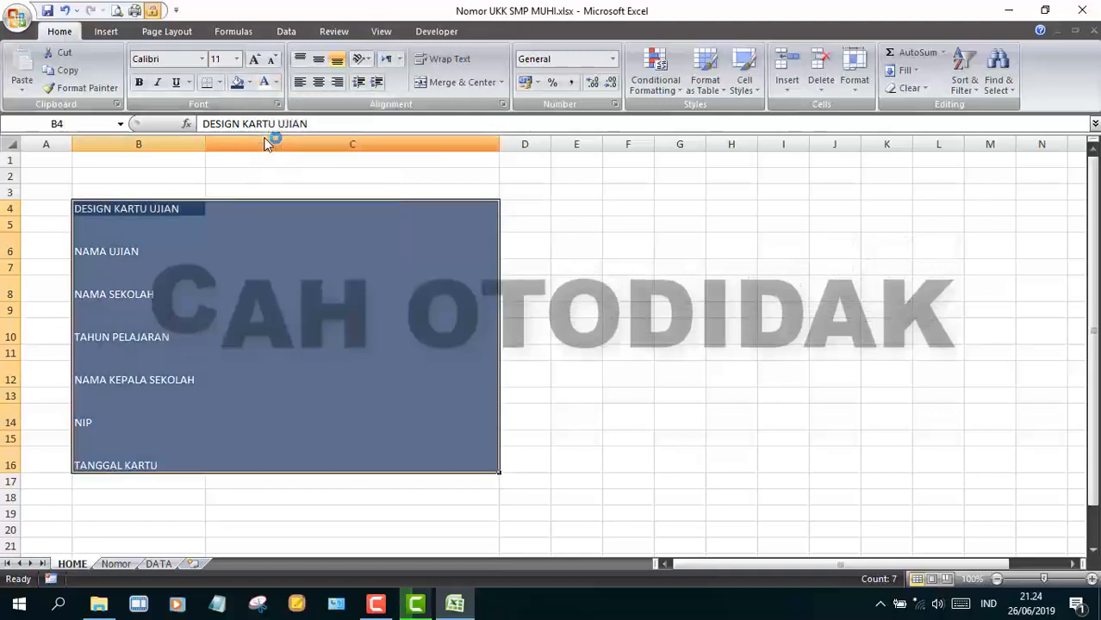
{"action": "left_click", "coordinate": [139, 83]}
{"action": "left_click", "coordinate": [201, 59]}
{"action": "left_click", "coordinate": [197, 97]}
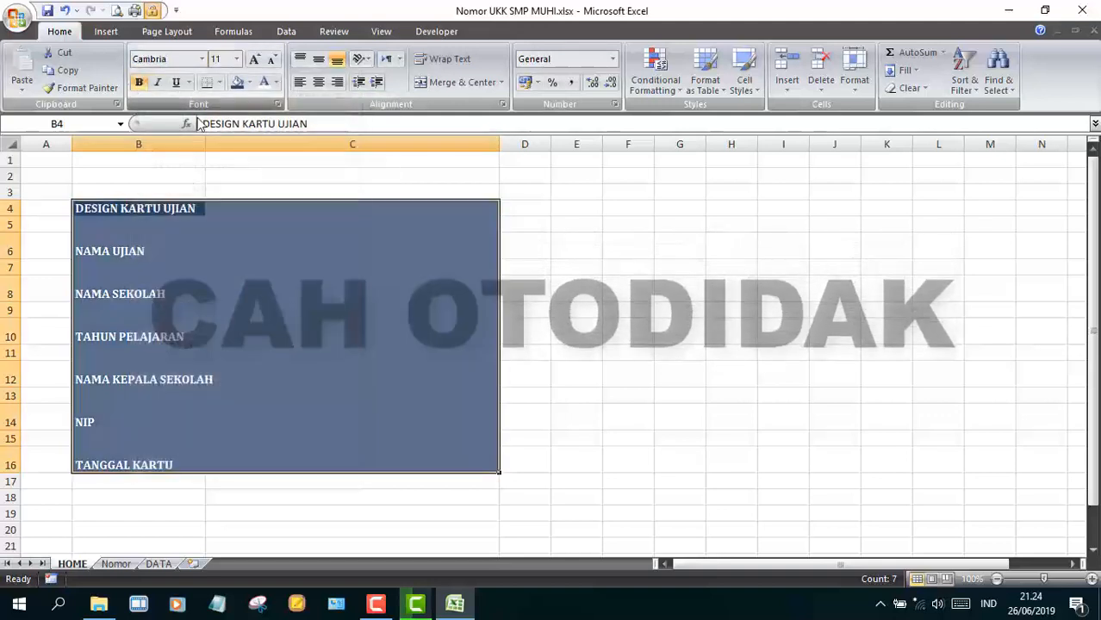
- Fill the column C entry cells light grey and narrow column D into a thin border
{"action": "left_click", "coordinate": [222, 249]}
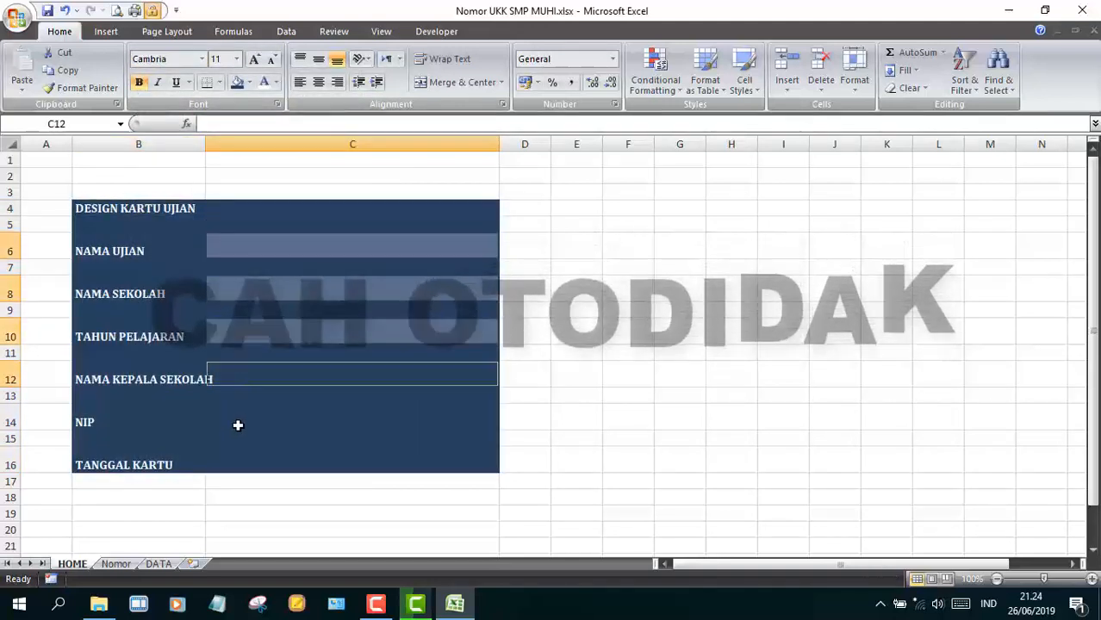
{"action": "left_click", "coordinate": [249, 82]}
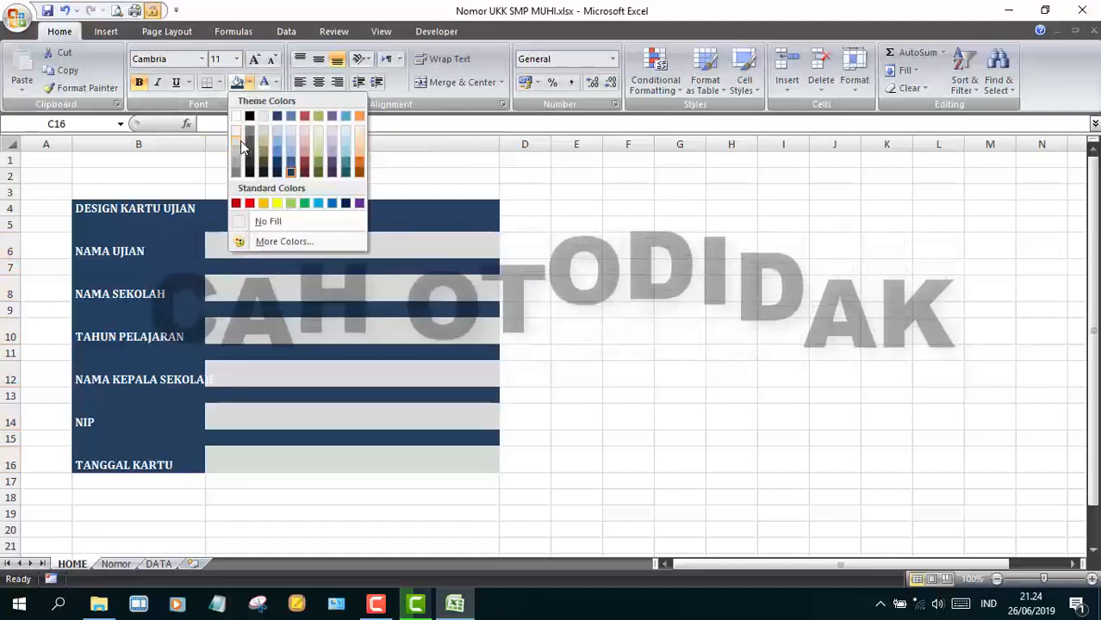
{"action": "left_click", "coordinate": [242, 148]}
{"action": "left_click", "coordinate": [524, 374]}
{"action": "left_click_drag", "start_coordinate": [520, 148], "coordinate": [514, 151]}
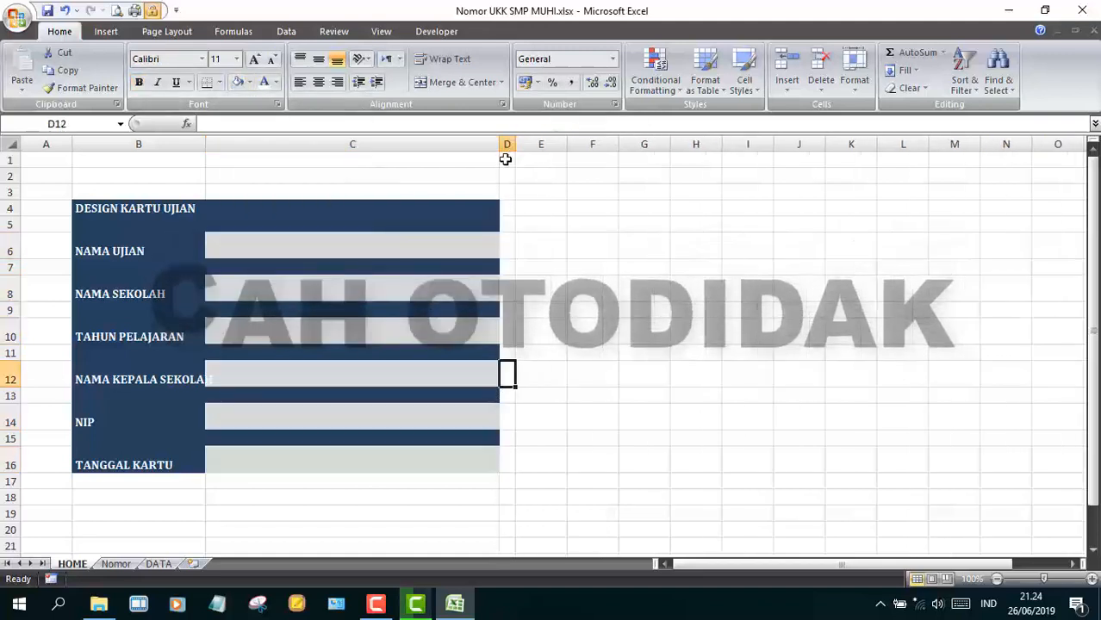
{"action": "left_click_drag", "start_coordinate": [116, 484], "coordinate": [501, 477]}
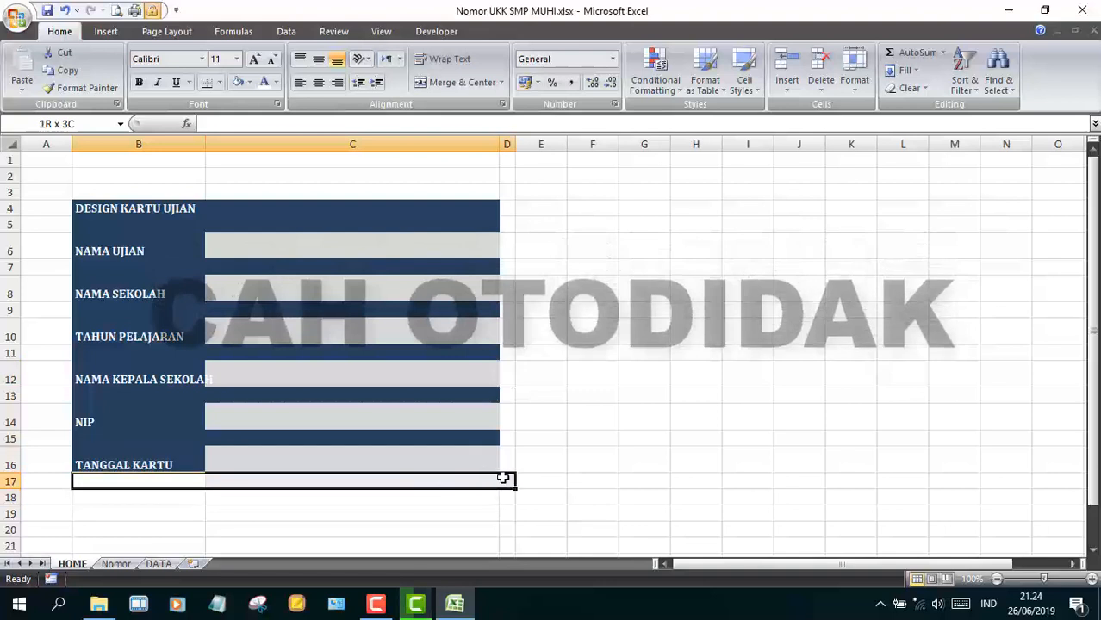
- Fill row 17 and column D dark blue and widen column B
{"action": "left_click", "coordinate": [249, 82]}
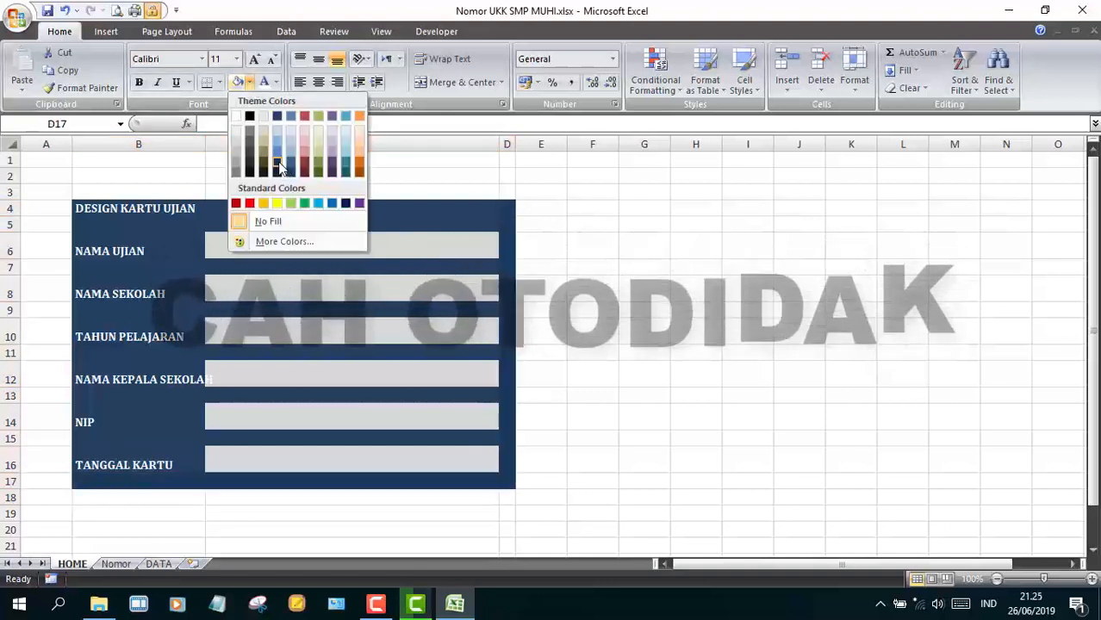
{"action": "left_click", "coordinate": [288, 131]}
{"action": "left_click", "coordinate": [689, 372]}
{"action": "left_click_drag", "start_coordinate": [229, 140], "coordinate": [227, 140]}
- Merge and centre DESIGN KARTU UJIAN across B4:D4 and enlarge it to size 20
{"action": "left_click_drag", "start_coordinate": [172, 208], "coordinate": [414, 213]}
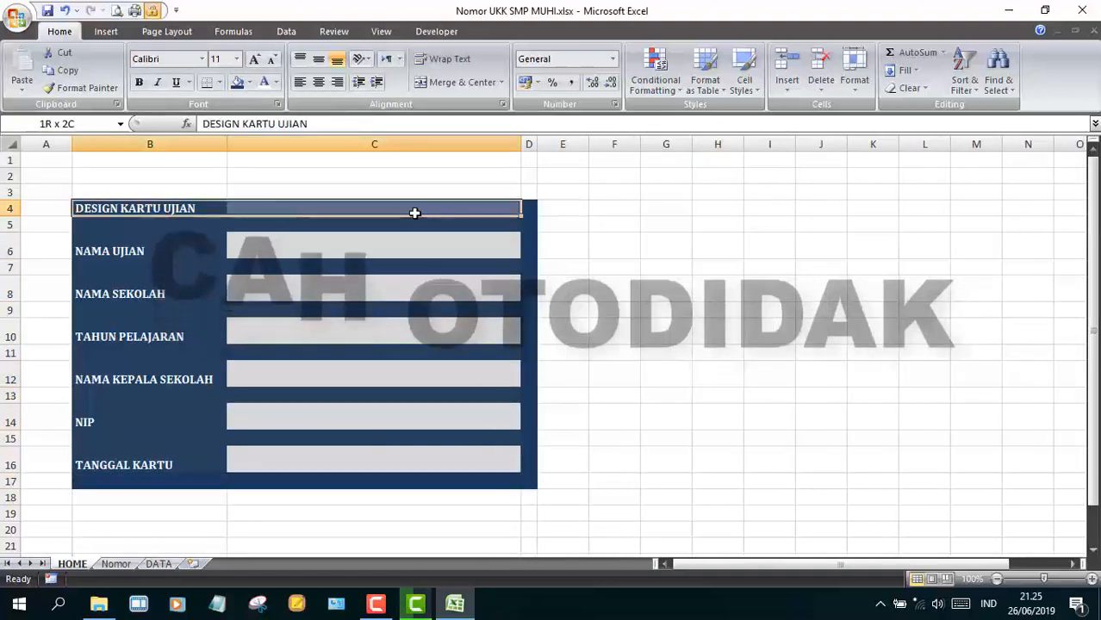
{"action": "left_click", "coordinate": [457, 82]}
{"action": "left_click", "coordinate": [255, 59]}
{"action": "left_click", "coordinate": [255, 59]}
{"action": "left_click", "coordinate": [255, 59]}
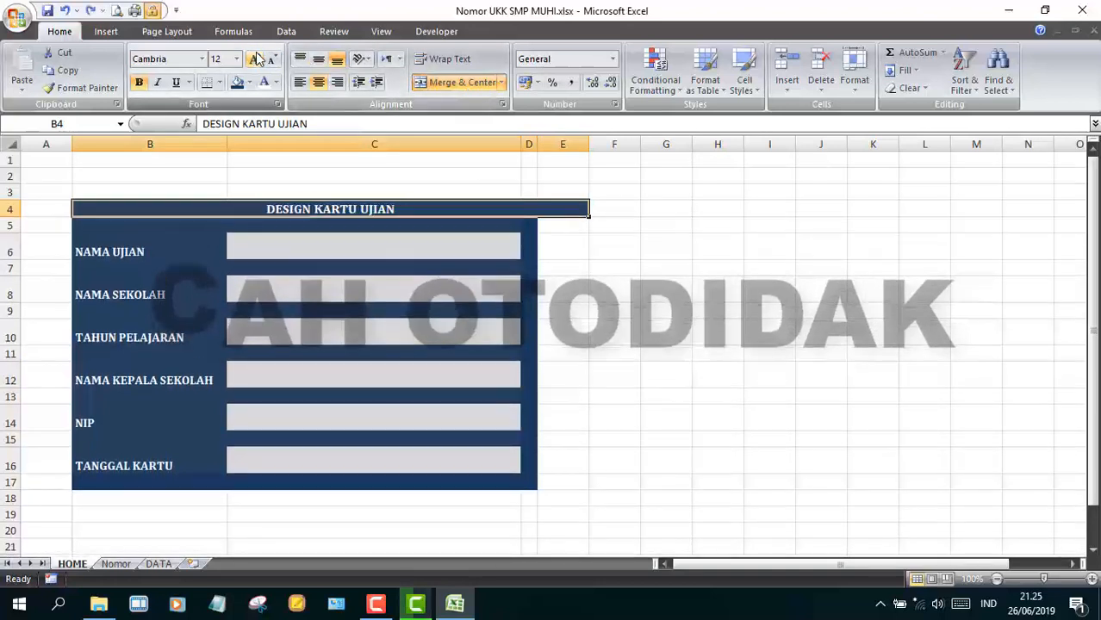
{"action": "key", "text": "ctrl+z"}
{"action": "key", "text": "ctrl+z"}
{"action": "key", "text": "ctrl+z"}
{"action": "key", "text": "ctrl+z"}
{"action": "left_click_drag", "start_coordinate": [528, 209], "coordinate": [150, 209]}
{"action": "left_click", "coordinate": [461, 81]}
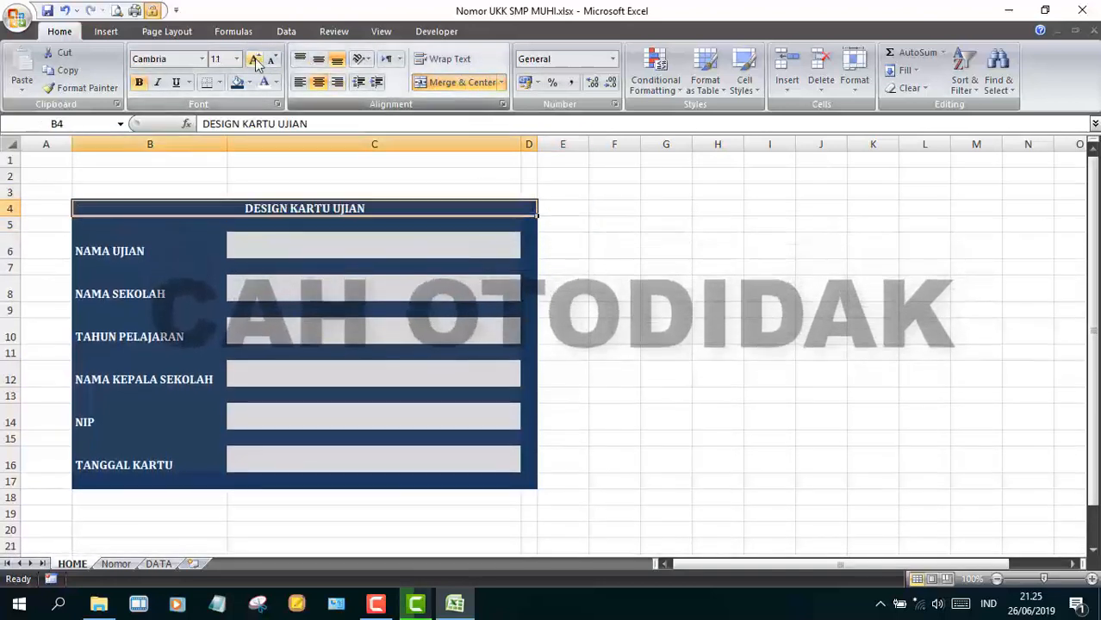
{"action": "left_click", "coordinate": [255, 58]}
{"action": "left_click", "coordinate": [255, 58]}
{"action": "left_click", "coordinate": [255, 58]}
{"action": "left_click", "coordinate": [255, 59]}
{"action": "left_click", "coordinate": [255, 58]}
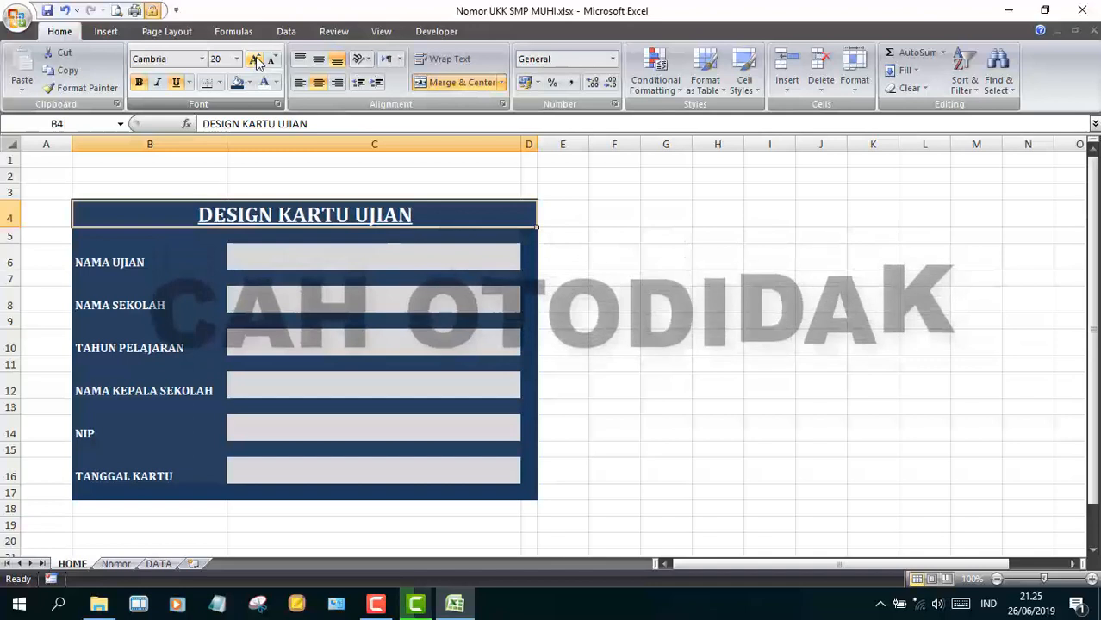
{"action": "left_click", "coordinate": [275, 82]}
{"action": "left_click", "coordinate": [697, 307]}
{"action": "left_click", "coordinate": [564, 279]}
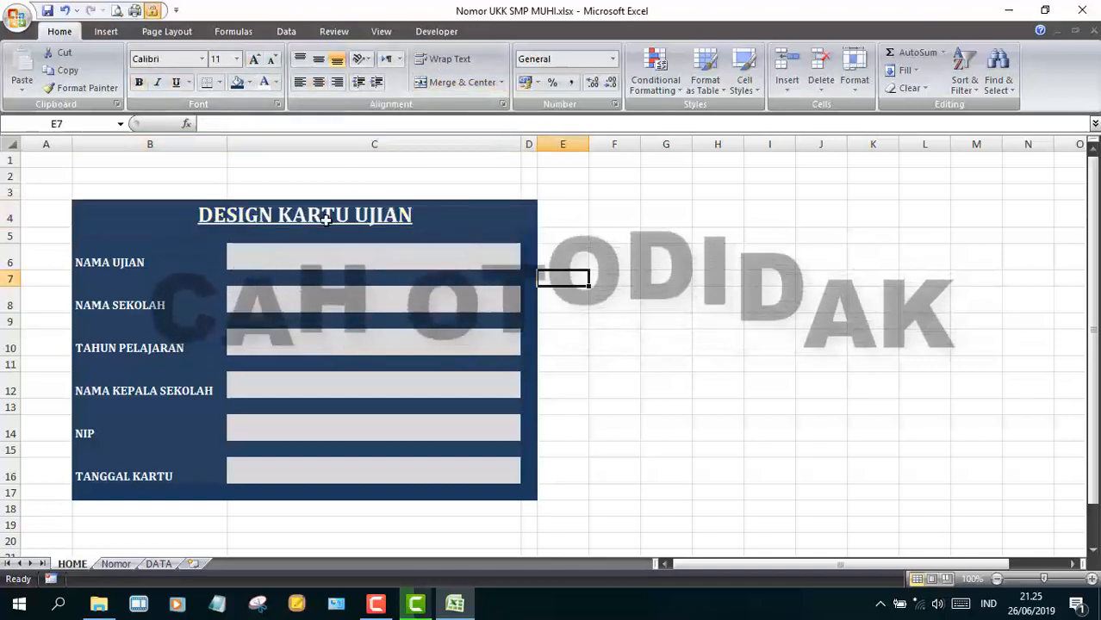
- Merge B1:D3 and type the title APLIKASI CETAK KARTU PESERTA UJIAN
{"action": "left_click_drag", "start_coordinate": [7, 199], "coordinate": [6, 214]}
{"action": "left_click_drag", "start_coordinate": [99, 164], "coordinate": [529, 205]}
{"action": "left_click", "coordinate": [463, 82]}
{"action": "type", "text": "APLIKASI"}
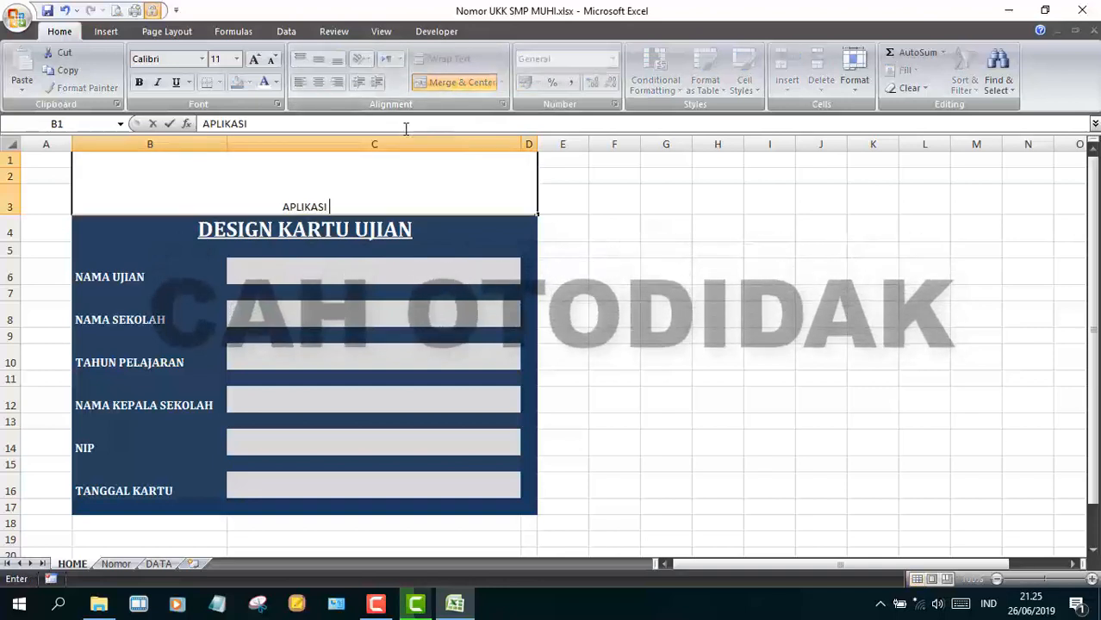
{"action": "type", "text": " CETAK KARTU PES"}
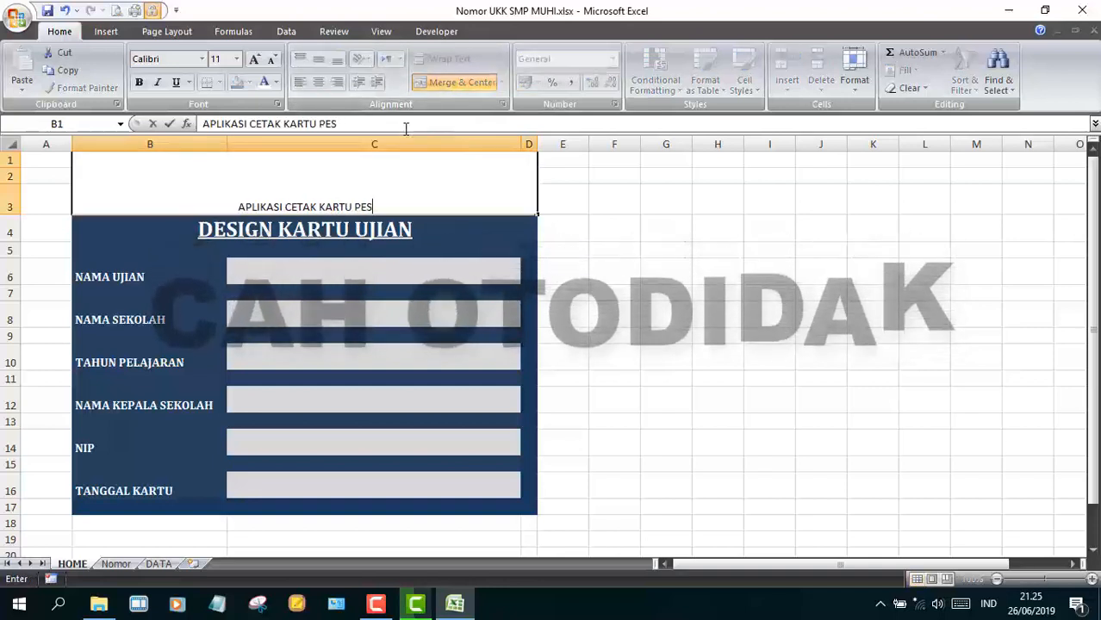
{"action": "key", "text": "ctrl+Return"}
- Format the title as bold Cambria 28, middle-aligned and wrapped, with row 3 made taller
{"action": "left_click", "coordinate": [255, 62]}
{"action": "left_click", "coordinate": [256, 62]}
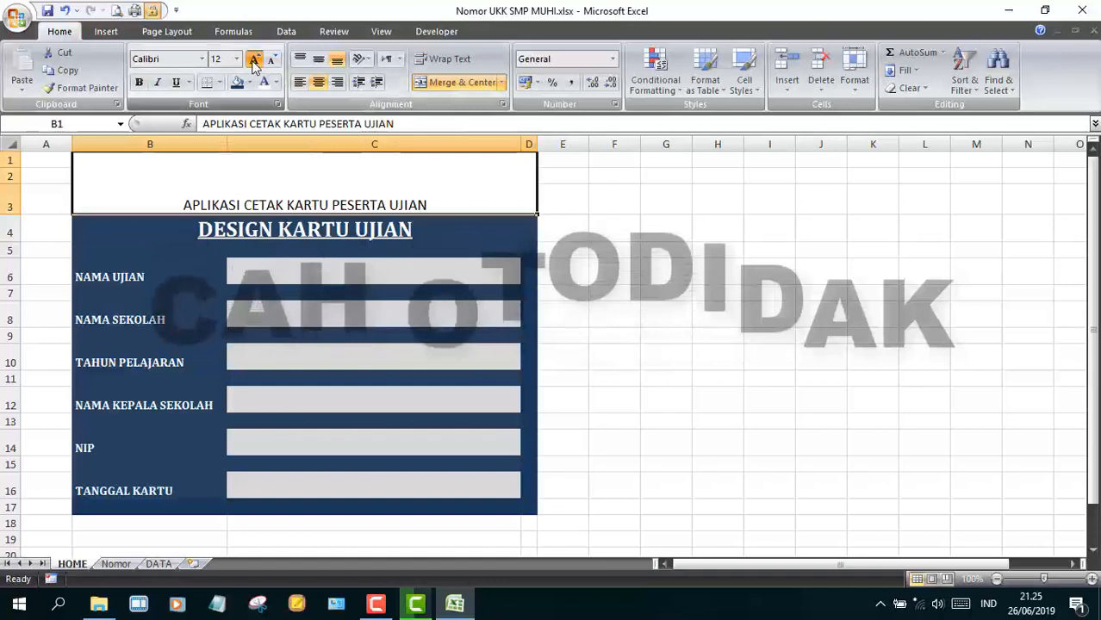
{"action": "left_click", "coordinate": [256, 62]}
{"action": "left_click", "coordinate": [256, 62]}
{"action": "left_click", "coordinate": [256, 62]}
{"action": "left_click", "coordinate": [256, 62]}
{"action": "left_click", "coordinate": [318, 64]}
{"action": "left_click", "coordinate": [254, 58]}
{"action": "left_click", "coordinate": [254, 59]}
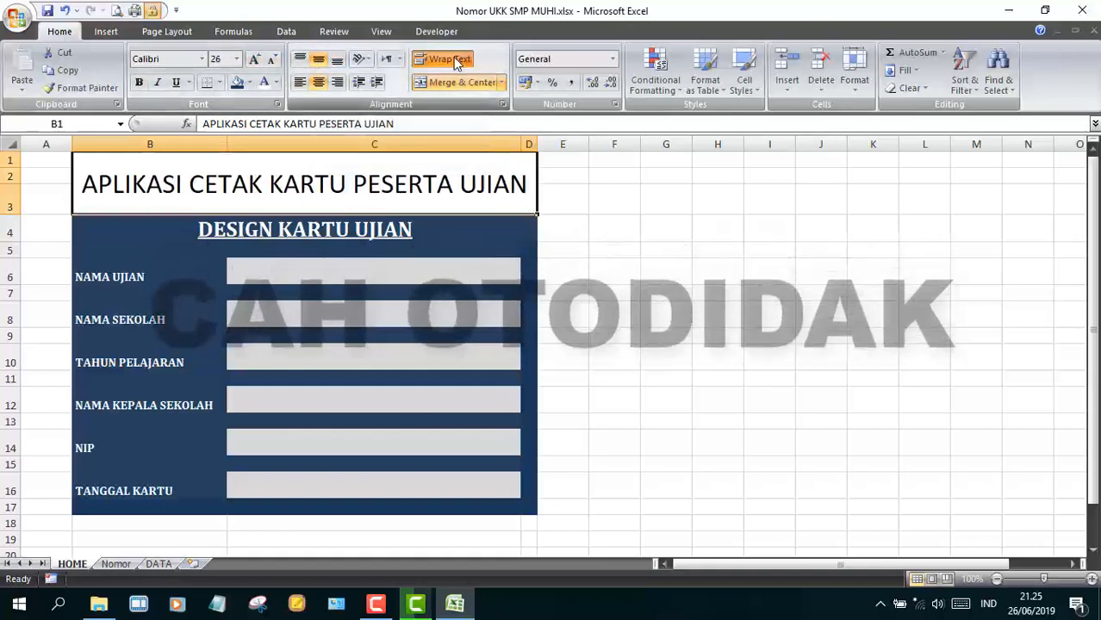
{"action": "left_click", "coordinate": [442, 58]}
{"action": "left_click", "coordinate": [254, 59]}
{"action": "left_click", "coordinate": [237, 59]}
{"action": "left_click", "coordinate": [203, 59]}
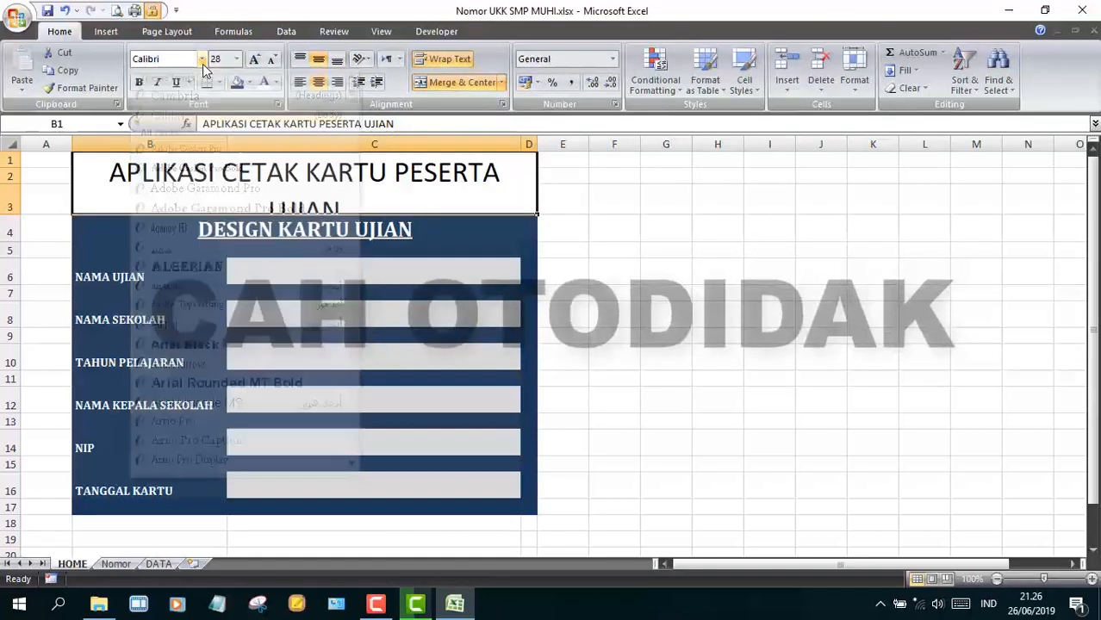
{"action": "left_click", "coordinate": [196, 96]}
{"action": "left_click", "coordinate": [139, 81]}
{"action": "left_click_drag", "start_coordinate": [9, 214], "coordinate": [9, 224]}
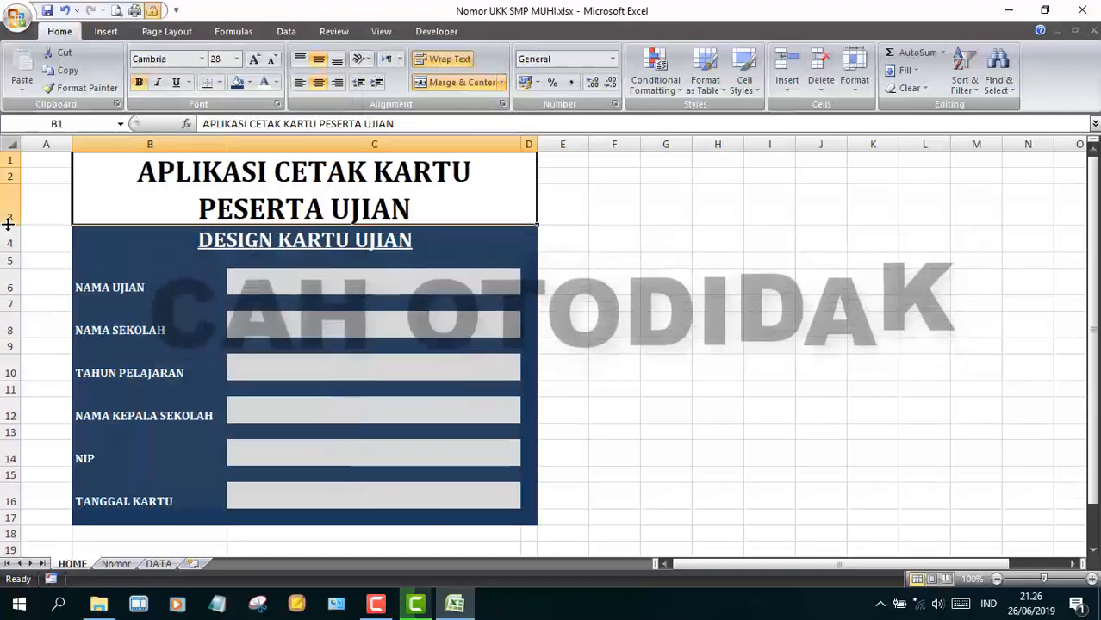
{"action": "left_click", "coordinate": [665, 260]}
- Widen column A and fill it and all columns right of the card white
{"action": "left_click_drag", "start_coordinate": [73, 144], "coordinate": [191, 144]}
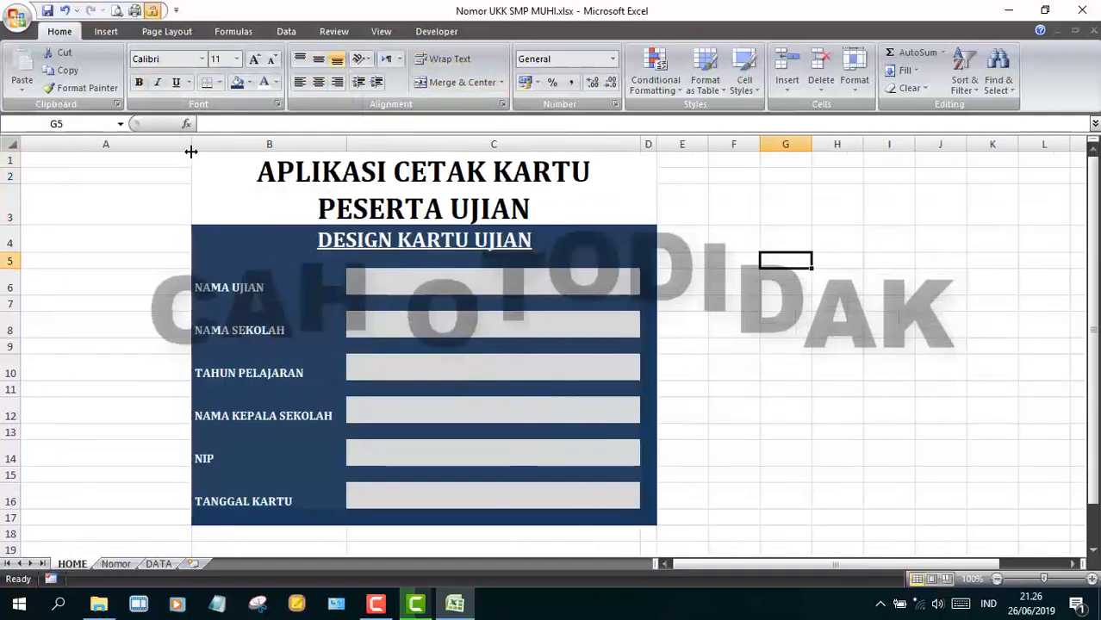
{"action": "left_click", "coordinate": [167, 144]}
{"action": "left_click", "coordinate": [249, 82]}
{"action": "left_click", "coordinate": [238, 117]}
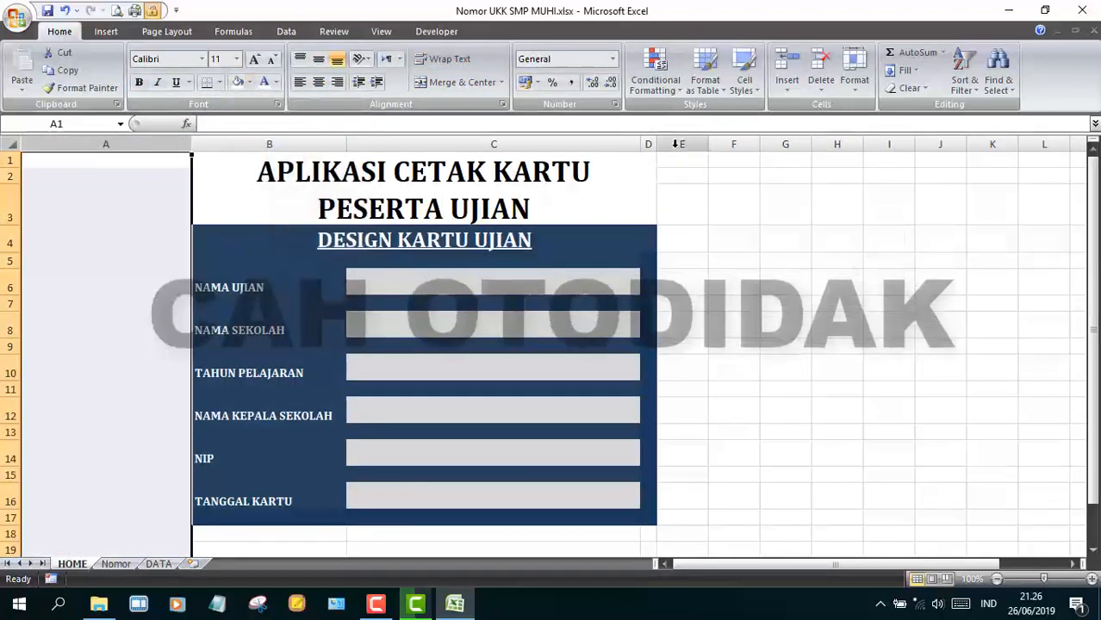
{"action": "left_click", "coordinate": [676, 145]}
{"action": "key", "text": "ctrl+shift+Right"}
{"action": "left_click", "coordinate": [240, 83]}
{"action": "key", "text": "Left"}
{"action": "key", "text": "Left"}
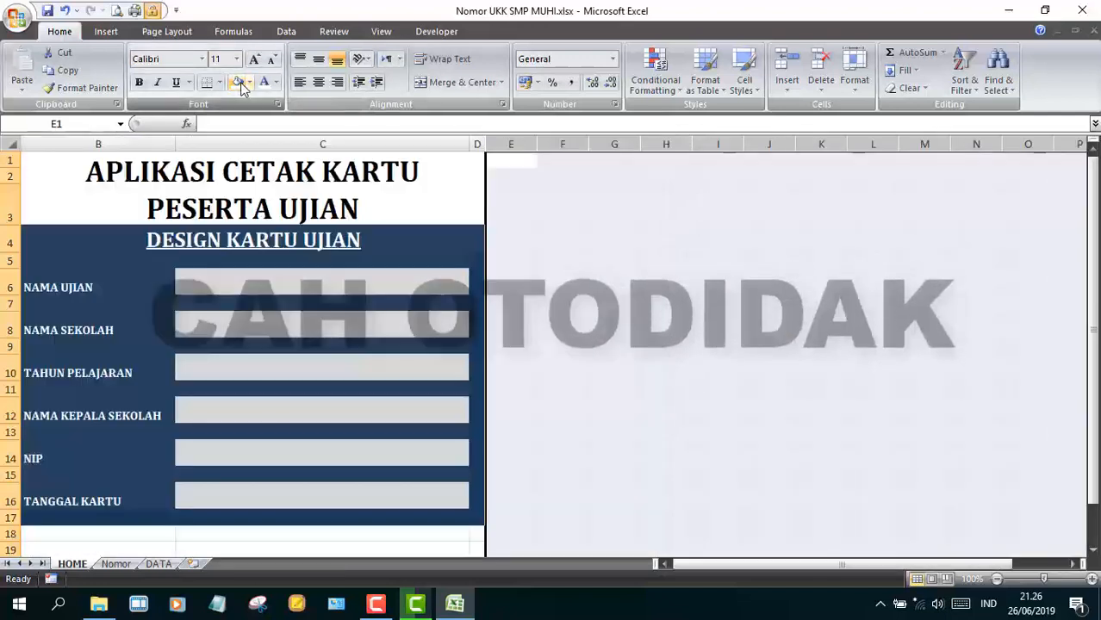
{"action": "key", "text": "Right"}
{"action": "key", "text": "Down"}
{"action": "key", "text": "Down"}
{"action": "key", "text": "Down"}
{"action": "key", "text": "Down"}
{"action": "key", "text": "Down"}
- Fill every row from row 18 down white to hide the gridlines
{"action": "left_click", "coordinate": [11, 534]}
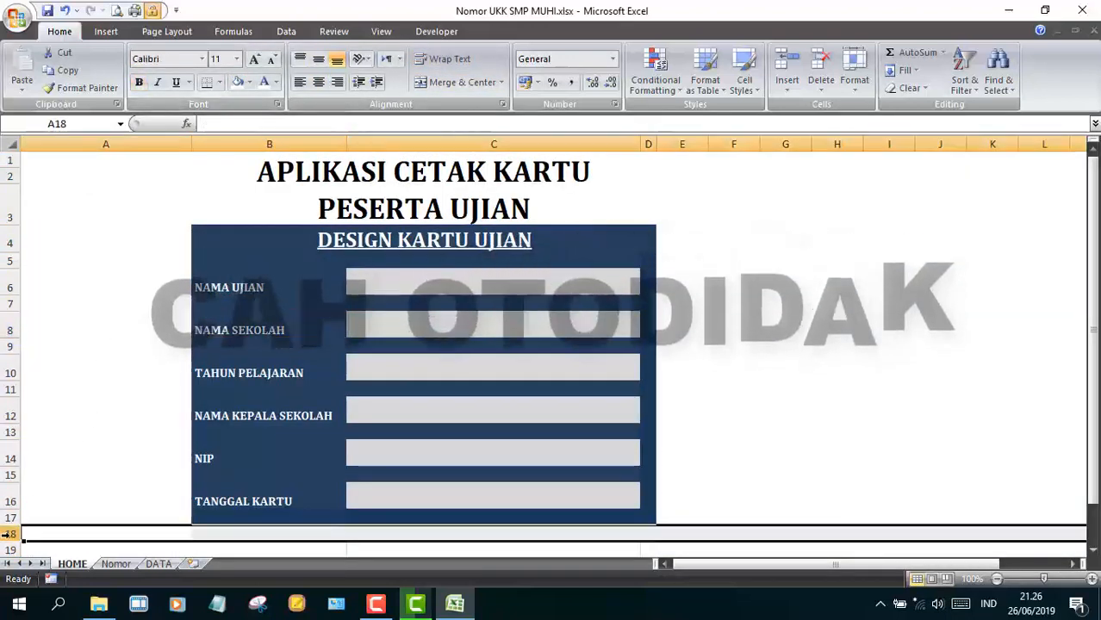
{"action": "key", "text": "ctrl+shift+Down"}
{"action": "left_click", "coordinate": [240, 84]}
{"action": "key", "text": "Up"}
{"action": "key", "text": "Up"}
{"action": "key", "text": "ctrl+Up"}
{"action": "key", "text": "Down"}
{"action": "key", "text": "Down"}
{"action": "key", "text": "Down"}
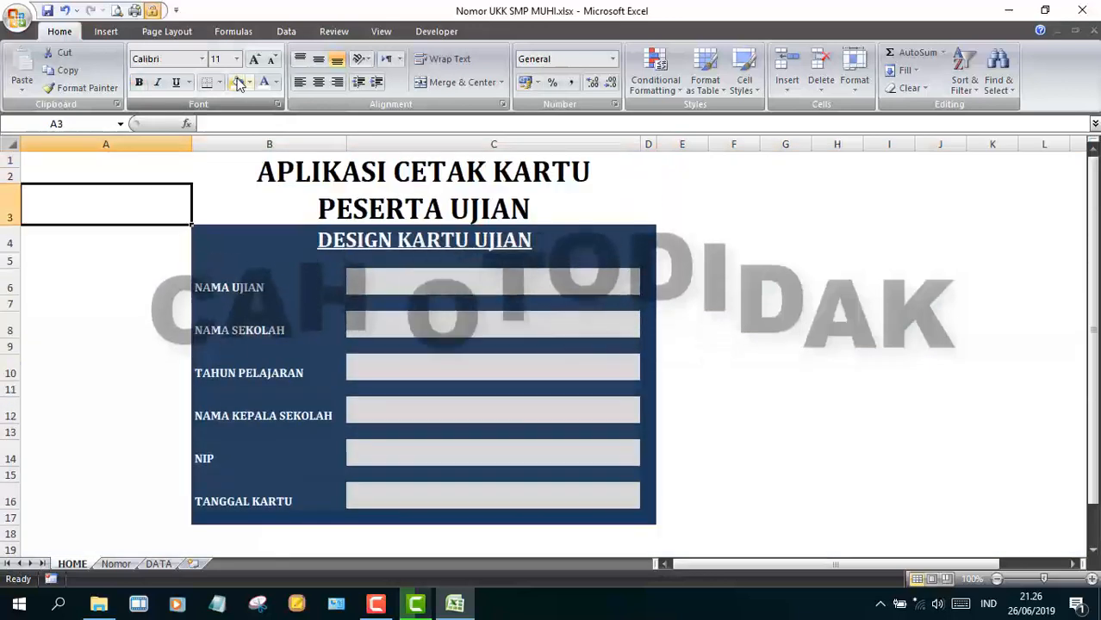
- Freeze the rows above row 18 and test the frozen area
{"action": "left_click", "coordinate": [11, 534]}
{"action": "left_click", "coordinate": [391, 35]}
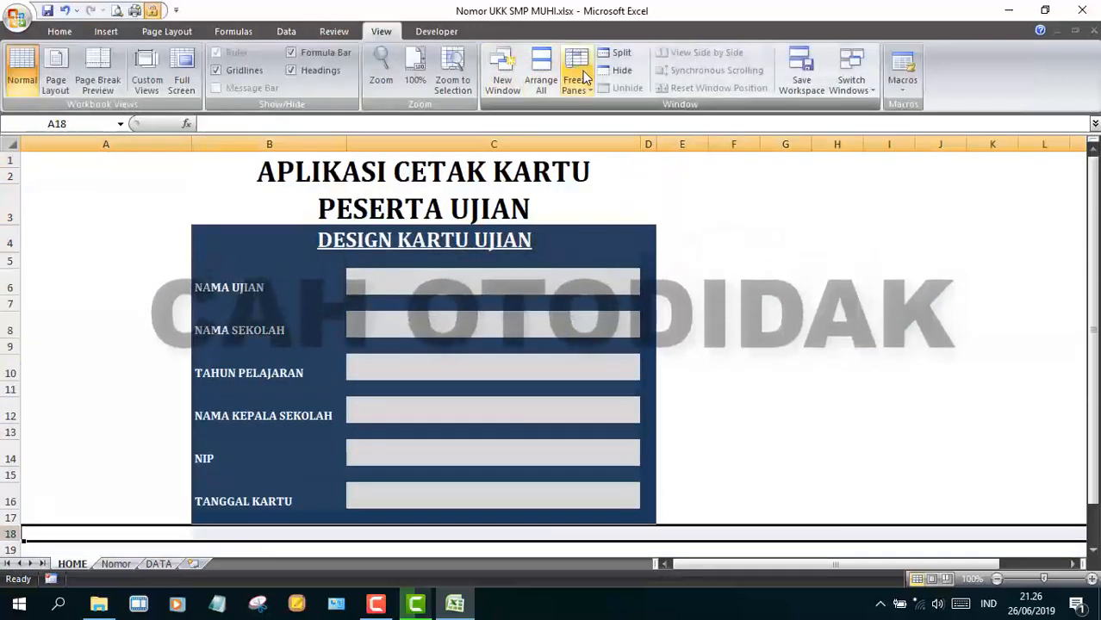
{"action": "left_click", "coordinate": [583, 77]}
{"action": "left_click", "coordinate": [615, 116]}
{"action": "left_click", "coordinate": [676, 402]}
{"action": "left_click", "coordinate": [661, 535]}
{"action": "key", "text": "Down"}
{"action": "key", "text": "Down"}
{"action": "key", "text": "Down"}
{"action": "key", "text": "Down"}
{"action": "key", "text": "Down"}
{"action": "key", "text": "Down"}
{"action": "key", "text": "Down"}
{"action": "key", "text": "Down"}
{"action": "key", "text": "Down"}
{"action": "key", "text": "Down"}
{"action": "key", "text": "Down"}
{"action": "key", "text": "Down"}
{"action": "key", "text": "Down"}
{"action": "key", "text": "Down"}
{"action": "key", "text": "Down"}
{"action": "key", "text": "Down"}
{"action": "key", "text": "Down"}
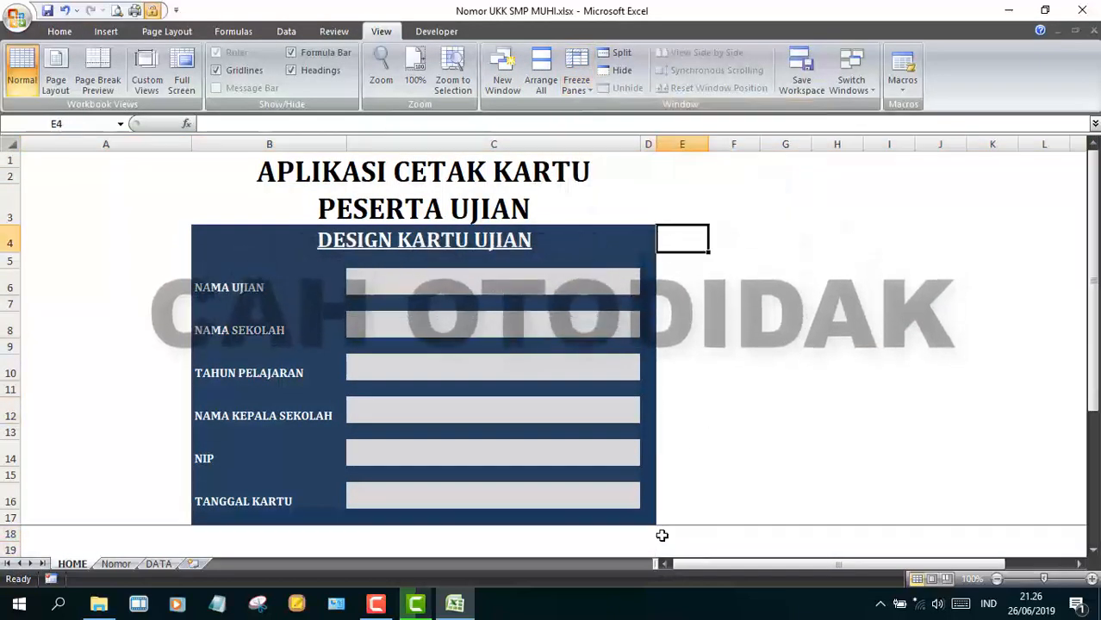
{"action": "key", "text": "Right"}
{"action": "key", "text": "Right"}
{"action": "key", "text": "Right"}
{"action": "key", "text": "Right"}
{"action": "key", "text": "Right"}
{"action": "key", "text": "Right"}
{"action": "key", "text": "Right"}
{"action": "key", "text": "Left"}
{"action": "key", "text": "Left"}
{"action": "key", "text": "Left"}
{"action": "key", "text": "Left"}
{"action": "key", "text": "Left"}
{"action": "key", "text": "Left"}
{"action": "key", "text": "Left"}
{"action": "key", "text": "Left"}
{"action": "key", "text": "Left"}
{"action": "key", "text": "Left"}
{"action": "key", "text": "Down"}
{"action": "key", "text": "Down"}
- Unfreeze and refreeze panes at E18, locking columns A–D and rows 1–17
{"action": "left_click", "coordinate": [671, 521]}
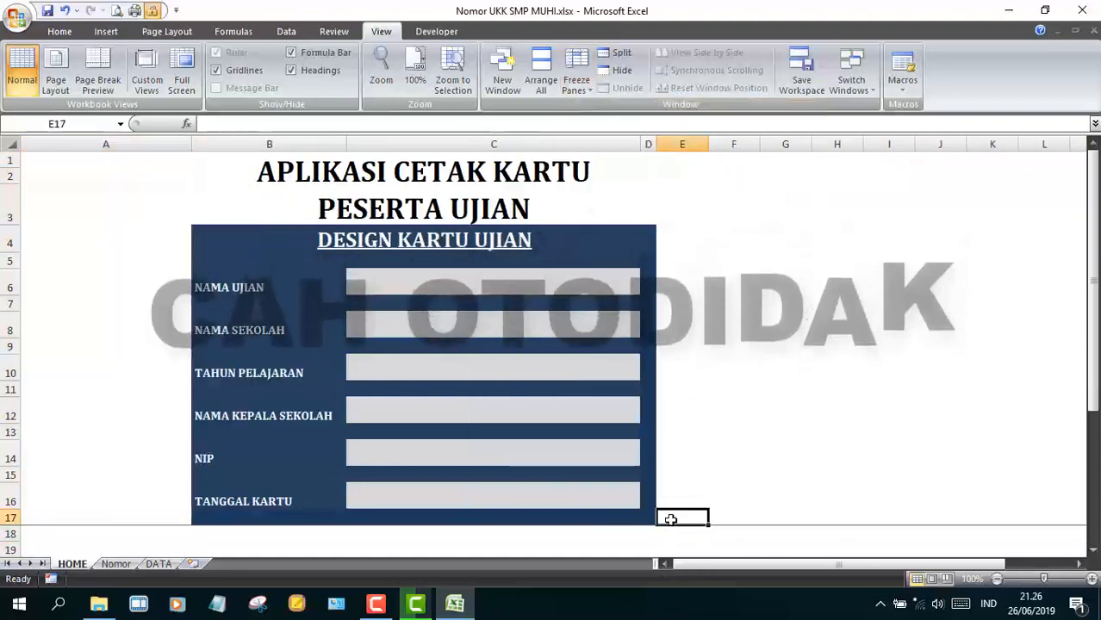
{"action": "left_click", "coordinate": [579, 84]}
{"action": "left_click", "coordinate": [602, 116]}
{"action": "left_click", "coordinate": [580, 84]}
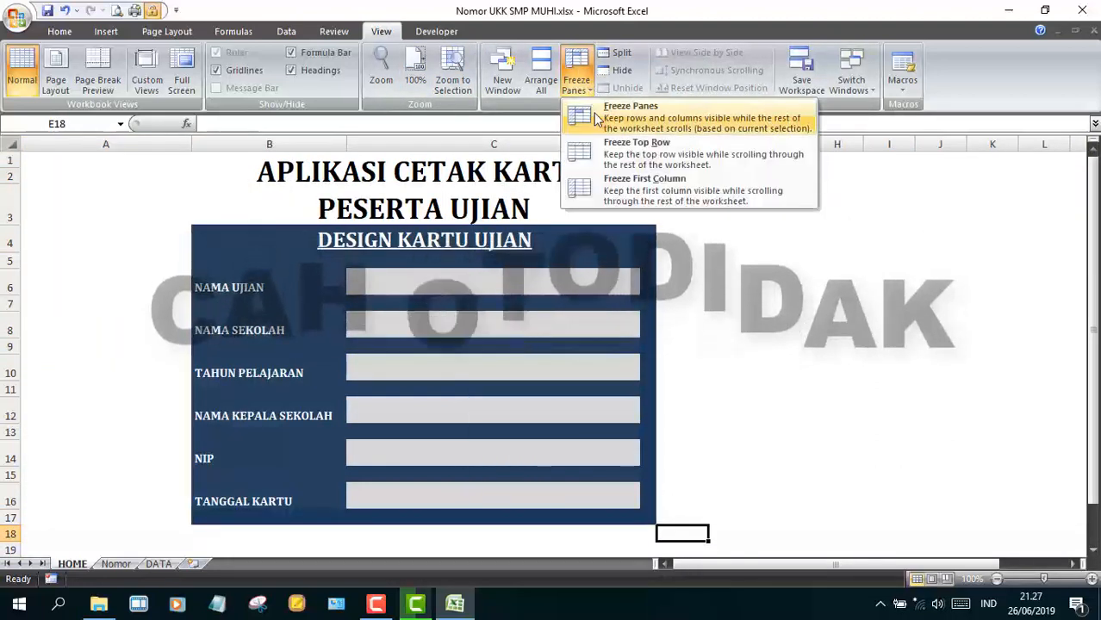
{"action": "left_click", "coordinate": [602, 117]}
{"action": "key", "text": "Right"}
{"action": "key", "text": "Right"}
{"action": "key", "text": "Right"}
{"action": "key", "text": "Right"}
{"action": "key", "text": "Right"}
{"action": "key", "text": "Right"}
{"action": "key", "text": "Right"}
{"action": "key", "text": "Right"}
{"action": "key", "text": "Right"}
{"action": "key", "text": "Right"}
{"action": "key", "text": "Right"}
{"action": "key", "text": "Right"}
{"action": "key", "text": "Right"}
{"action": "key", "text": "Right"}
{"action": "key", "text": "Right"}
{"action": "key", "text": "Right"}
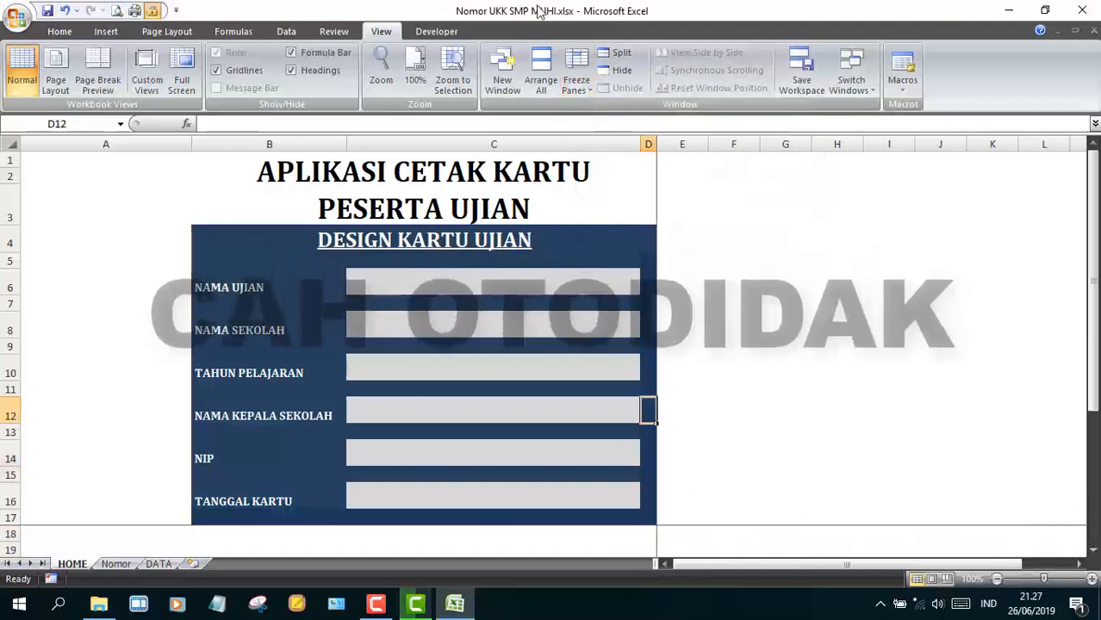
- Select the six input fields in C6–C16 for a new fill colour
{"action": "left_click", "coordinate": [508, 282]}
{"action": "left_click", "coordinate": [508, 325], "text": "ctrl"}
{"action": "left_click", "coordinate": [474, 367], "text": "ctrl"}
{"action": "left_click", "coordinate": [465, 410], "text": "ctrl"}
{"action": "left_click", "coordinate": [456, 453], "text": "ctrl"}
{"action": "left_click", "coordinate": [449, 495], "text": "ctrl"}
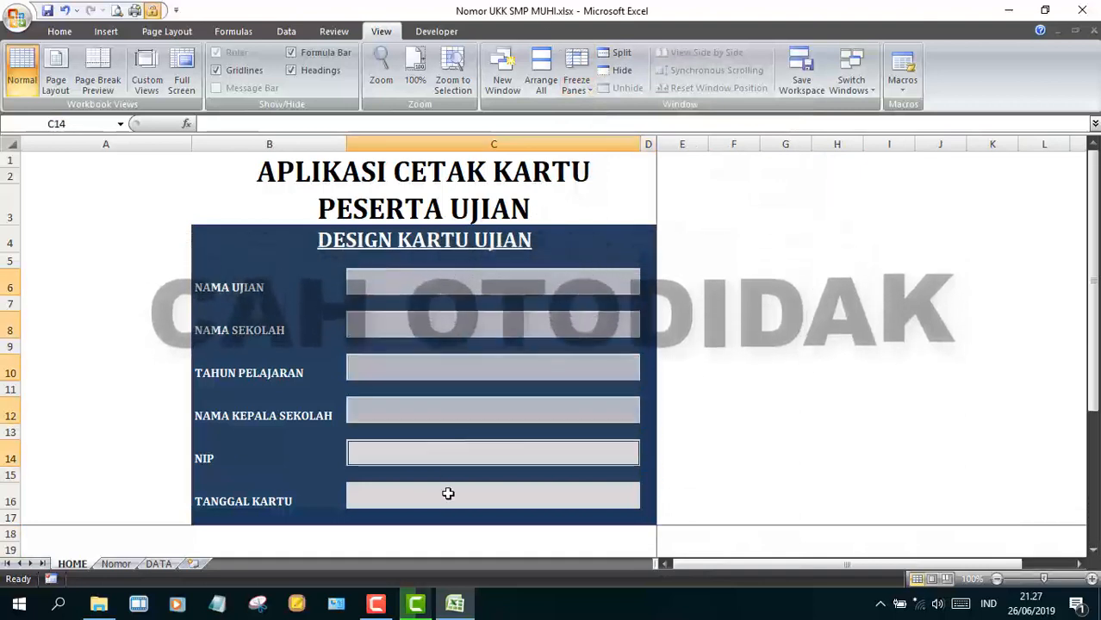
{"action": "left_click", "coordinate": [58, 31]}
{"action": "left_click", "coordinate": [249, 82]}
- Fill the six input fields white
{"action": "left_click", "coordinate": [292, 231]}
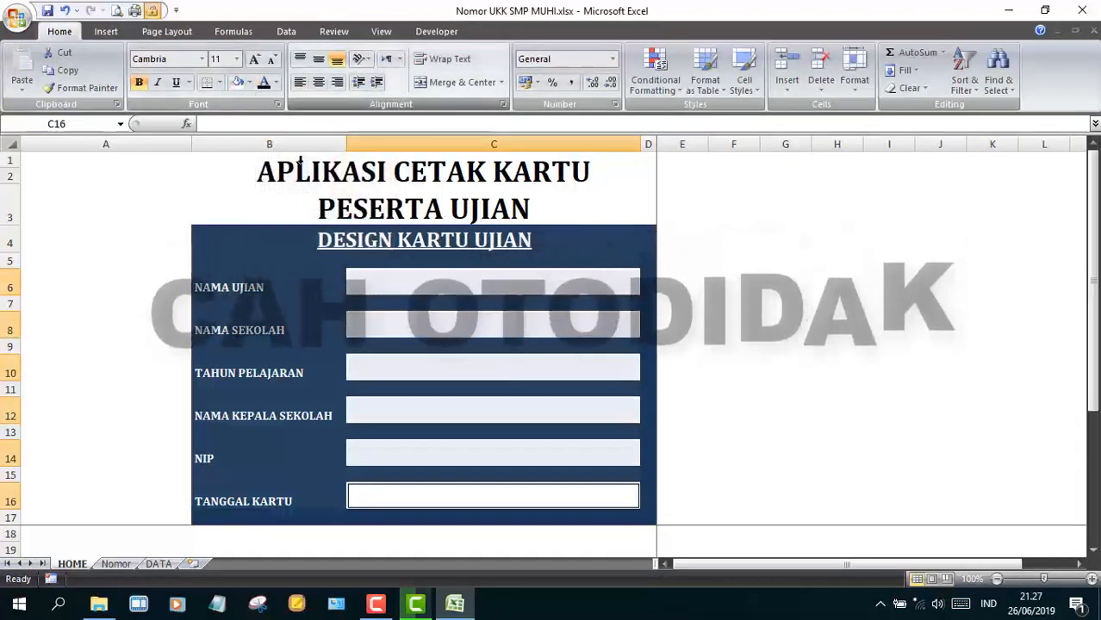
{"action": "left_click_drag", "start_coordinate": [300, 164], "coordinate": [304, 497]}
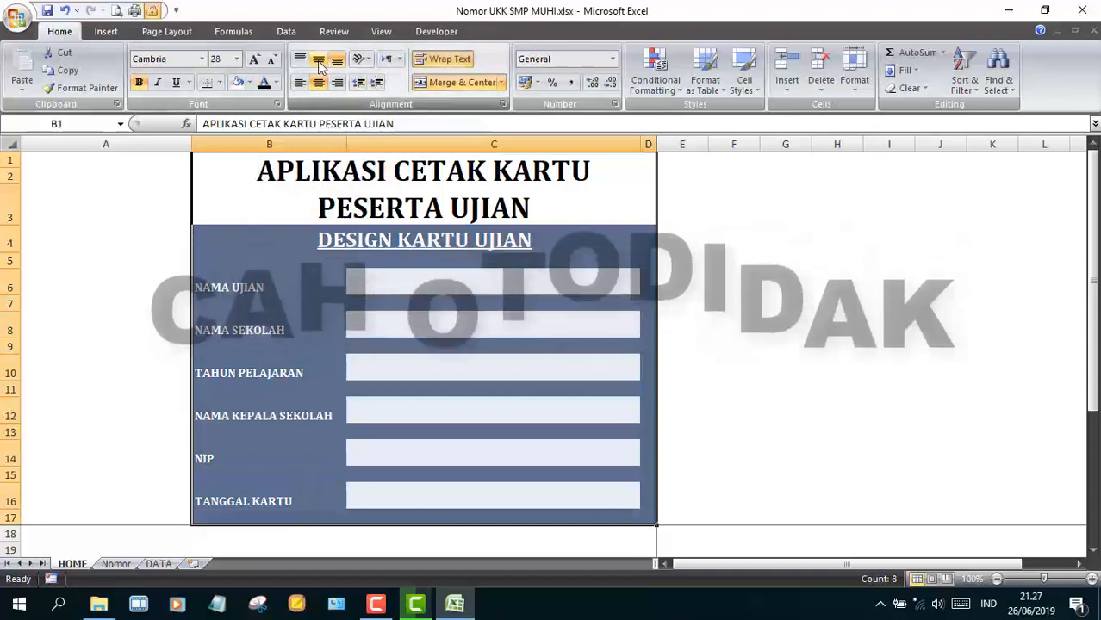
{"action": "left_click", "coordinate": [695, 346]}
- Add the right-aligned white credit line 'Aplikasi ini dibuat oleh Cah Otodidak Chanel' in C17
{"action": "left_click", "coordinate": [617, 519]}
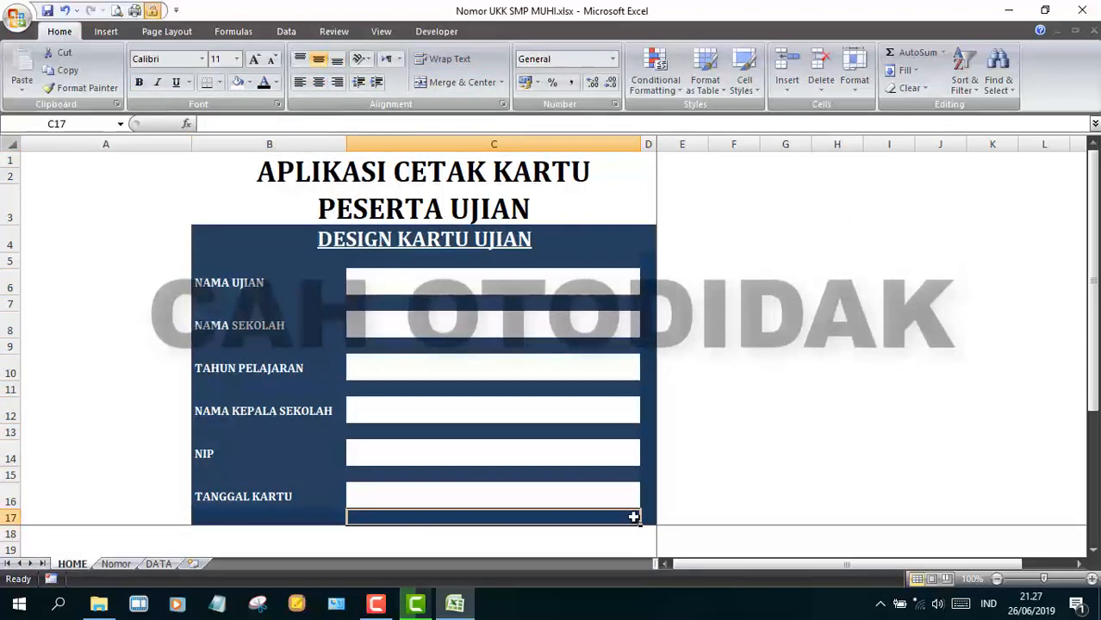
{"action": "type", "text": "Aplikasi ini dibuat oleh Cah O"}
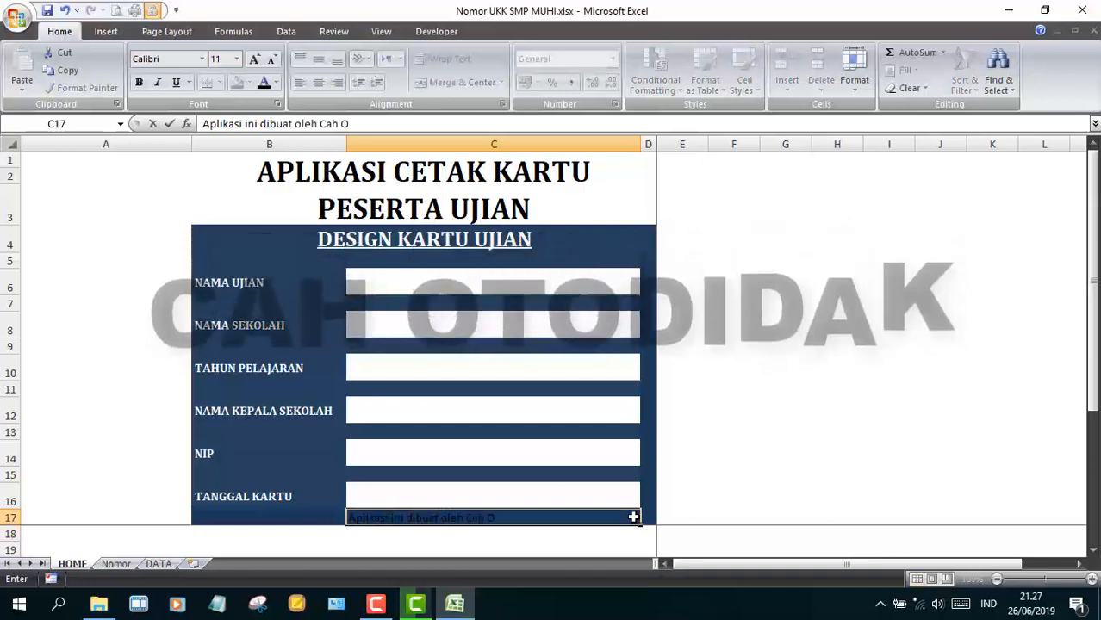
{"action": "type", "text": "todidak Chanel"}
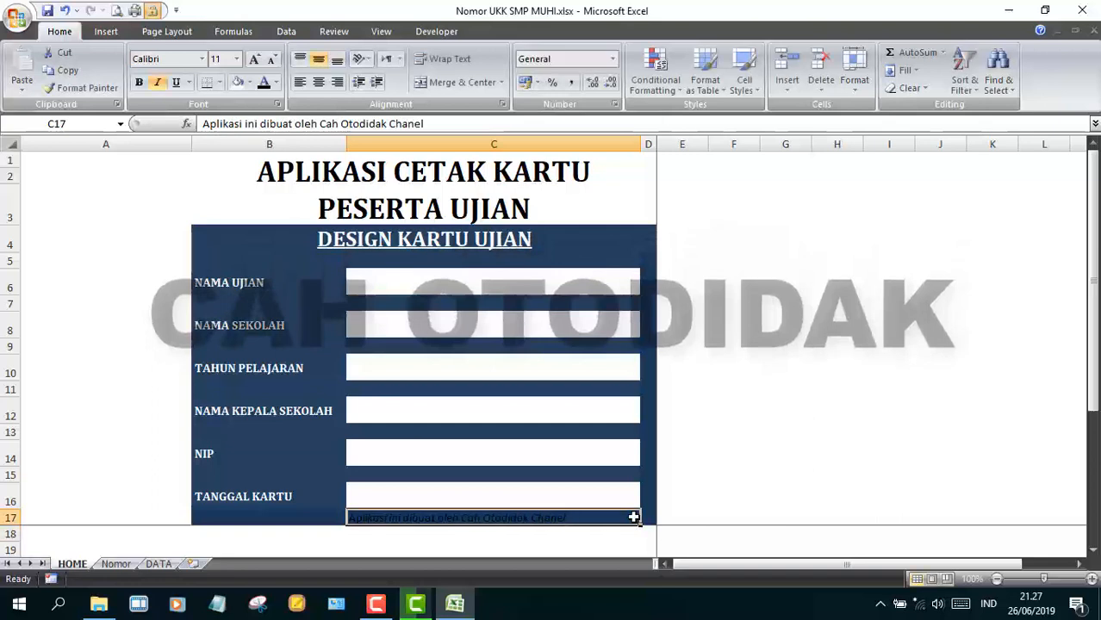
{"action": "left_click", "coordinate": [336, 82]}
{"action": "left_click", "coordinate": [275, 81]}
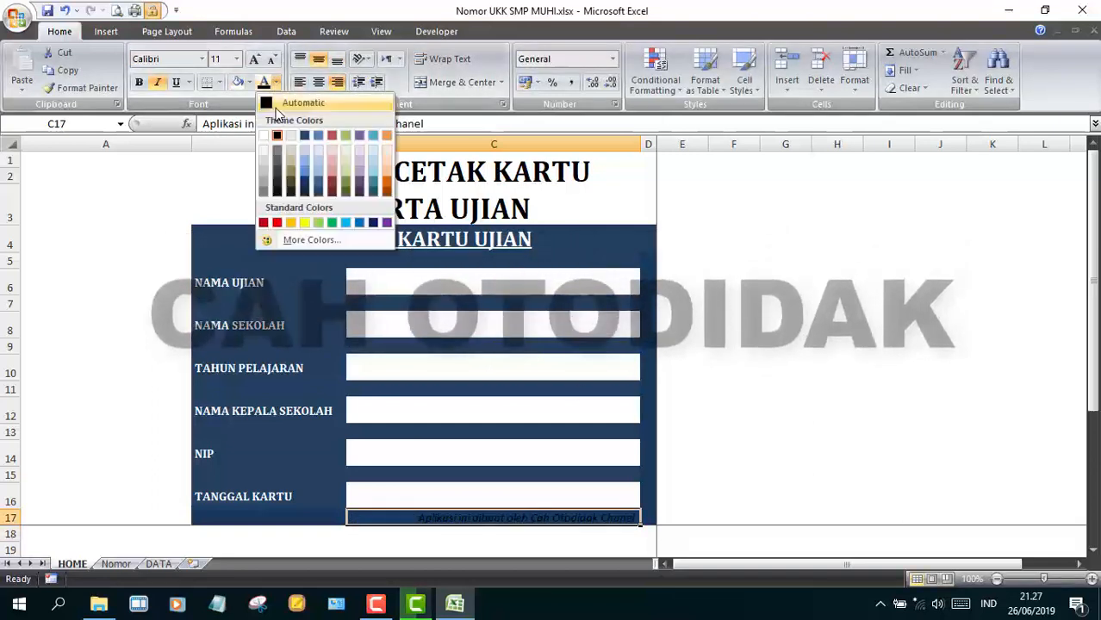
{"action": "left_click", "coordinate": [263, 135]}
{"action": "left_click", "coordinate": [695, 372]}
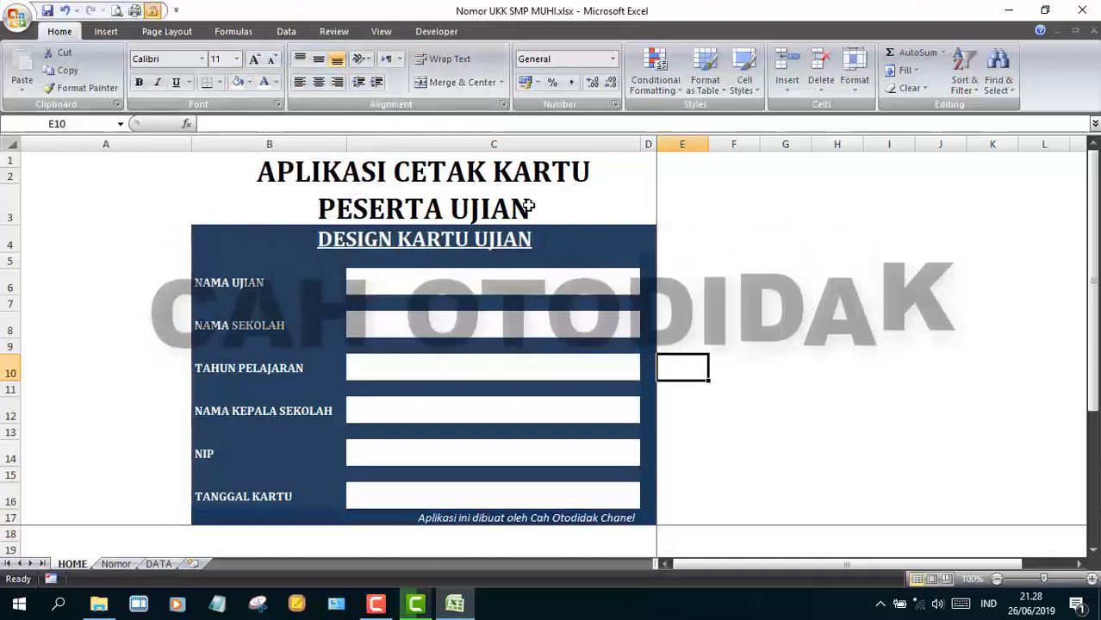
{"action": "left_click", "coordinate": [528, 207]}
{"action": "left_click", "coordinate": [678, 301]}
{"action": "left_click", "coordinate": [348, 293]}
- Link Nomor's first card header C1 to HOME's exam name cell $C$6
{"action": "left_click", "coordinate": [158, 564]}
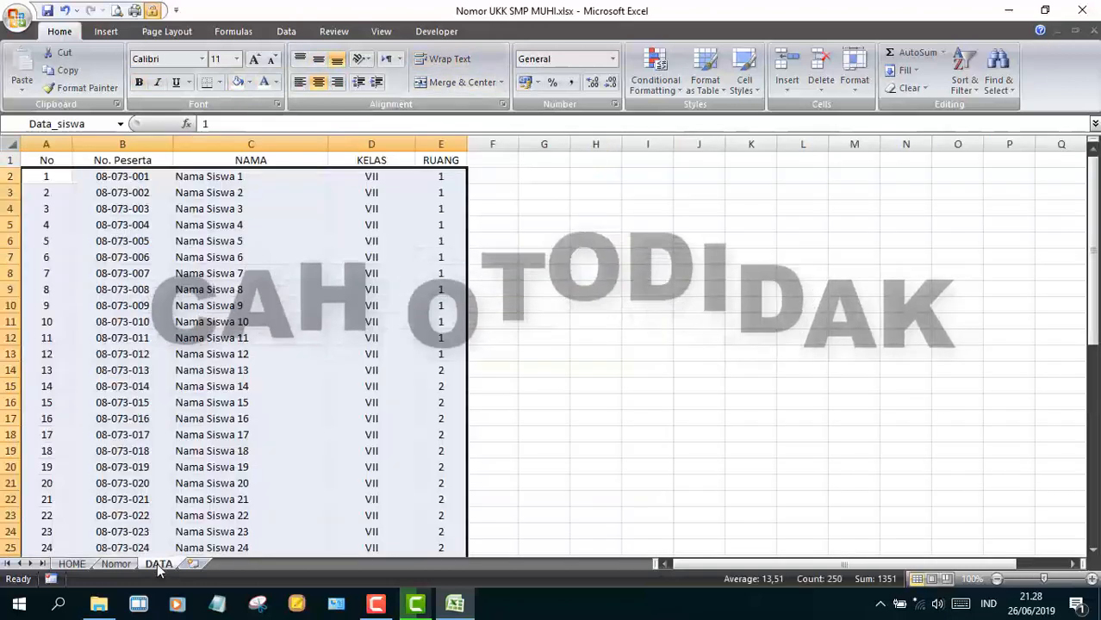
{"action": "left_click", "coordinate": [115, 564]}
{"action": "left_click", "coordinate": [172, 161]}
{"action": "type", "text": "=HOME!"}
{"action": "left_click", "coordinate": [73, 564]}
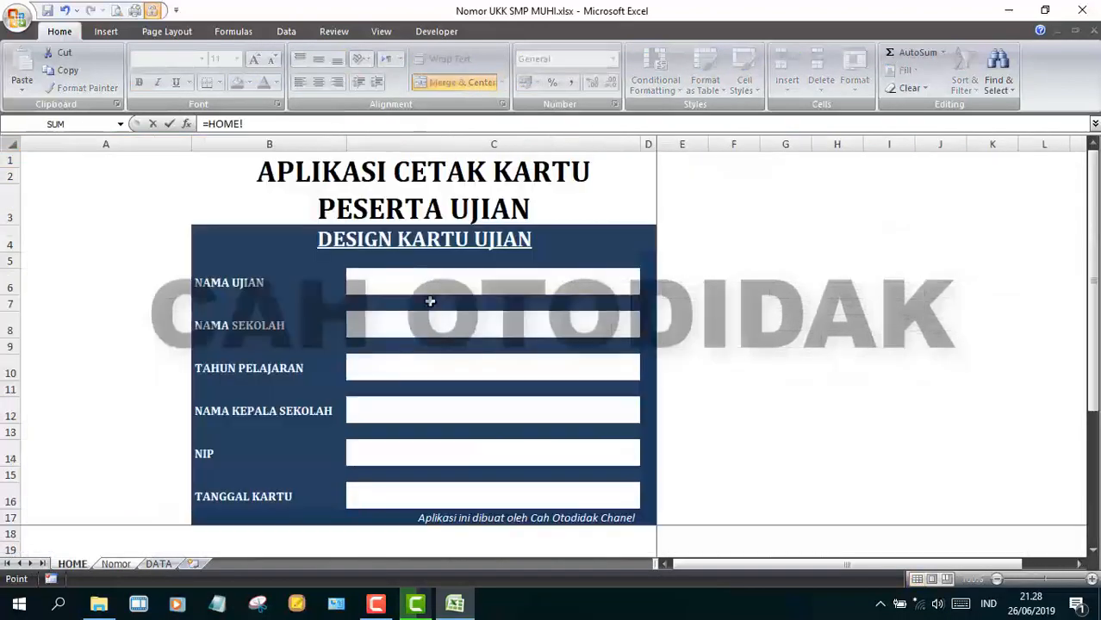
{"action": "left_click", "coordinate": [423, 283]}
{"action": "key", "text": "F4"}
{"action": "key", "text": "Return"}
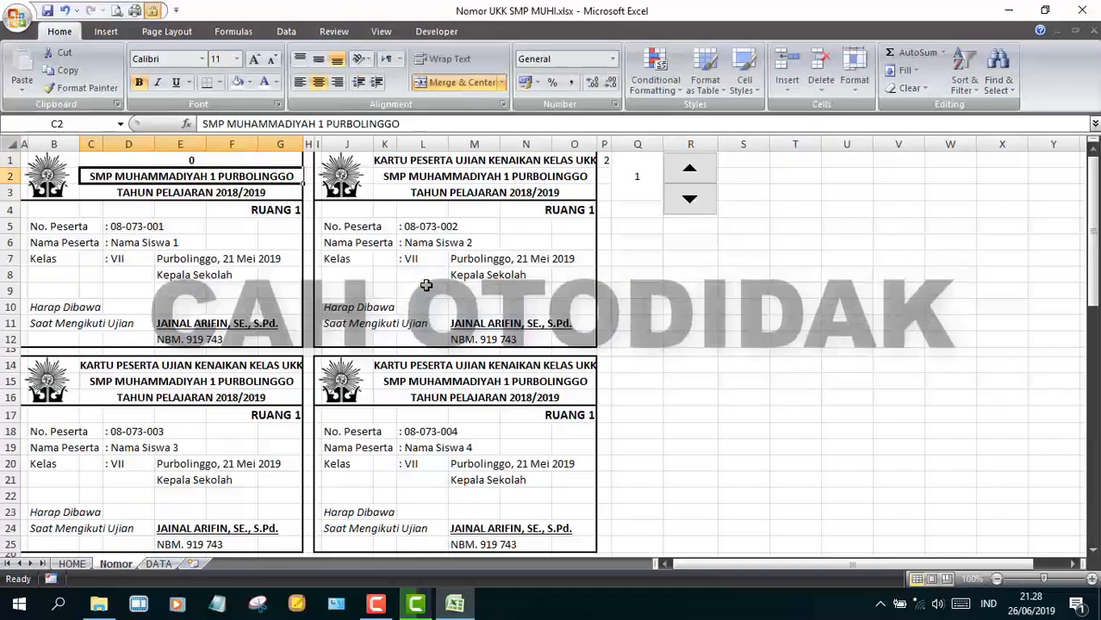
- Change C1 to =IF(HOME!$C$6="";"";HOME!$C$6) so it stays blank when empty
{"action": "left_click", "coordinate": [72, 564]}
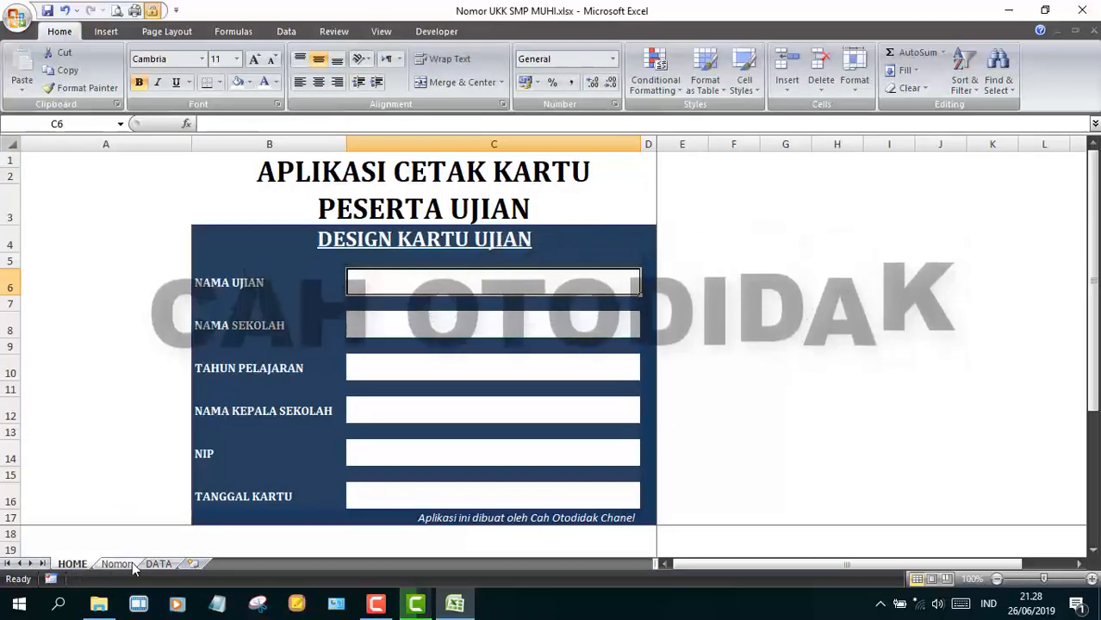
{"action": "left_click", "coordinate": [116, 564]}
{"action": "left_click", "coordinate": [191, 162]}
{"action": "double_click", "coordinate": [191, 162]}
{"action": "left_click", "coordinate": [207, 124]}
{"action": "type", "text": "if(HOME!$C$6"}
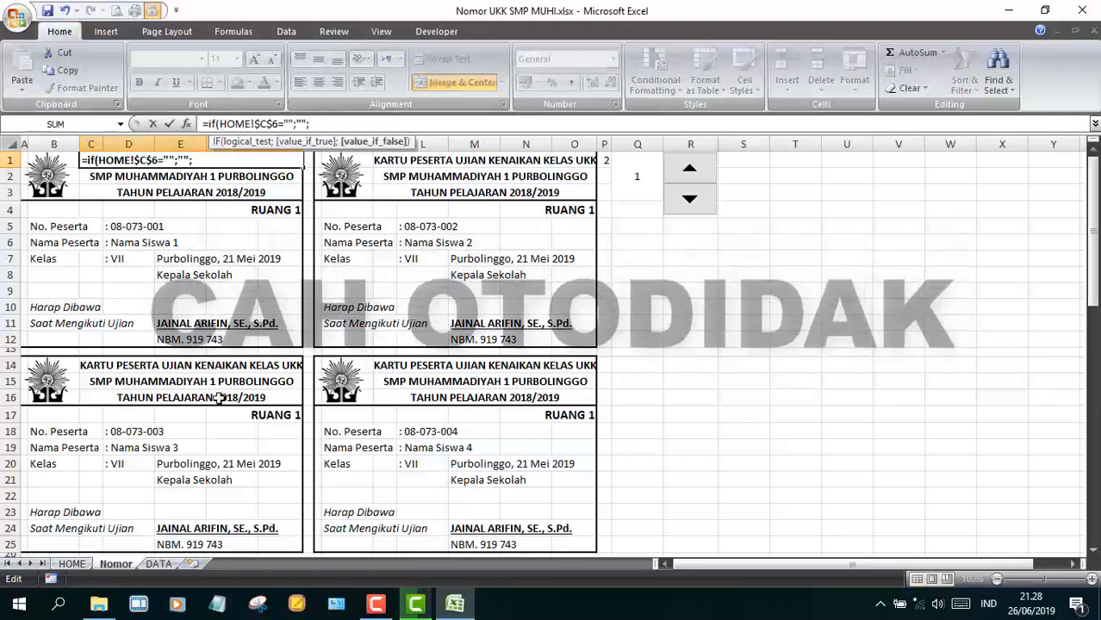
{"action": "type", "text": "=\"\";\"\";"}
{"action": "left_click", "coordinate": [72, 564]}
{"action": "left_click", "coordinate": [494, 273]}
{"action": "key", "text": "F4"}
{"action": "key", "text": "Return"}
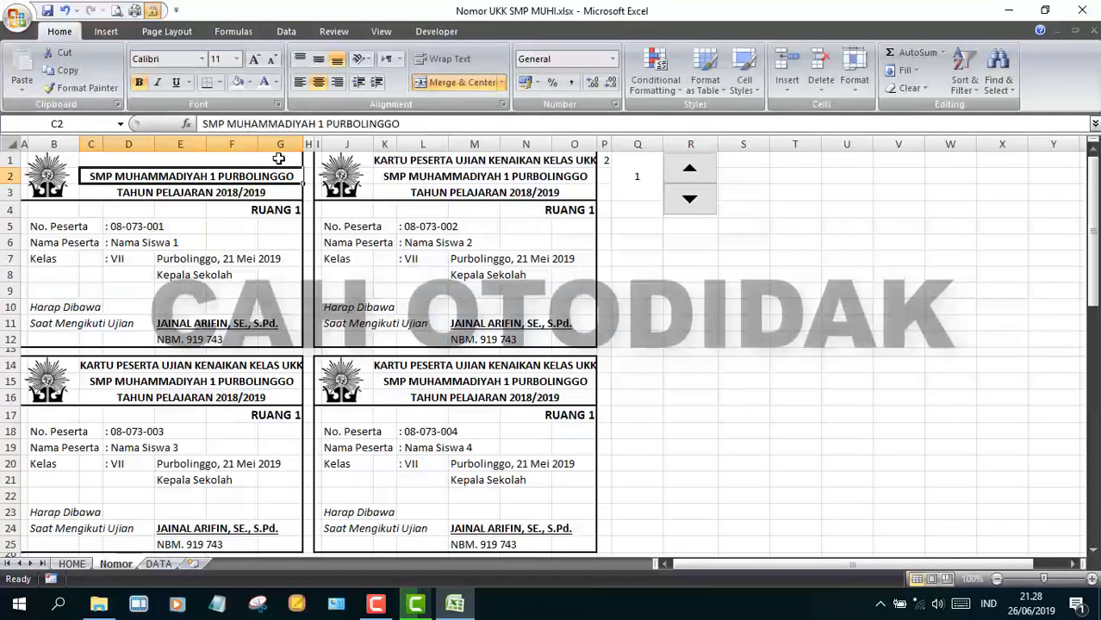
- Enter the school-name header in C2 as an IF formula on HOME!$C$8
{"action": "type", "text": "=if("}
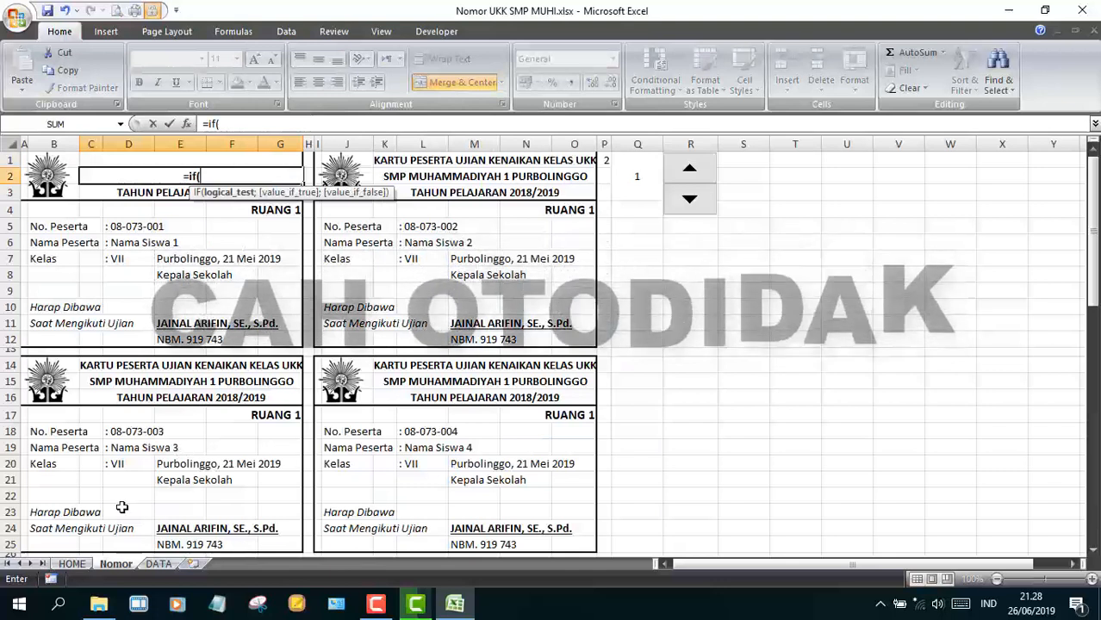
{"action": "left_click", "coordinate": [72, 564]}
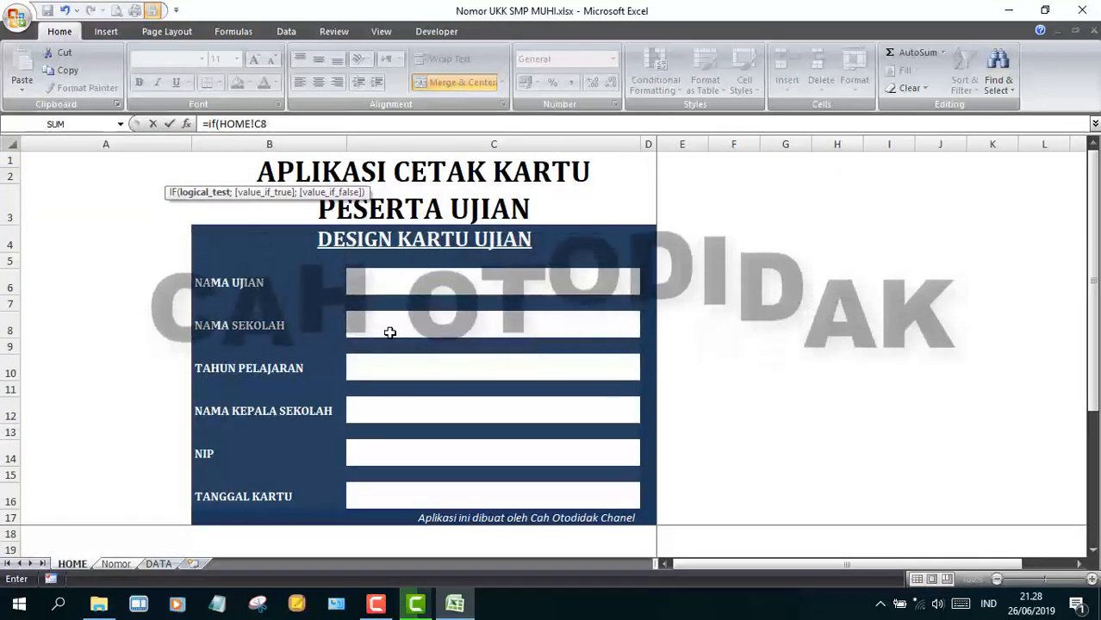
{"action": "key", "text": "F4"}
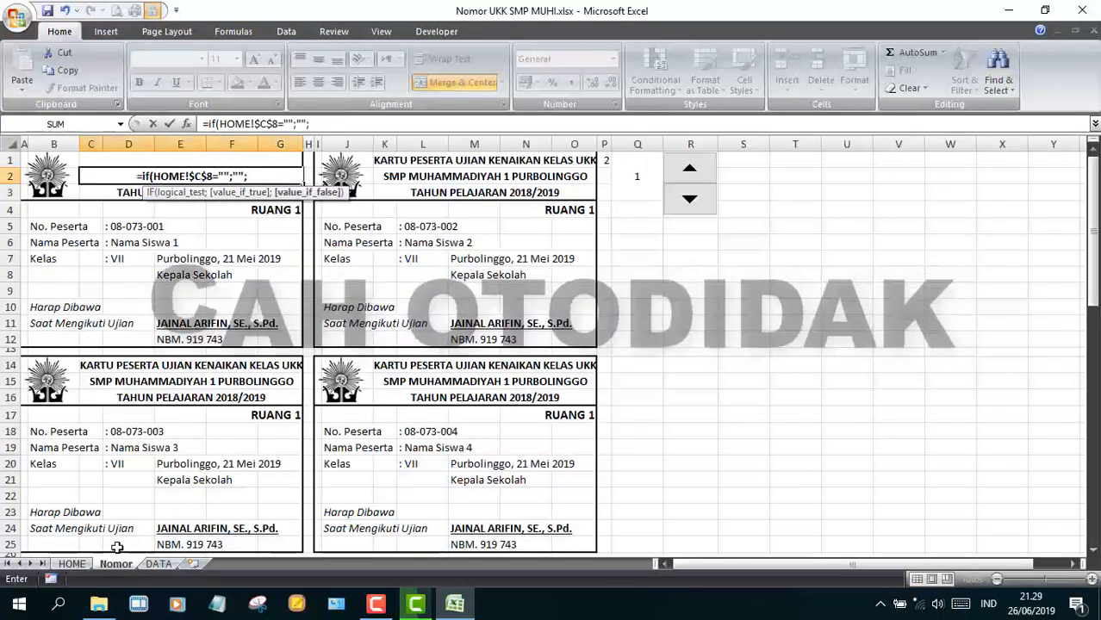
{"action": "left_click", "coordinate": [73, 564]}
{"action": "left_click", "coordinate": [376, 322]}
{"action": "key", "text": "F4"}
{"action": "key", "text": "Return"}
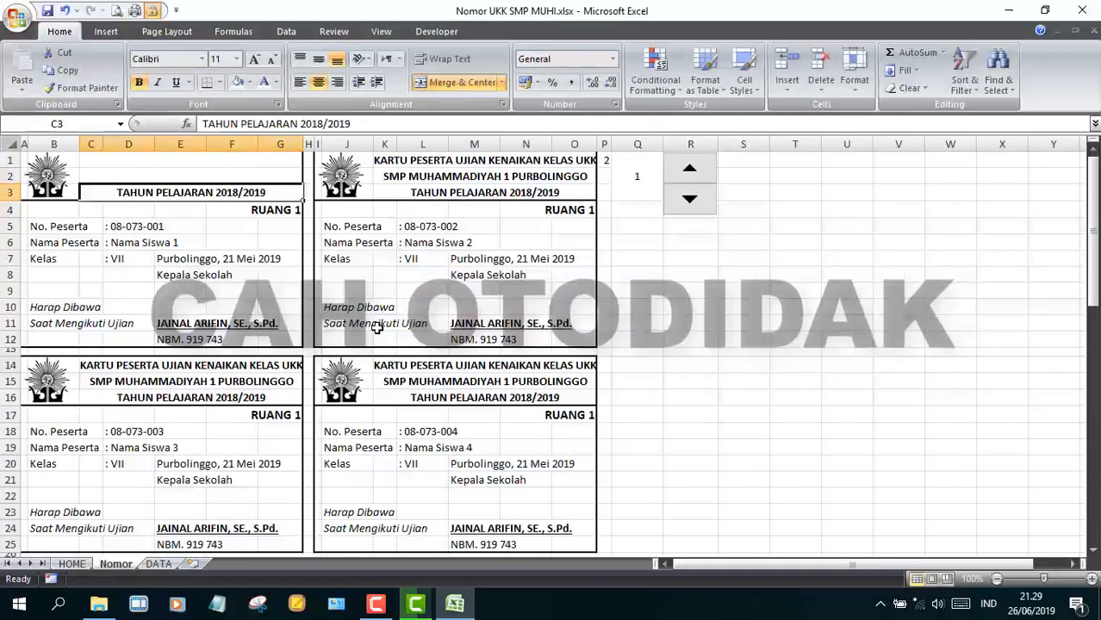
- Enter the C3 header as "TAHUN PELAJARAN "&HOME!$C$10 inside an IF formula
{"action": "type", "text": "=if("}
{"action": "left_click", "coordinate": [72, 564]}
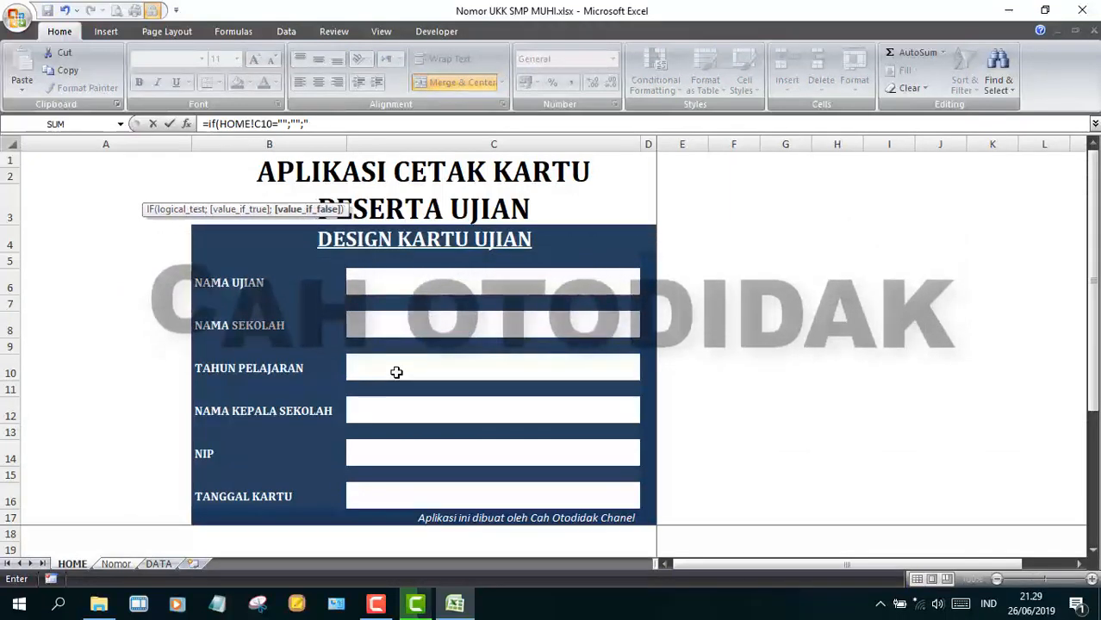
{"action": "type", "text": "TAHUN PELAJARAN"}
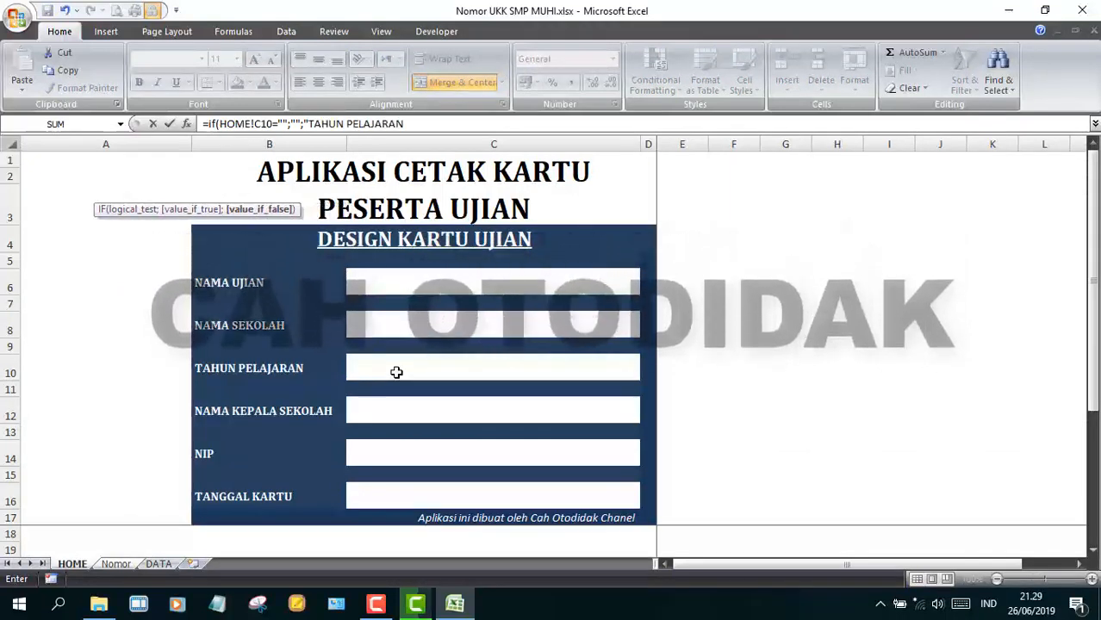
{"action": "type", "text": " &\""}
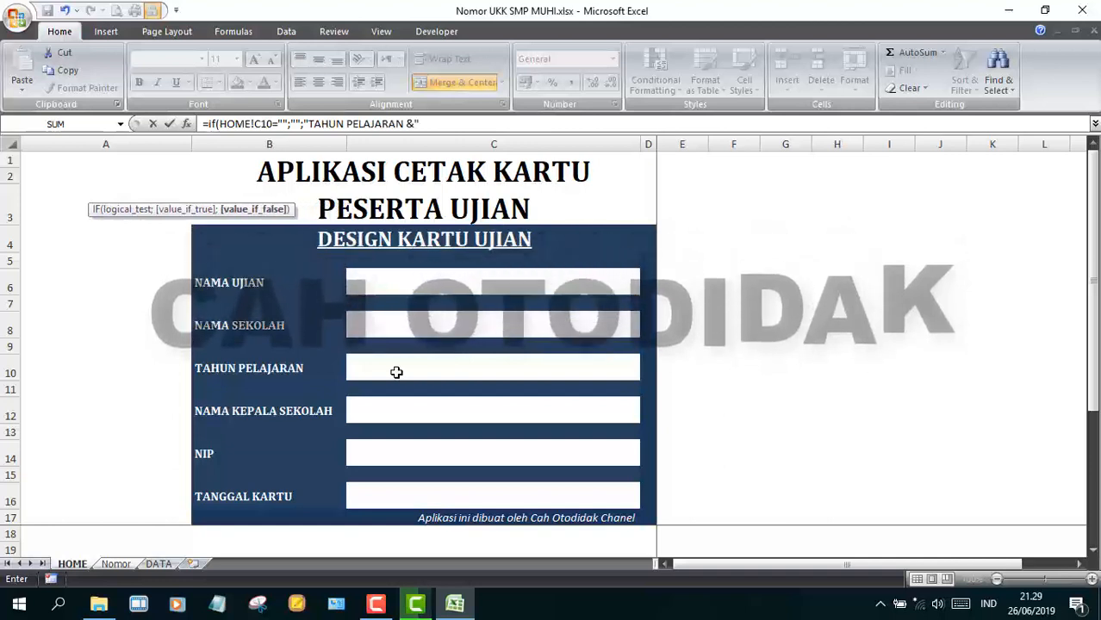
{"action": "left_click", "coordinate": [410, 368]}
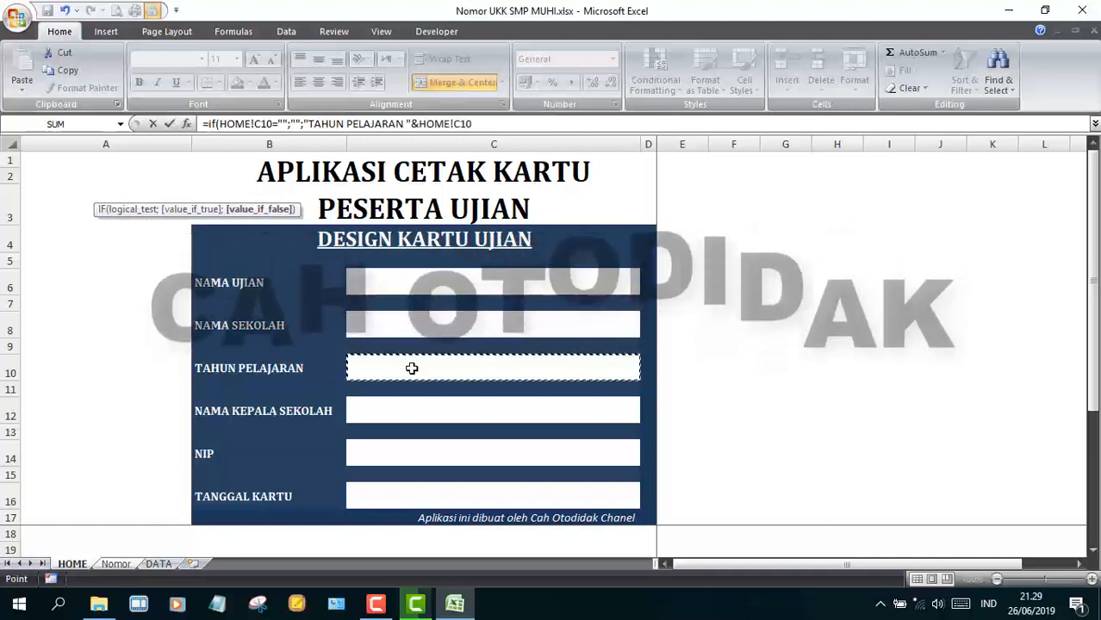
{"action": "key", "text": "F4"}
{"action": "key", "text": "F4"}
{"action": "key", "text": "Return"}
{"action": "left_click", "coordinate": [253, 185]}
- Copy the C1 title formula into card headers K1, C14, K14 and C27
{"action": "key", "text": "ctrl+c"}
{"action": "left_click", "coordinate": [385, 158]}
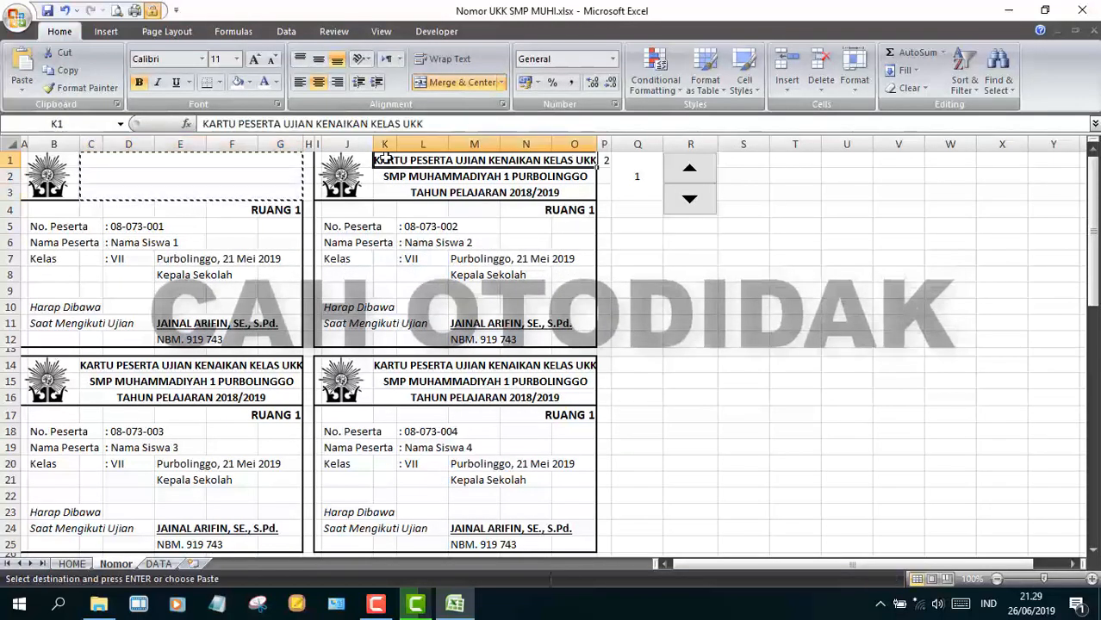
{"action": "key", "text": "ctrl+v"}
{"action": "left_click", "coordinate": [293, 365]}
{"action": "key", "text": "ctrl+v"}
{"action": "left_click", "coordinate": [383, 366]}
{"action": "key", "text": "ctrl+v"}
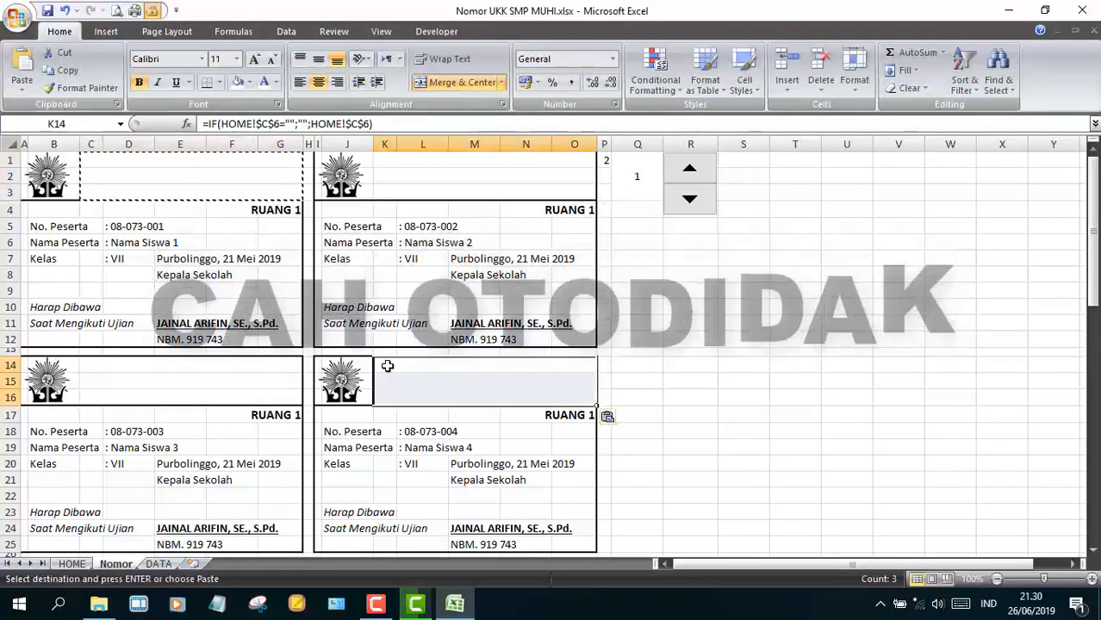
{"action": "scroll", "coordinate": [382, 366], "scroll_direction": "down", "scroll_amount": 4}
{"action": "left_click", "coordinate": [293, 392]}
{"action": "key", "text": "ctrl+v"}
- Paste the title formula into the remaining card headers K27, C40, K40, C53 and K53
{"action": "left_click", "coordinate": [391, 391]}
{"action": "key", "text": "ctrl+v"}
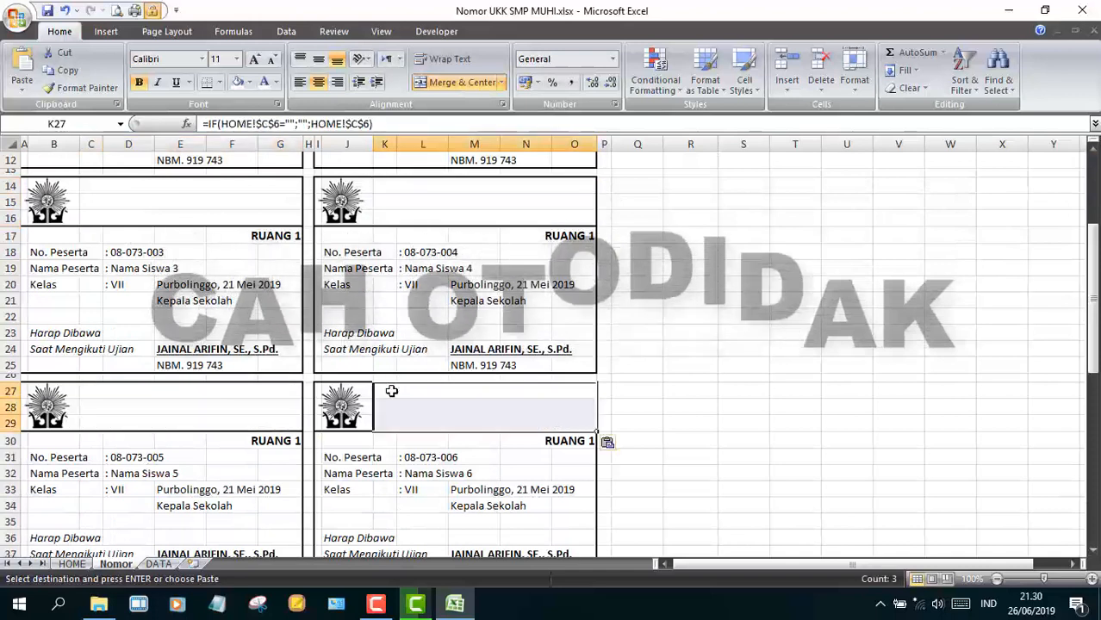
{"action": "left_click_drag", "start_coordinate": [1090, 323], "coordinate": [1090, 371]}
{"action": "left_click", "coordinate": [114, 472]}
{"action": "key", "text": "ctrl+v"}
{"action": "left_click", "coordinate": [395, 474]}
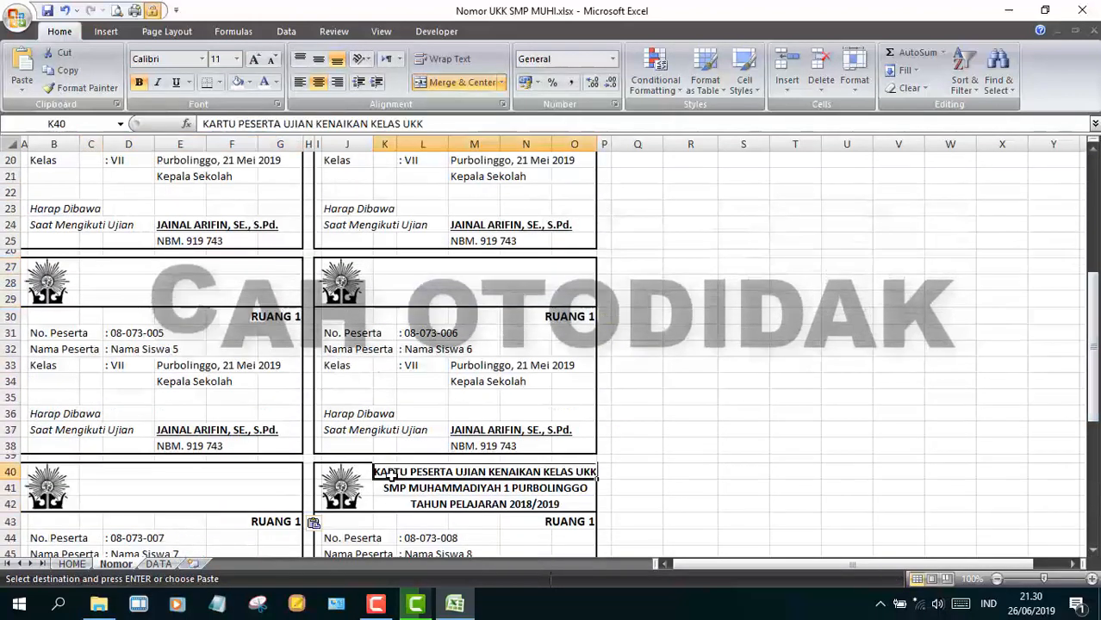
{"action": "key", "text": "ctrl+v"}
{"action": "scroll", "coordinate": [56, 466], "scroll_direction": "down", "scroll_amount": 5}
{"action": "left_click", "coordinate": [114, 472]}
{"action": "key", "text": "ctrl+v"}
{"action": "left_click", "coordinate": [394, 474]}
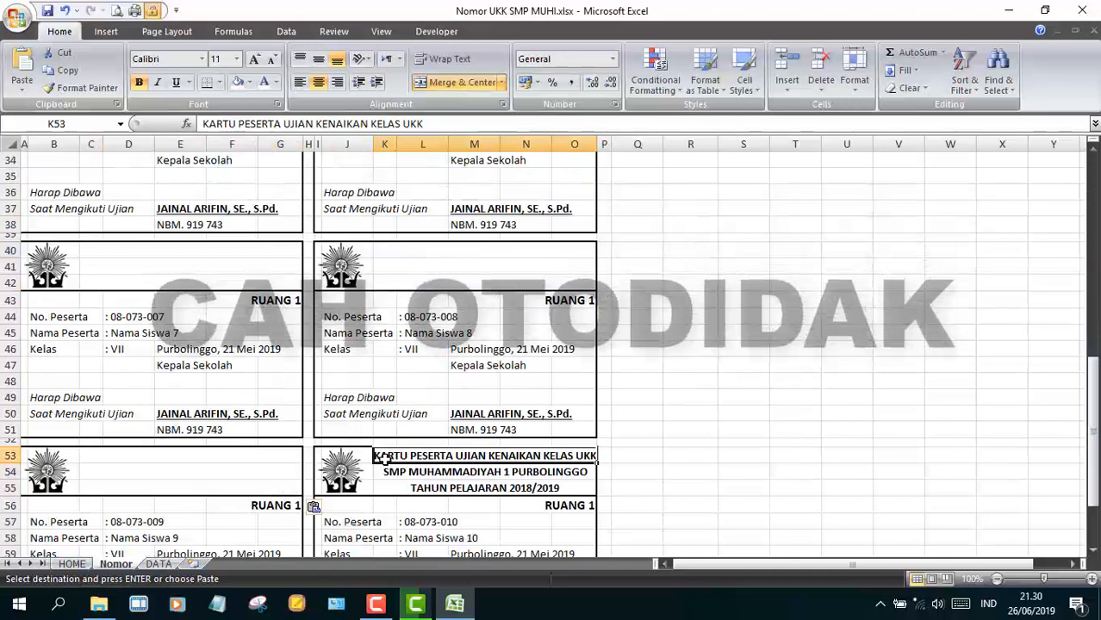
{"action": "key", "text": "ctrl+v"}
{"action": "left_click_drag", "start_coordinate": [1090, 379], "coordinate": [1090, 405]}
{"action": "left_click", "coordinate": [743, 502]}
- Enter =IF(HOME!$C$12="";"____";HOME!$C$12) in E11 for the principal's name
{"action": "scroll", "coordinate": [327, 239], "scroll_direction": "up", "scroll_amount": 13}
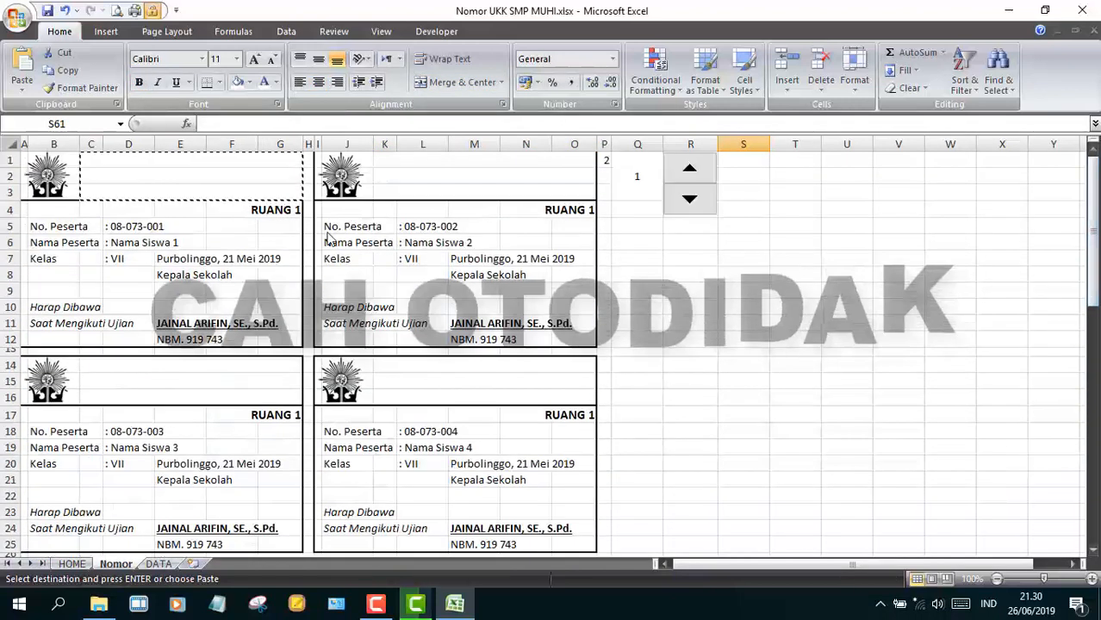
{"action": "type", "text": "=if("}
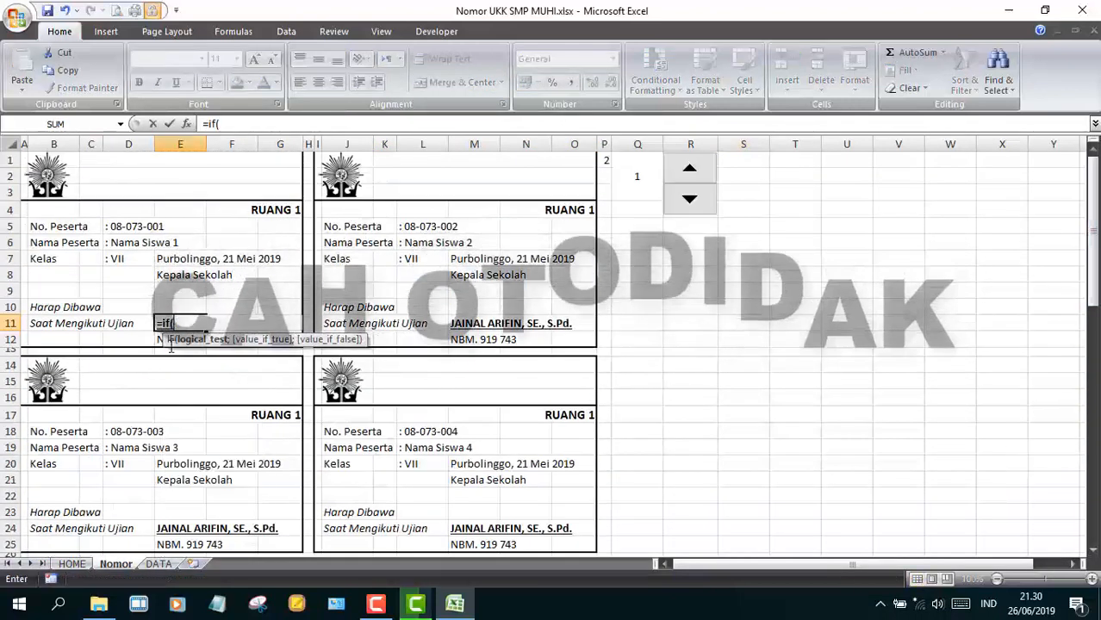
{"action": "key", "text": "ctrl+Page_Up"}
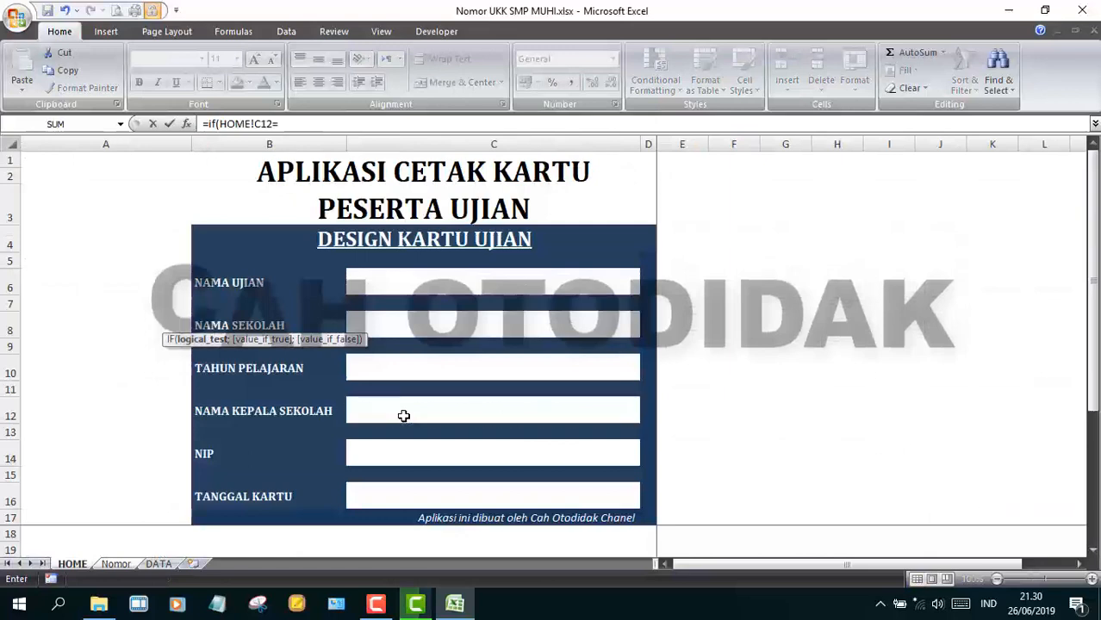
{"action": "key", "text": "BackSpace"}
{"action": "key", "text": "BackSpace"}
{"action": "key", "text": "Return"}
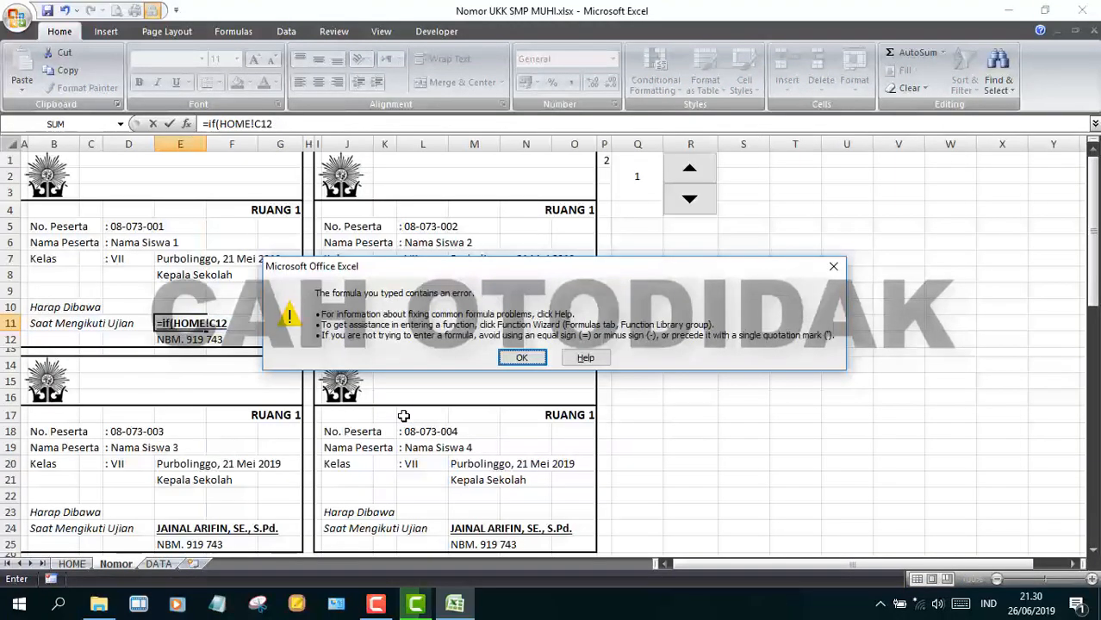
{"action": "key", "text": "End"}
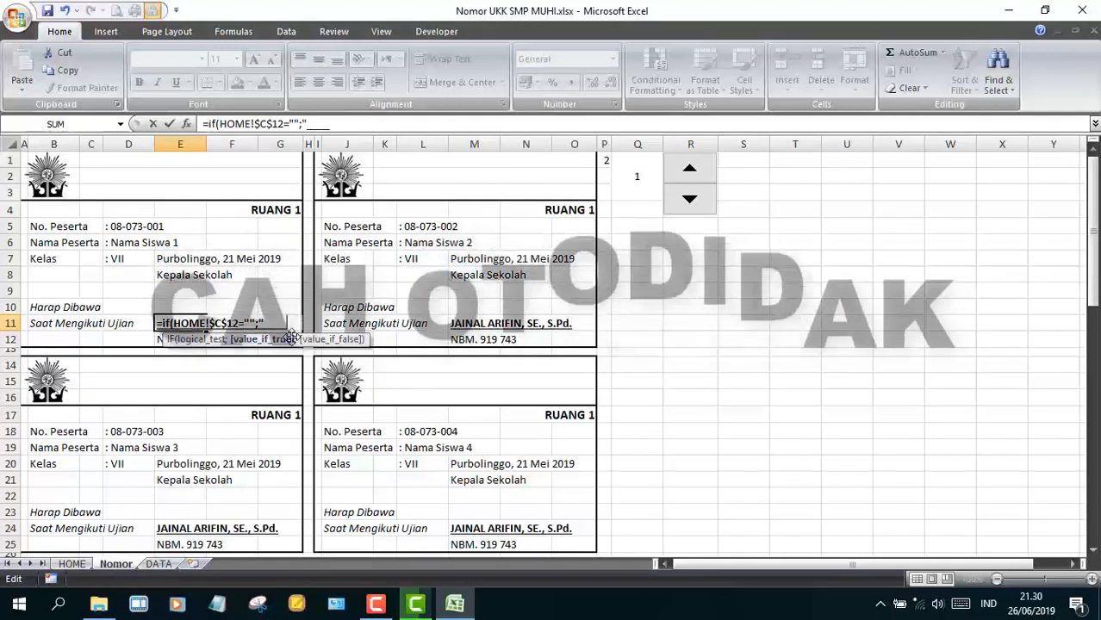
{"action": "type", "text": "\"\""}
{"action": "left_click", "coordinate": [72, 564]}
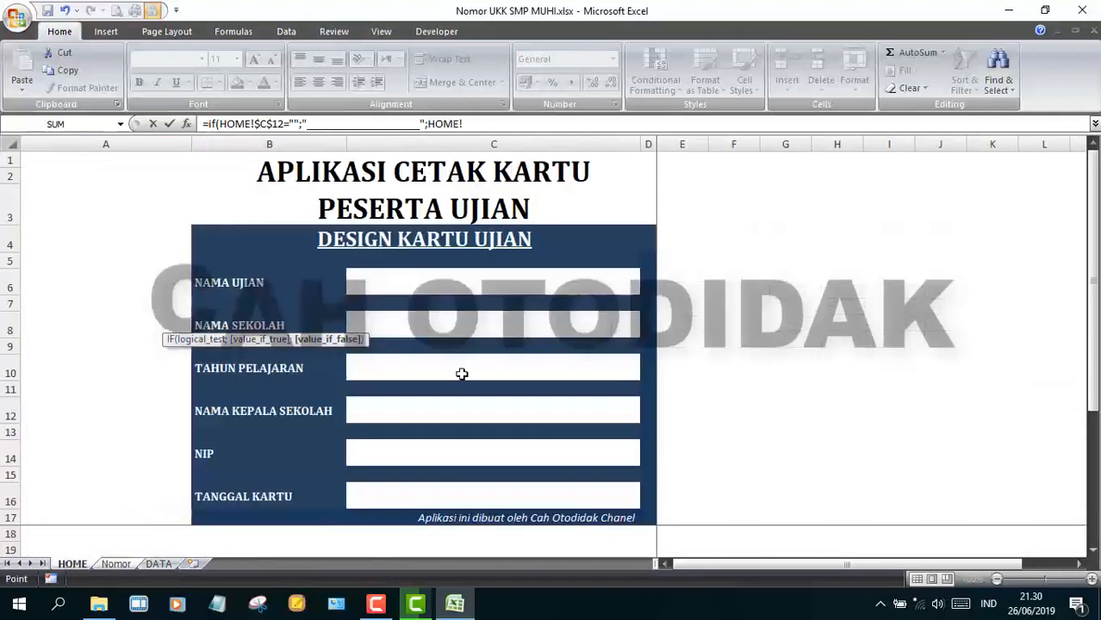
{"action": "left_click", "coordinate": [435, 410]}
{"action": "key", "text": "F4"}
{"action": "key", "text": "Return"}
- Enter the E12 NIP formula on HOME!C14, showing "NIP." when empty
{"action": "type", "text": "=if("}
{"action": "left_click", "coordinate": [72, 563]}
{"action": "left_click", "coordinate": [378, 451]}
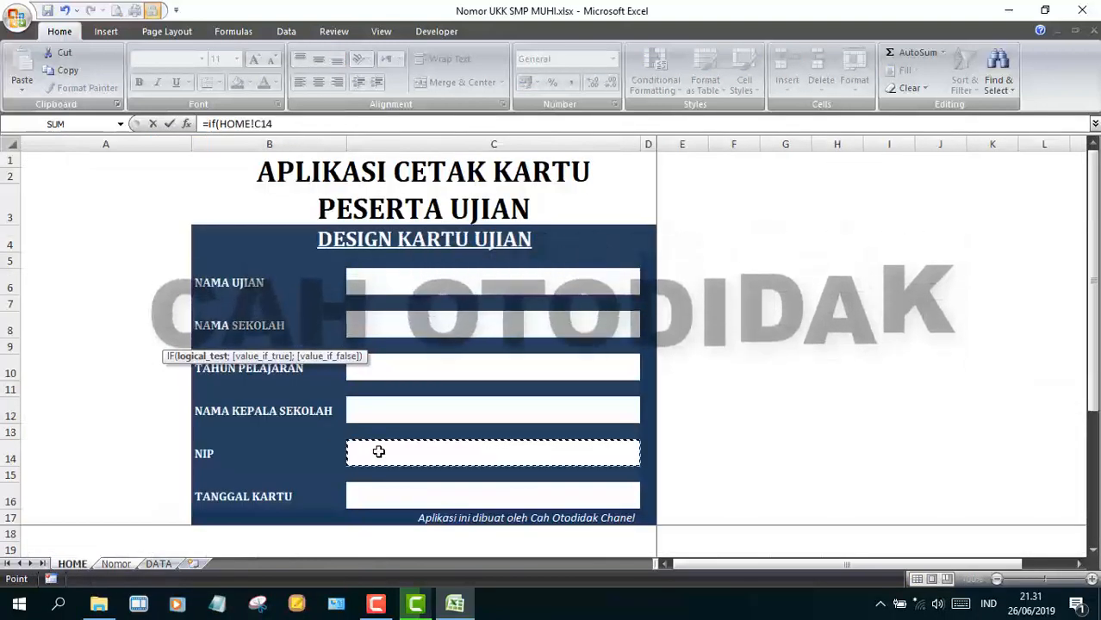
{"action": "type", "text": "=\"\";HOME!B14"}
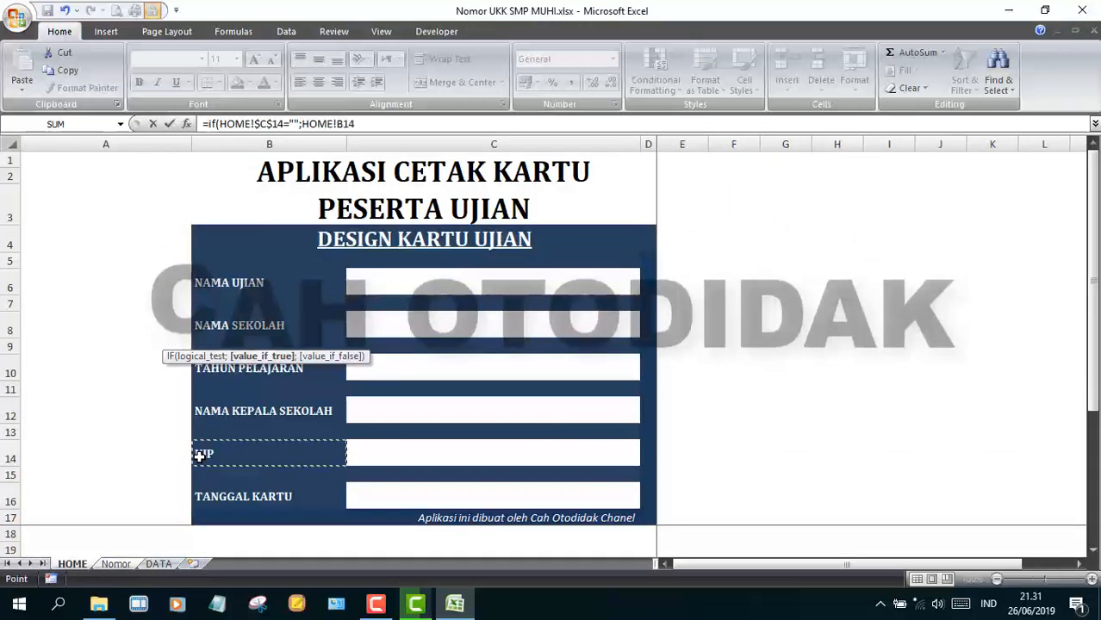
{"action": "key", "text": "F4"}
{"action": "type", "text": "&"}
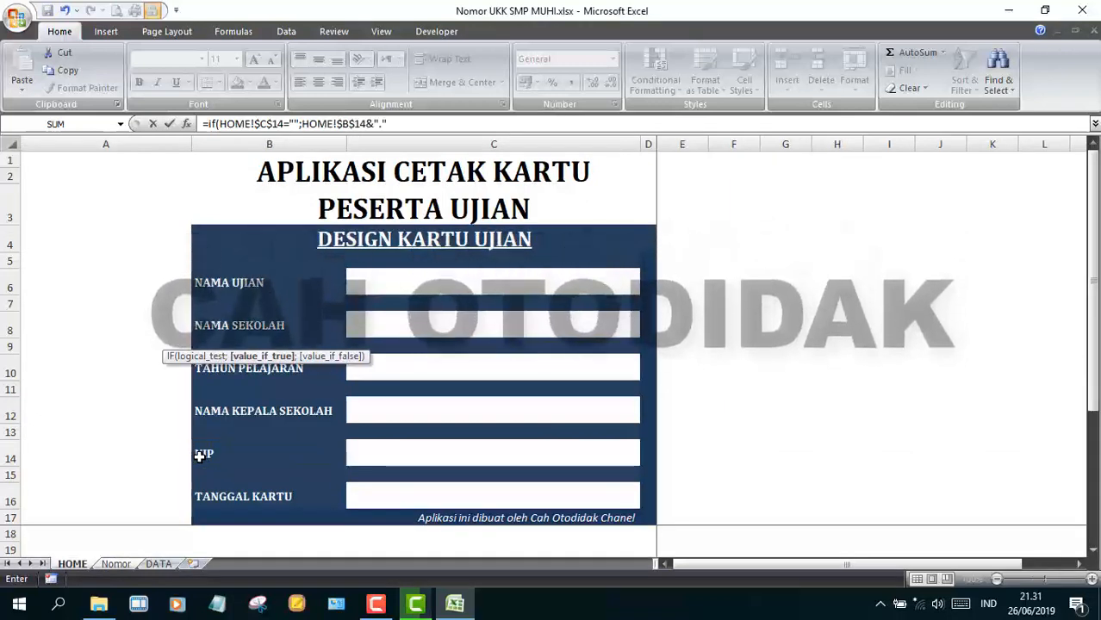
{"action": "type", "text": "\".\";"}
{"action": "left_click", "coordinate": [199, 457]}
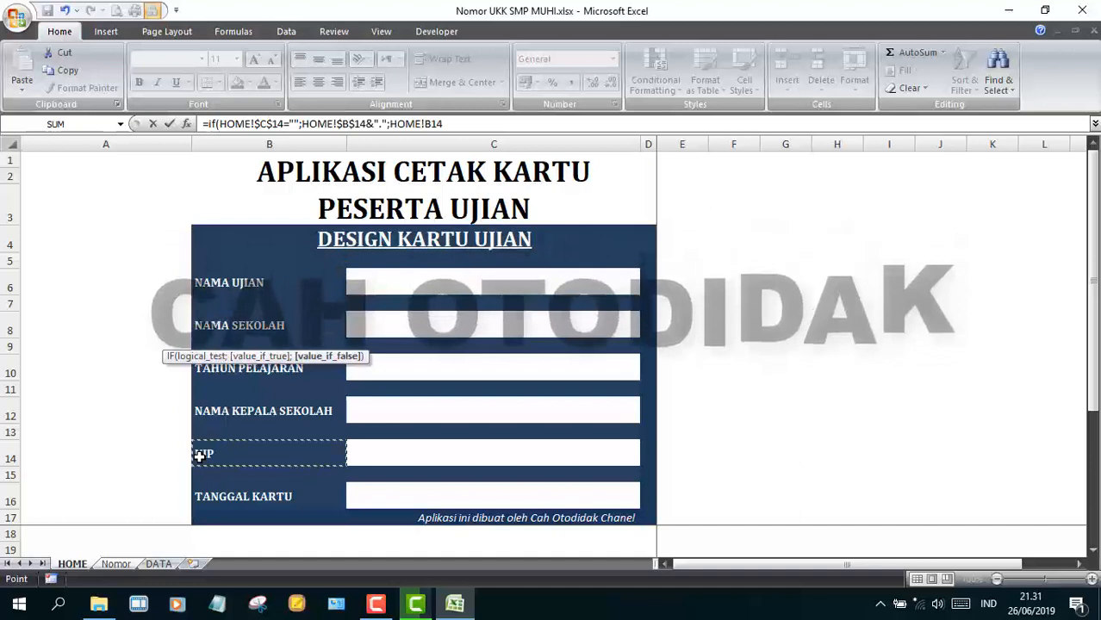
{"action": "type", "text": "&\". \"&HOME!$C$14"}
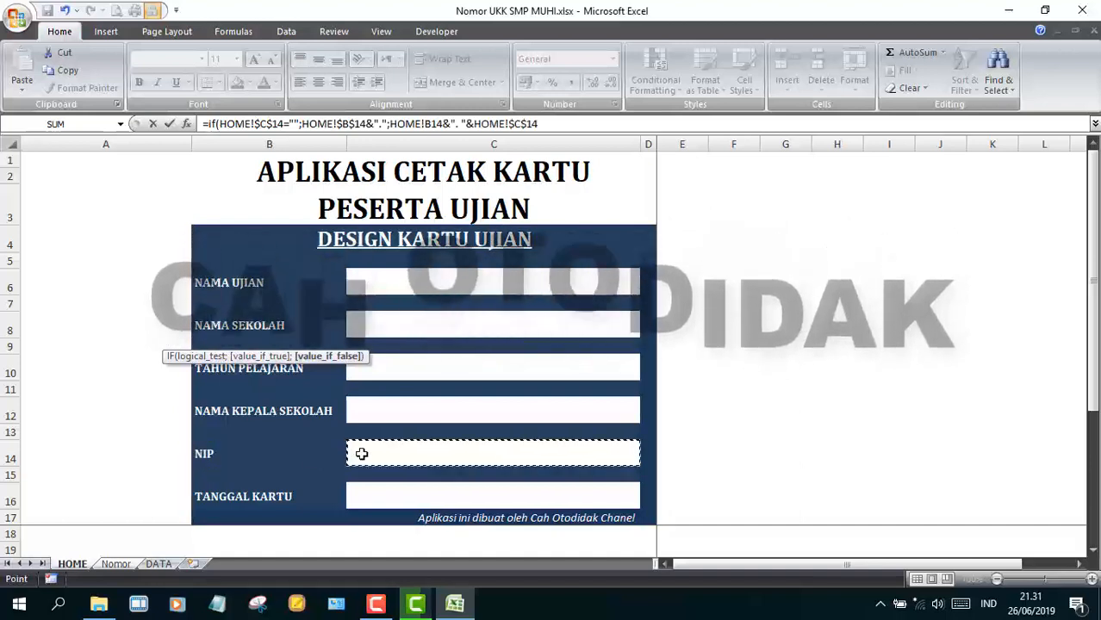
{"action": "key", "text": "Return"}
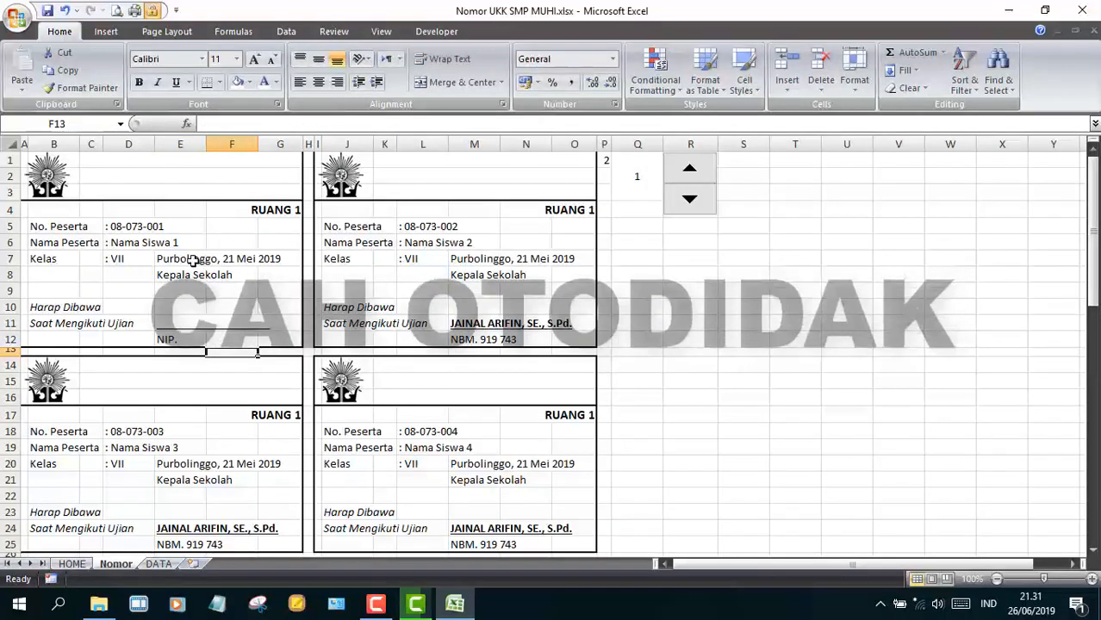
- Enter the E7 date formula on HOME!$C$16 with a shortened ____,________20 placeholder
{"action": "type", "text": "=if("}
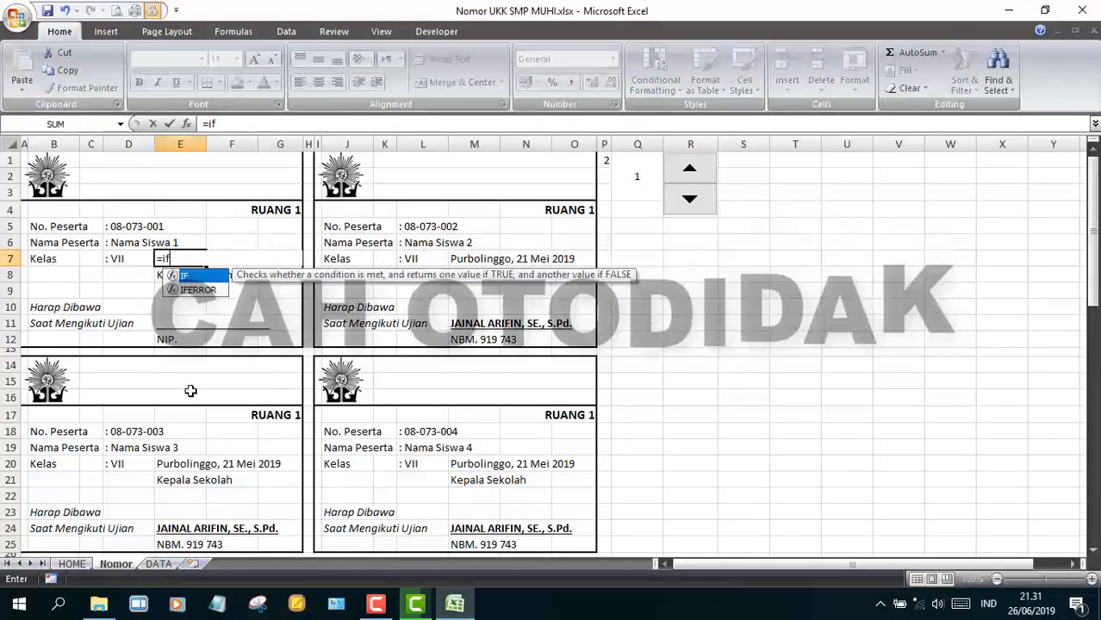
{"action": "left_click", "coordinate": [72, 563]}
{"action": "left_click", "coordinate": [366, 491]}
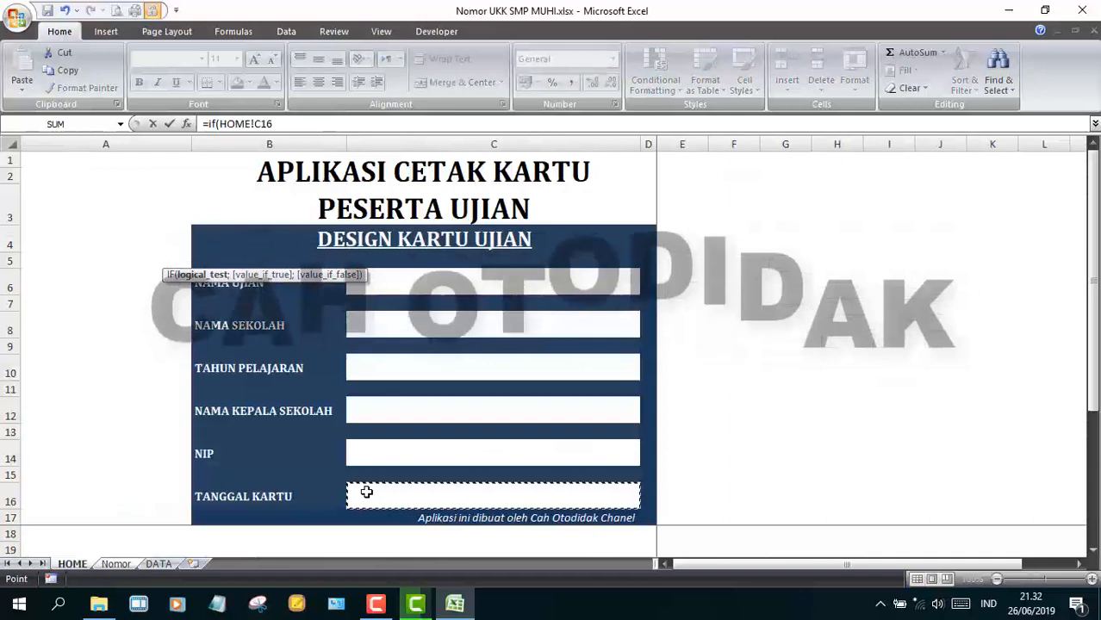
{"action": "key", "text": "F4"}
{"action": "type", "text": ";"}
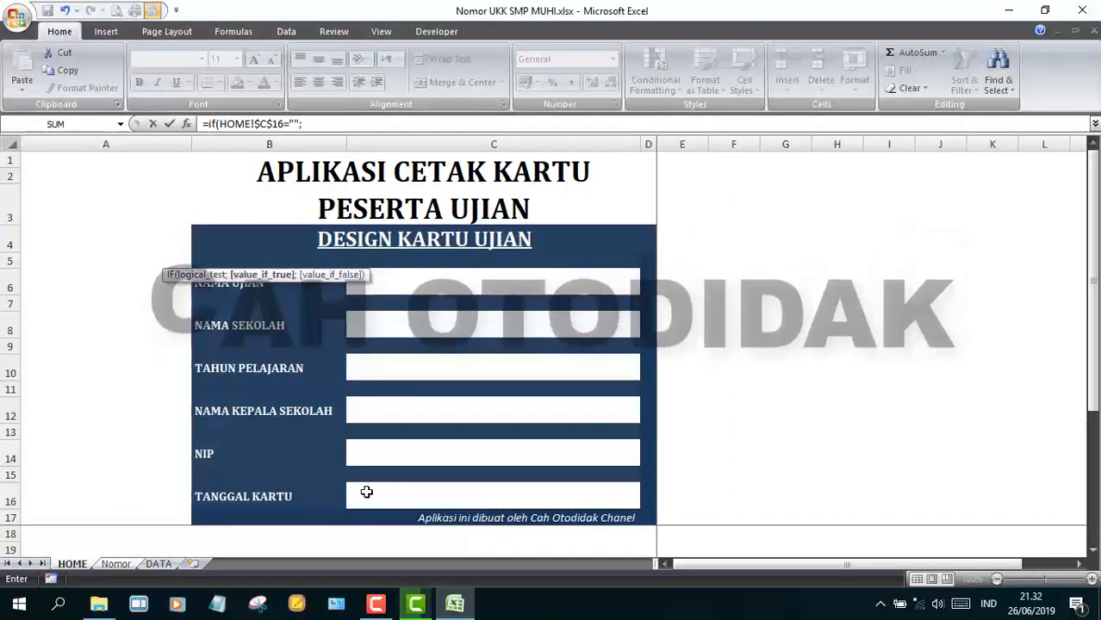
{"action": "type", "text": "\"______________,________________"}
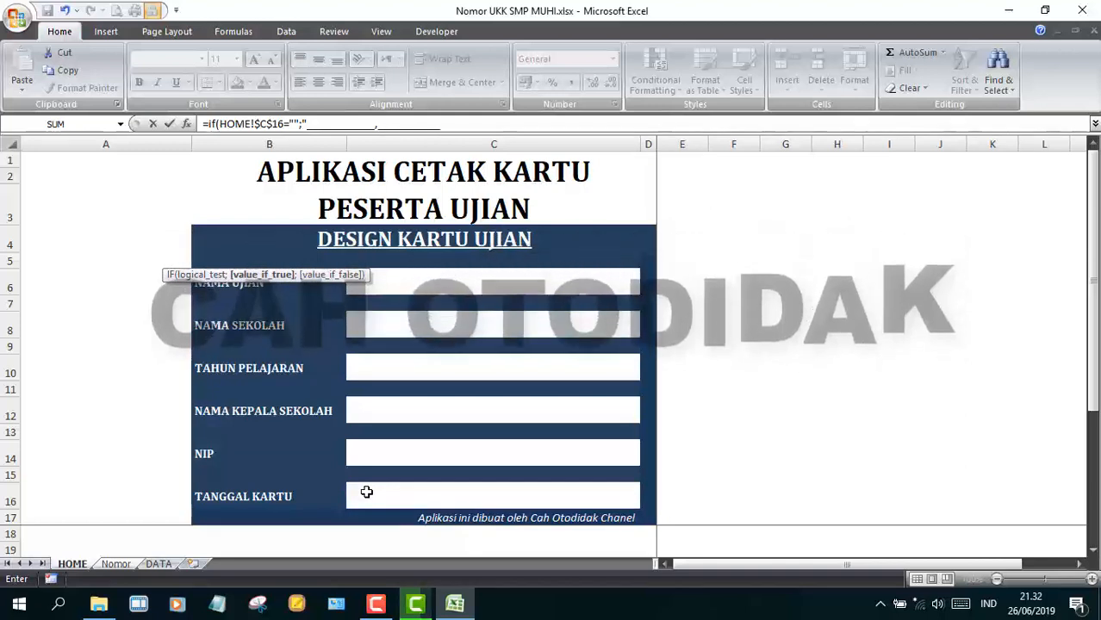
{"action": "type", "text": "20\";HOME!$C$16"}
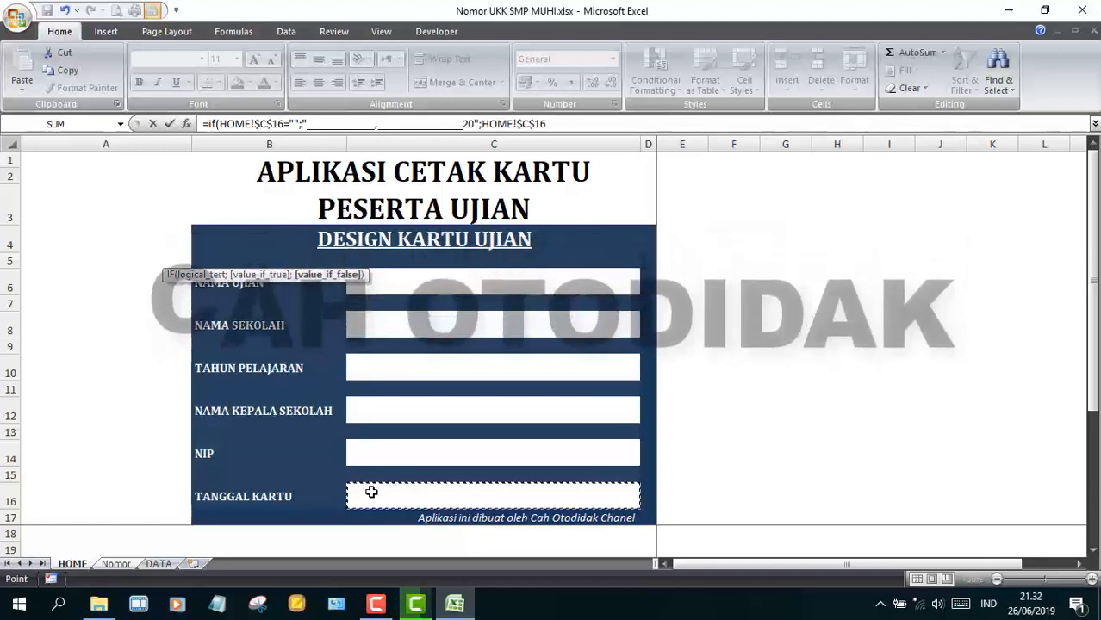
{"action": "key", "text": "Return"}
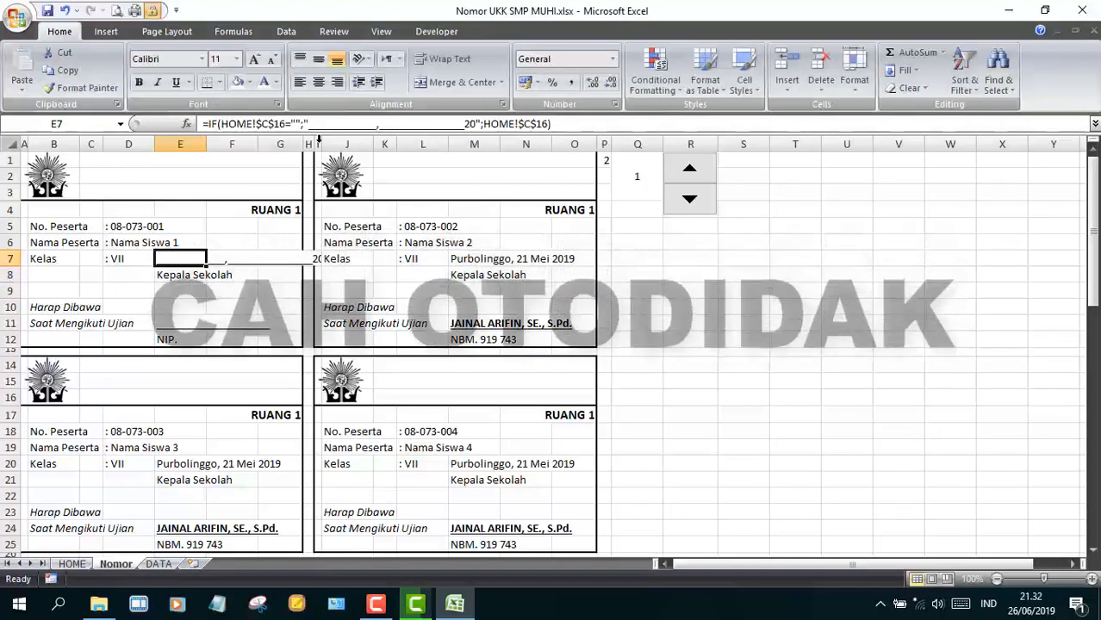
{"action": "left_click", "coordinate": [322, 260]}
{"action": "key", "text": "BackSpace"}
{"action": "key", "text": "BackSpace"}
{"action": "key", "text": "BackSpace"}
{"action": "key", "text": "BackSpace"}
{"action": "key", "text": "BackSpace"}
{"action": "key", "text": "BackSpace"}
{"action": "key", "text": "BackSpace"}
{"action": "key", "text": "BackSpace"}
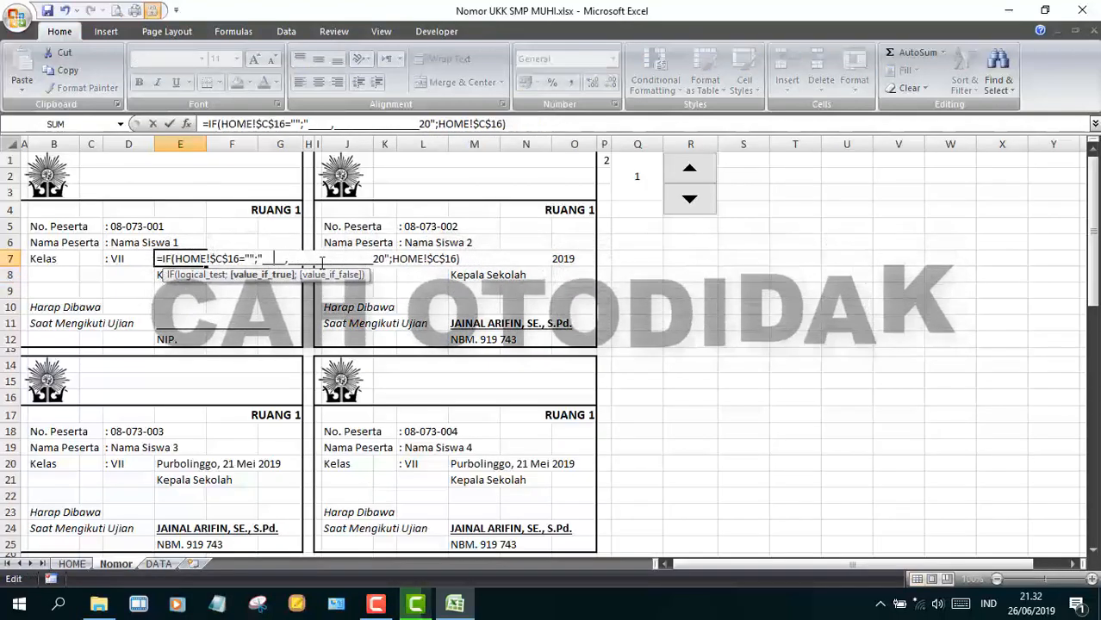
{"action": "key", "text": "Return"}
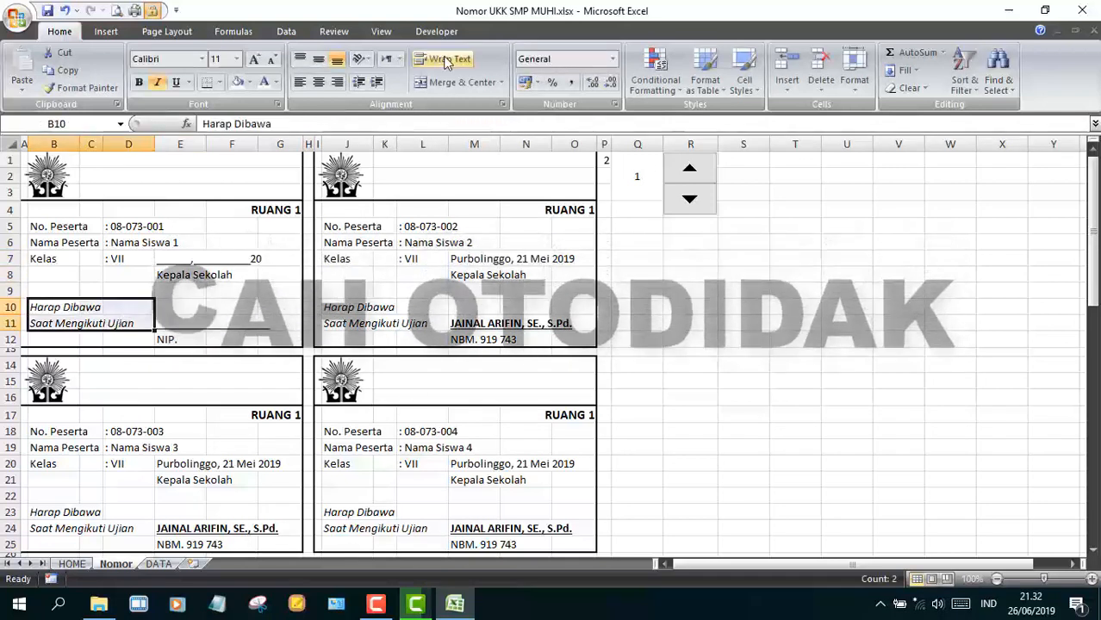
- Merge the Harap Dibawa and Saat Mengikuti Ujian cells, drop the unfinished B10 formula, and go to HOME
{"action": "left_click", "coordinate": [438, 78]}
{"action": "key", "text": "Return"}
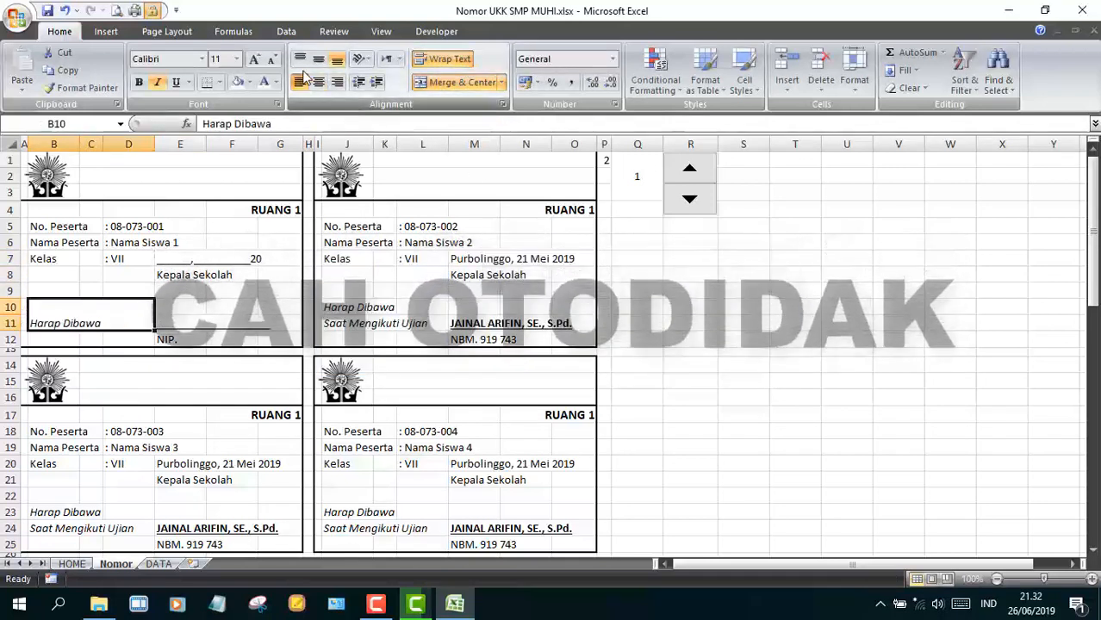
{"action": "type", "text": "=if("}
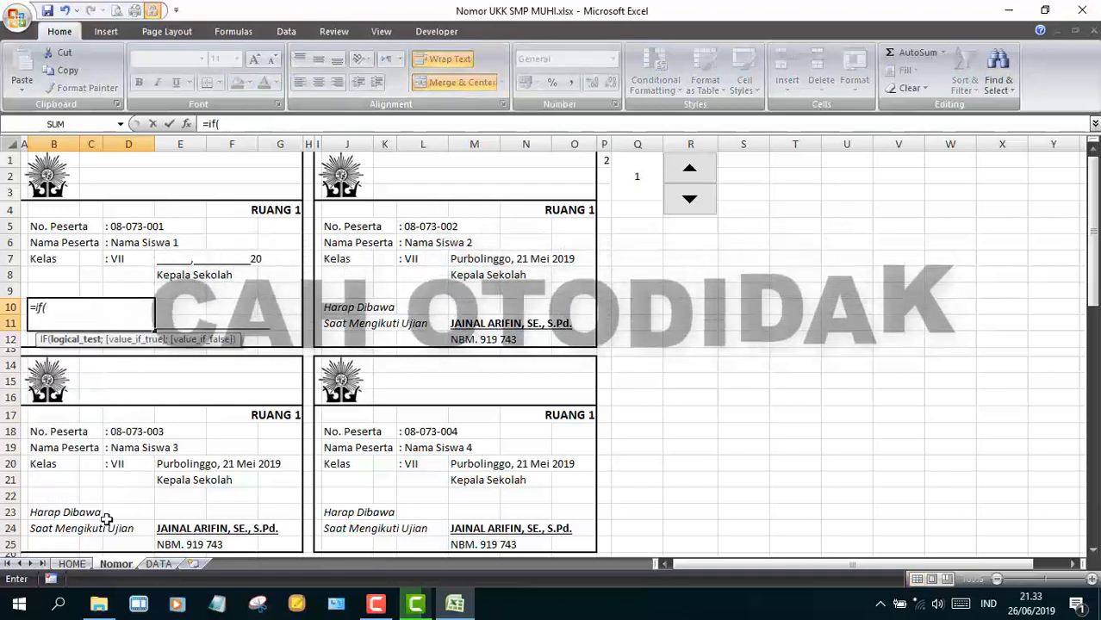
{"action": "left_click", "coordinate": [72, 563]}
{"action": "key", "text": "BackSpace"}
{"action": "key", "text": "BackSpace"}
{"action": "key", "text": "BackSpace"}
{"action": "key", "text": "BackSpace"}
{"action": "key", "text": "BackSpace"}
{"action": "key", "text": "Escape"}
{"action": "left_click", "coordinate": [72, 563]}
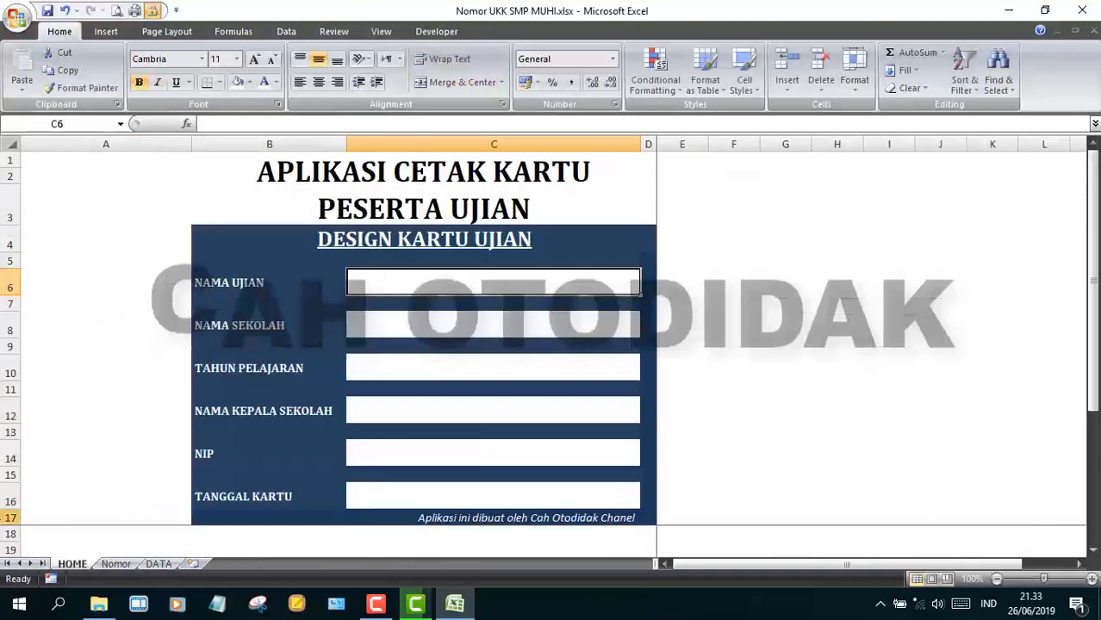
{"action": "left_click", "coordinate": [5, 517]}
{"action": "right_click", "coordinate": [7, 533]}
{"action": "left_click", "coordinate": [52, 402]}
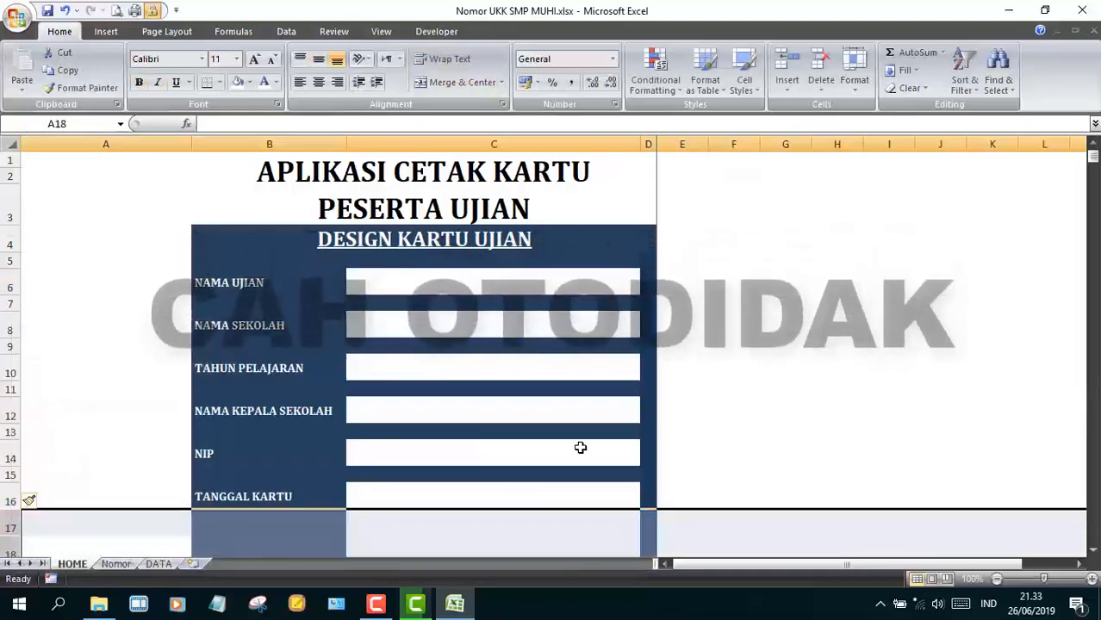
{"action": "left_click", "coordinate": [488, 528]}
{"action": "key", "text": "ctrl+z"}
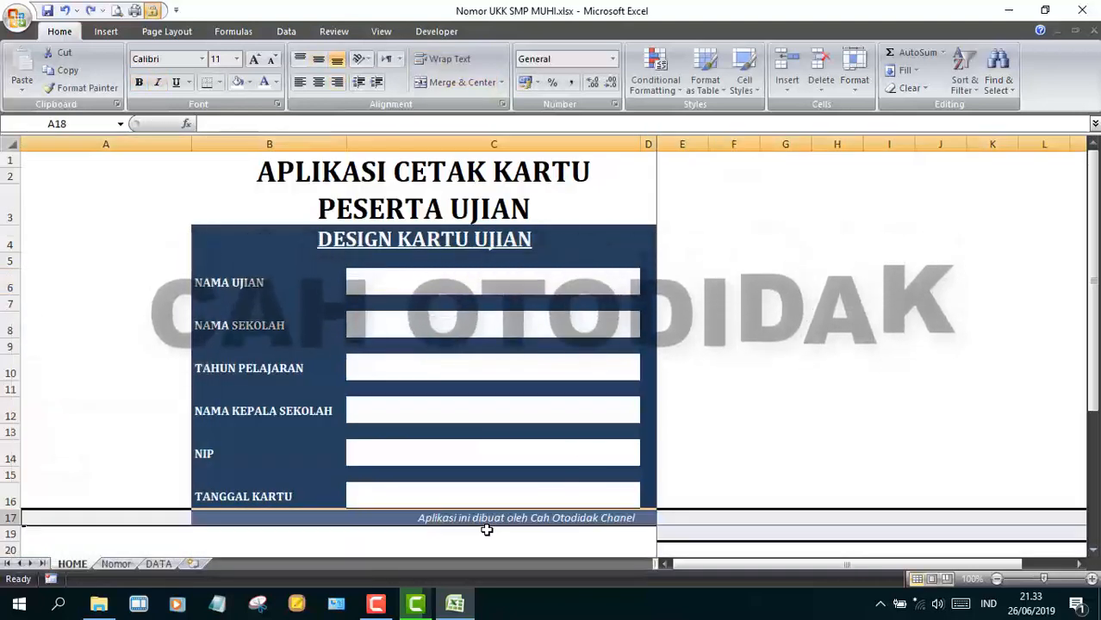
{"action": "left_click", "coordinate": [543, 537]}
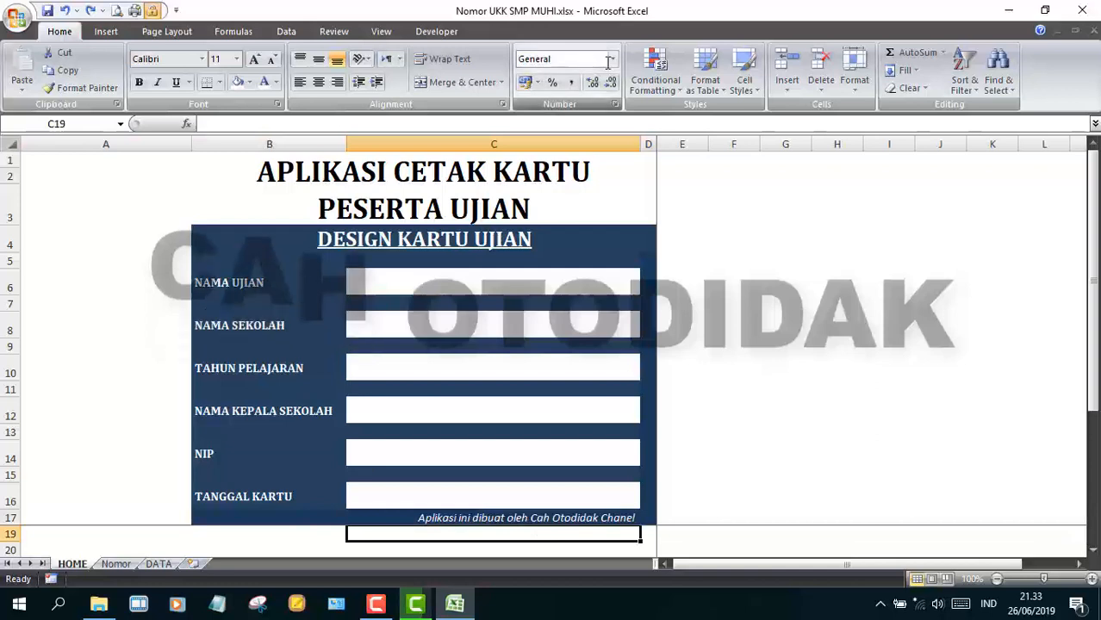
{"action": "left_click", "coordinate": [381, 31]}
{"action": "left_click", "coordinate": [576, 79]}
{"action": "left_click", "coordinate": [182, 516]}
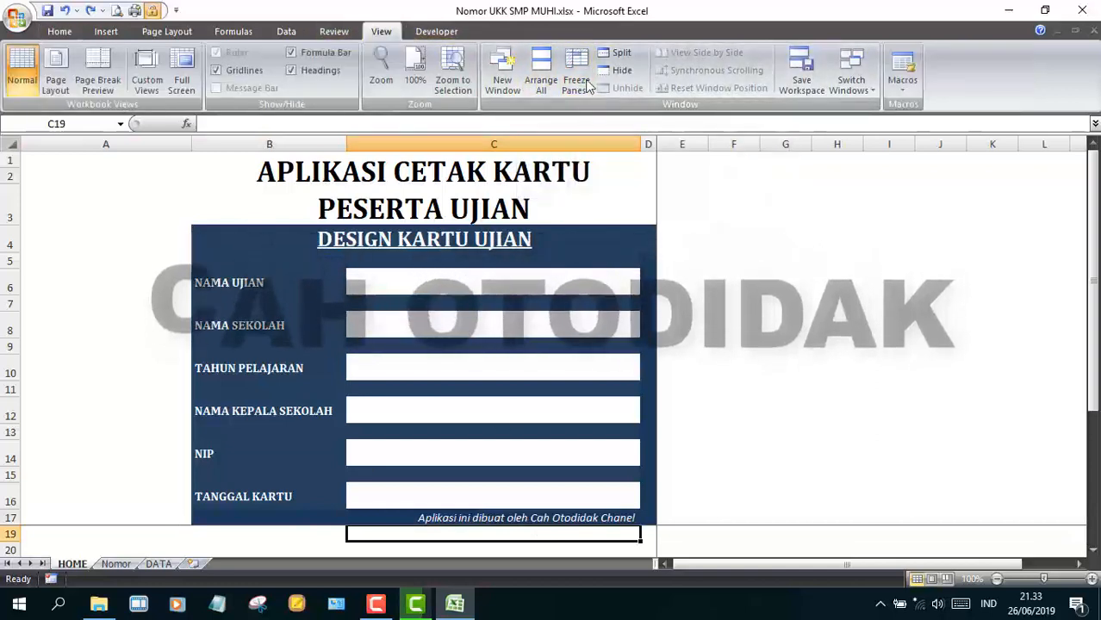
- Insert a copy of row 15 above the footer on HOME as a new field row
{"action": "right_click", "coordinate": [7, 535]}
{"action": "right_click", "coordinate": [3, 519]}
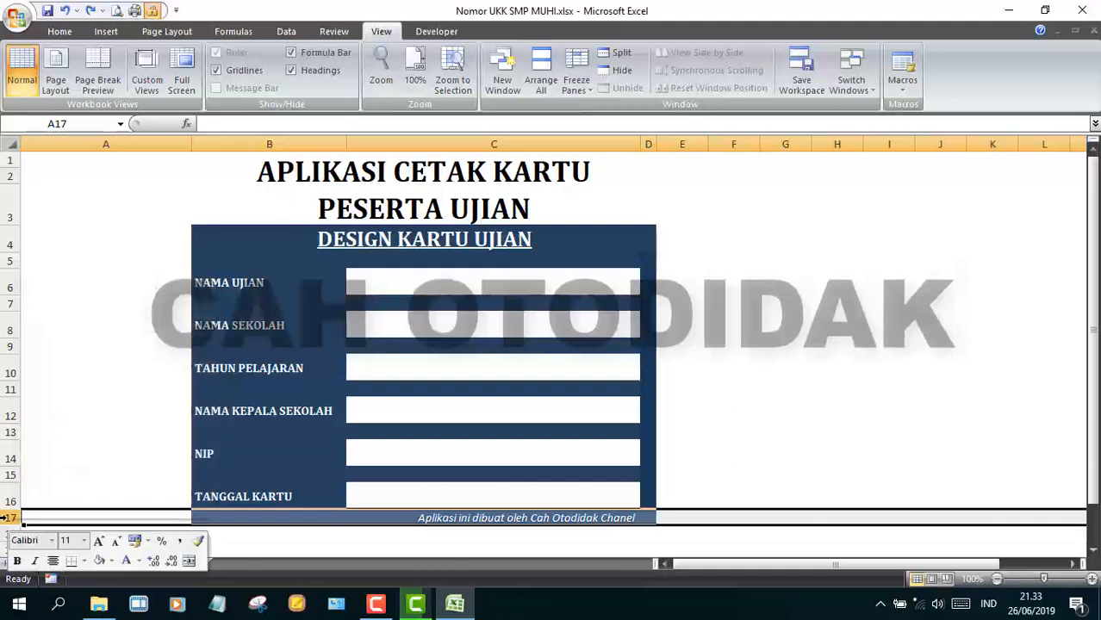
{"action": "left_click", "coordinate": [58, 403]}
{"action": "right_click", "coordinate": [3, 520]}
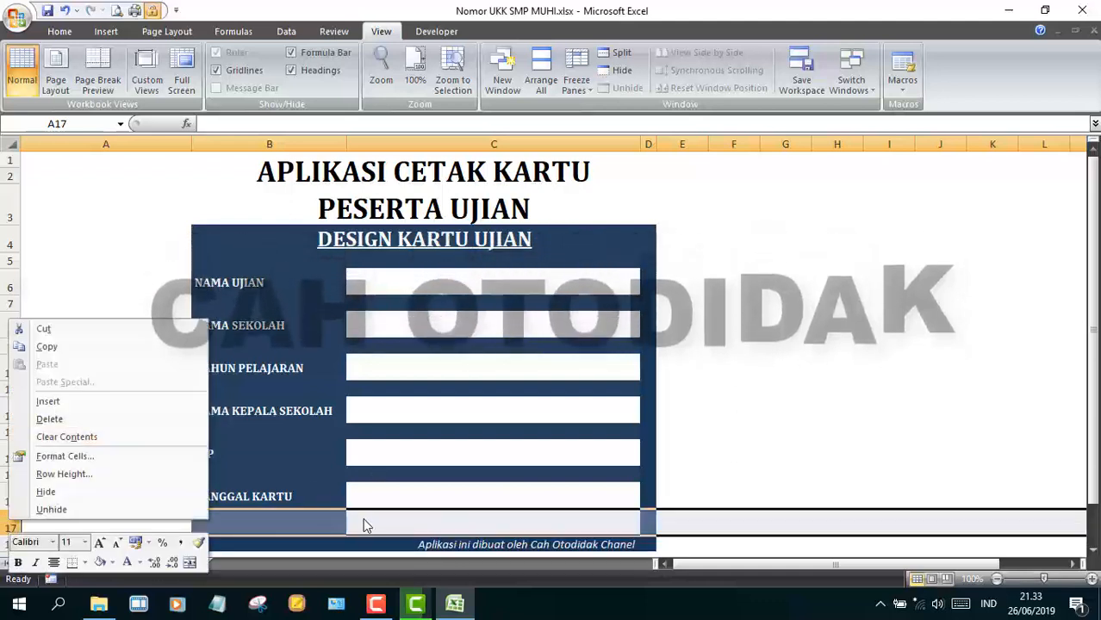
{"action": "left_click", "coordinate": [7, 475]}
{"action": "right_click", "coordinate": [6, 527]}
{"action": "left_click", "coordinate": [65, 399]}
- Label the new field row CATATAN in B18
{"action": "left_click", "coordinate": [267, 535]}
{"action": "left_click_drag", "start_coordinate": [1092, 371], "coordinate": [1091, 390]}
{"action": "type", "text": "CATATAN"}
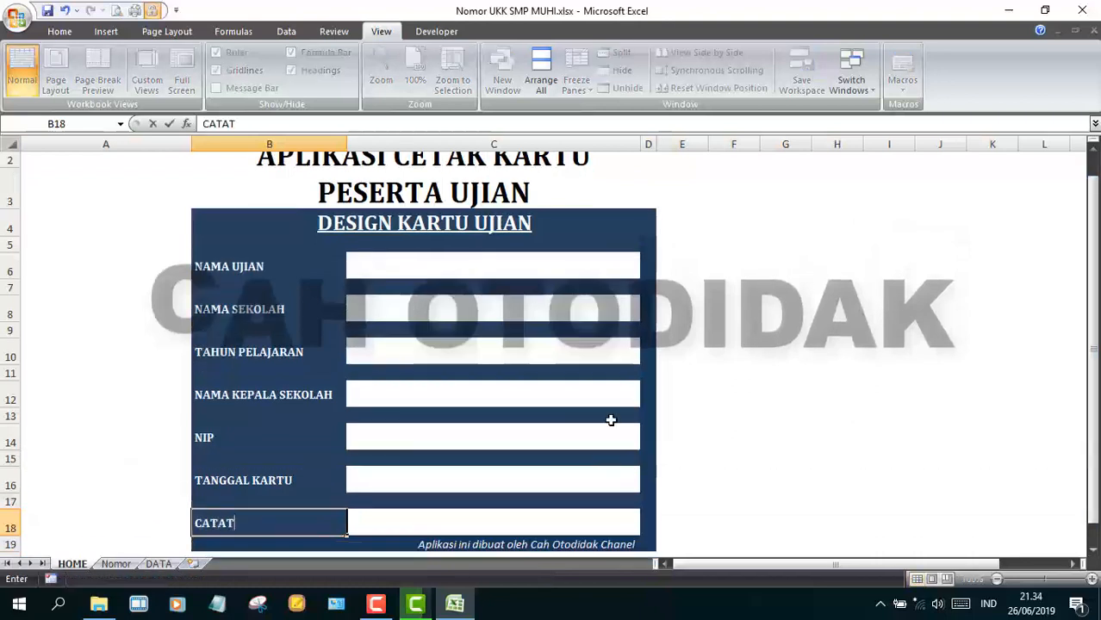
- Shrink the height of spacer rows 8, 10, 12, 14, 16 and 18 together
{"action": "left_click", "coordinate": [11, 525]}
{"action": "left_click", "coordinate": [11, 480], "text": "ctrl"}
{"action": "left_click", "coordinate": [11, 437], "text": "ctrl"}
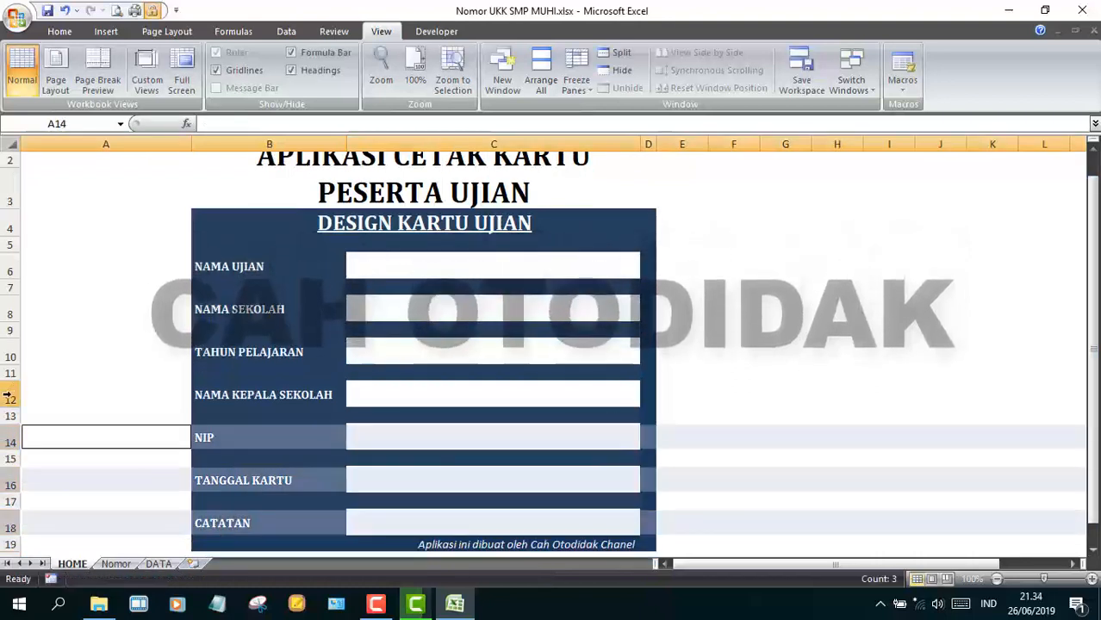
{"action": "left_click", "coordinate": [10, 395], "text": "ctrl"}
{"action": "left_click", "coordinate": [10, 352], "text": "ctrl"}
{"action": "left_click", "coordinate": [10, 309], "text": "ctrl"}
{"action": "left_click_drag", "start_coordinate": [7, 270], "coordinate": [10, 273]}
{"action": "left_click", "coordinate": [786, 485]}
{"action": "left_click_drag", "start_coordinate": [1092, 353], "coordinate": [1094, 336]}
- Freeze panes on HOME above row 20 and left of column E
{"action": "left_click", "coordinate": [576, 79]}
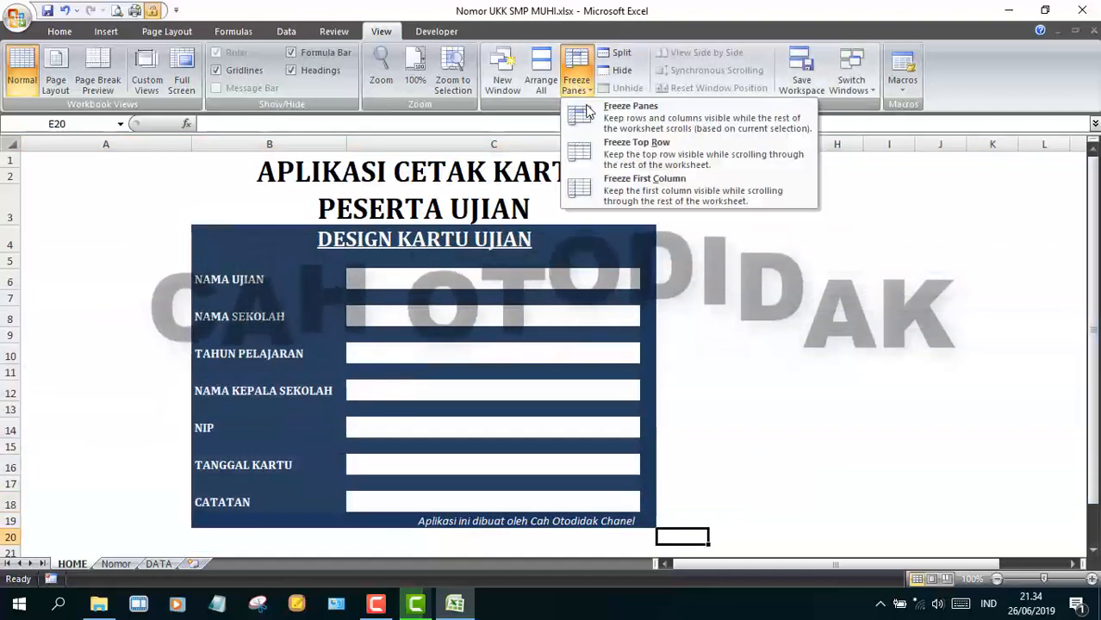
{"action": "left_click", "coordinate": [633, 110]}
{"action": "left_click", "coordinate": [785, 390]}
- Enter =if(HOME!C18="";"";HOME!$C$18) in the Nomor card's note cell to show CATATAN
{"action": "left_click", "coordinate": [115, 564]}
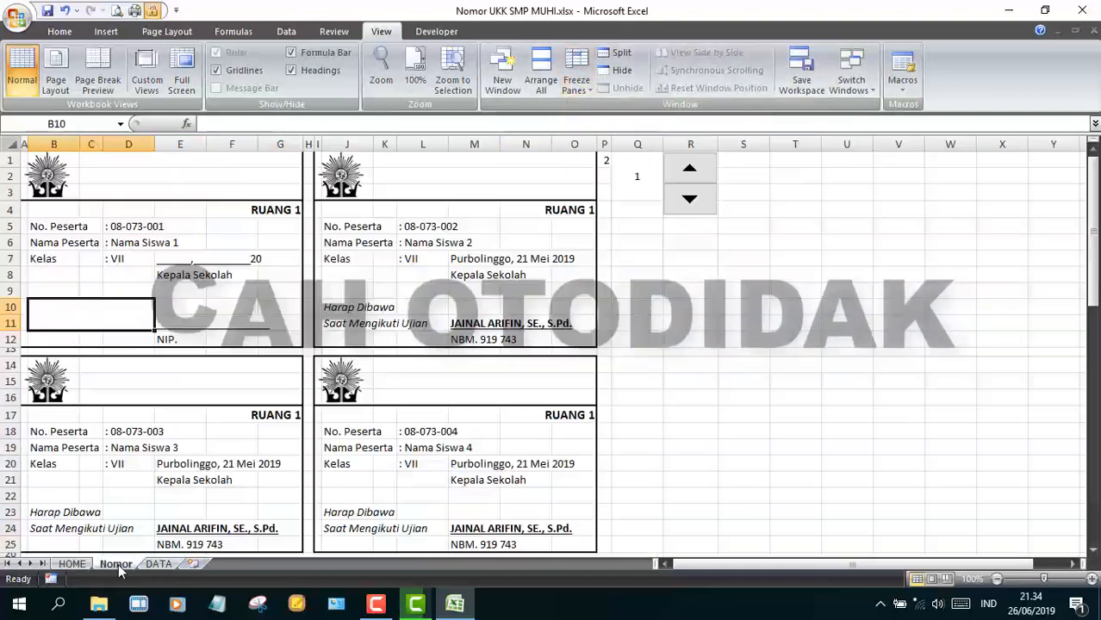
{"action": "type", "text": "=if("}
{"action": "left_click", "coordinate": [73, 563]}
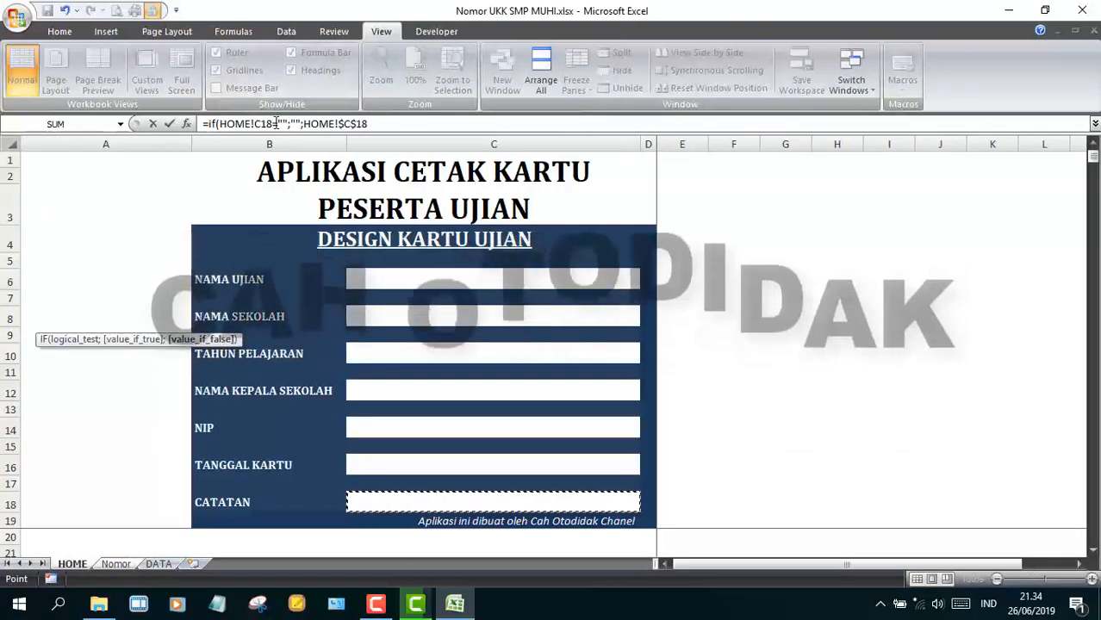
{"action": "key", "text": "Return"}
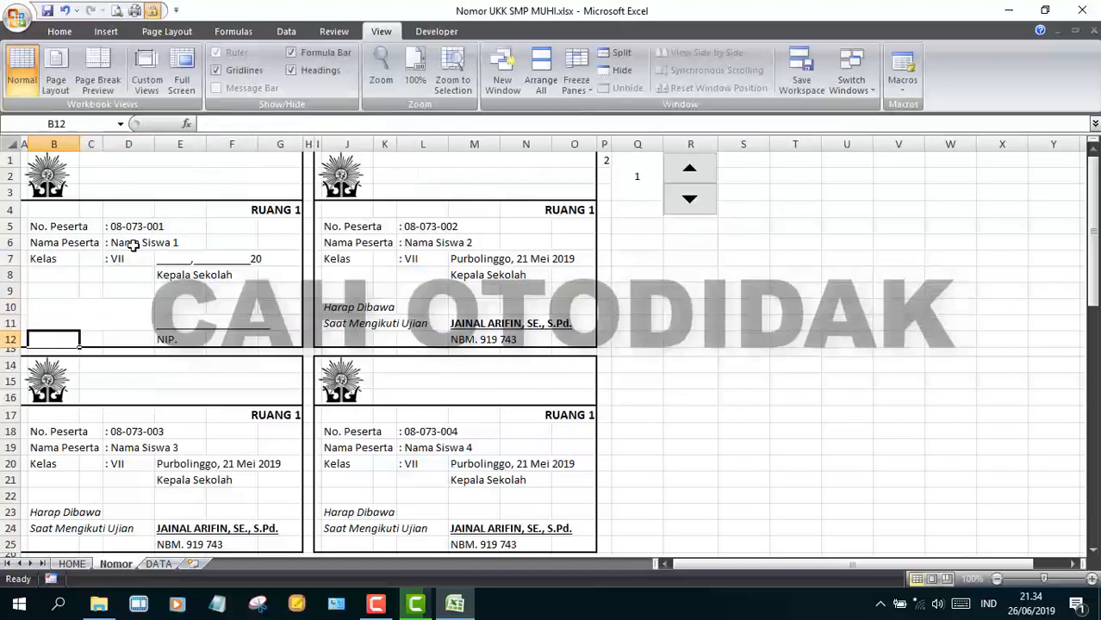
- Copy the first card block B4:G12 to J4, B17 and J17, undoing a misplaced paste at B18
{"action": "left_click_drag", "start_coordinate": [40, 213], "coordinate": [290, 328]}
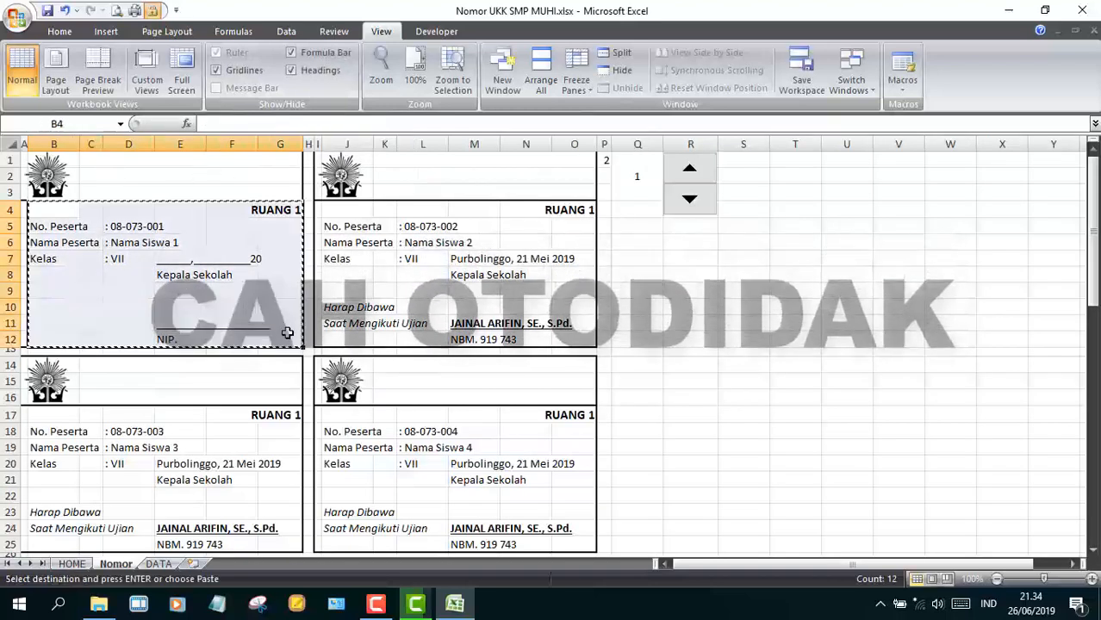
{"action": "left_click", "coordinate": [342, 211]}
{"action": "key", "text": "ctrl+v"}
{"action": "key", "text": "Down"}
{"action": "key", "text": "Down"}
{"action": "left_click", "coordinate": [53, 431]}
{"action": "key", "text": "ctrl+v"}
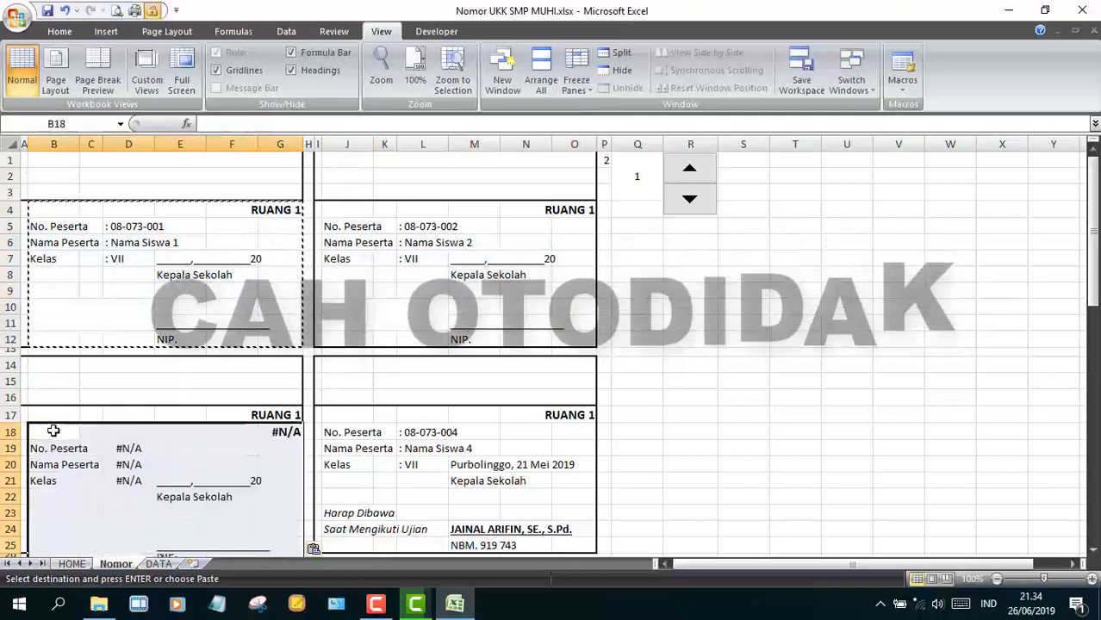
{"action": "key", "text": "ctrl+z"}
{"action": "left_click", "coordinate": [70, 414]}
{"action": "type", "text": "RUANG 1 No. Peserta\t: 08-073-003 Nama Peserta\t: Nama Siswa 3 Kelas\t: VII\t_____,__________20 Kepala Sekolah ______________________ NIP."}
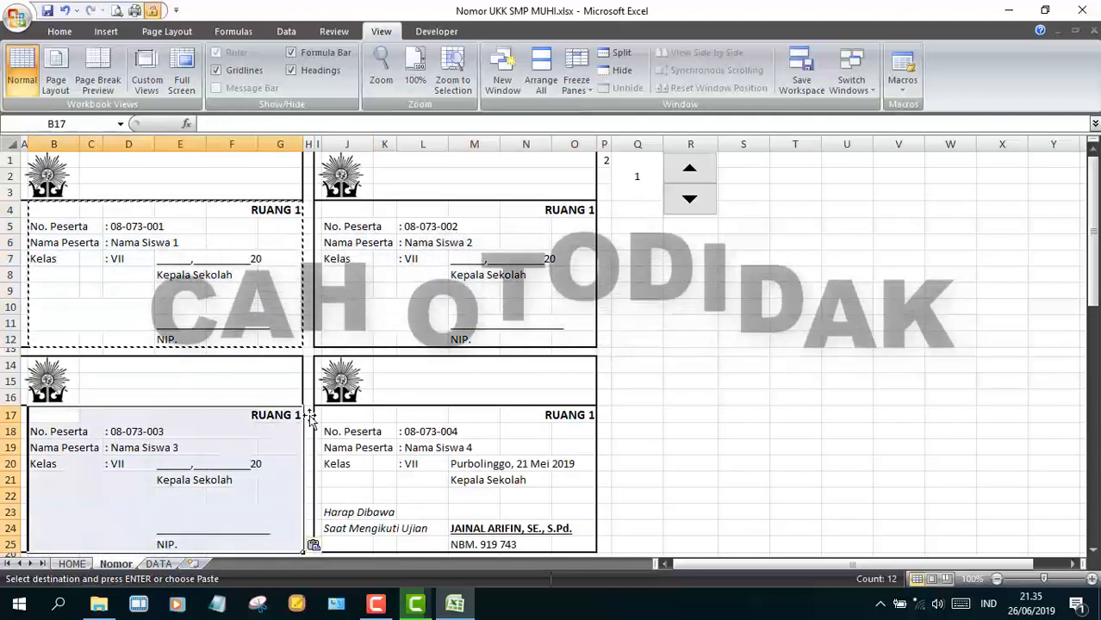
{"action": "left_click", "coordinate": [346, 403]}
{"action": "left_click", "coordinate": [348, 413]}
{"action": "type", "text": "RUANG 1 No. Peserta\t: 08-073-004 Nama Peserta\t: Nama Siswa 4 Kelas\t: VII\t_____,__________20 Kepala Sekolah ______________________ NIP."}
- Paste the card block at B30, J30, B43 and J43
{"action": "scroll", "coordinate": [348, 413], "scroll_direction": "down", "scroll_amount": 3}
{"action": "left_click", "coordinate": [76, 472]}
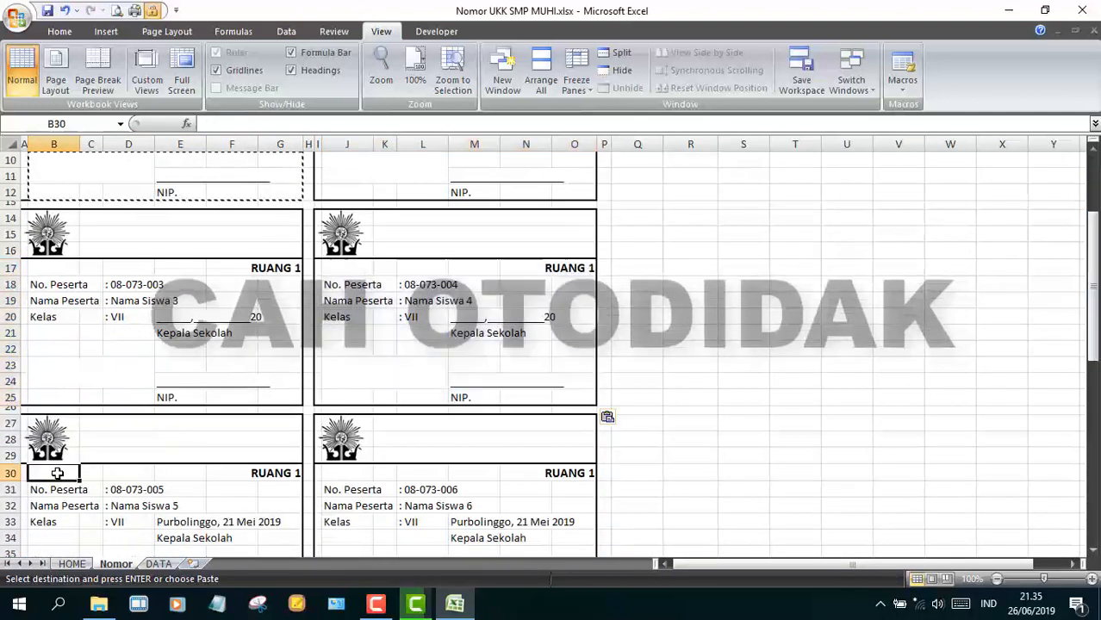
{"action": "key", "text": "ctrl+v"}
{"action": "left_click", "coordinate": [334, 473]}
{"action": "key", "text": "ctrl+v"}
{"action": "scroll", "coordinate": [334, 473], "scroll_direction": "down", "scroll_amount": 4}
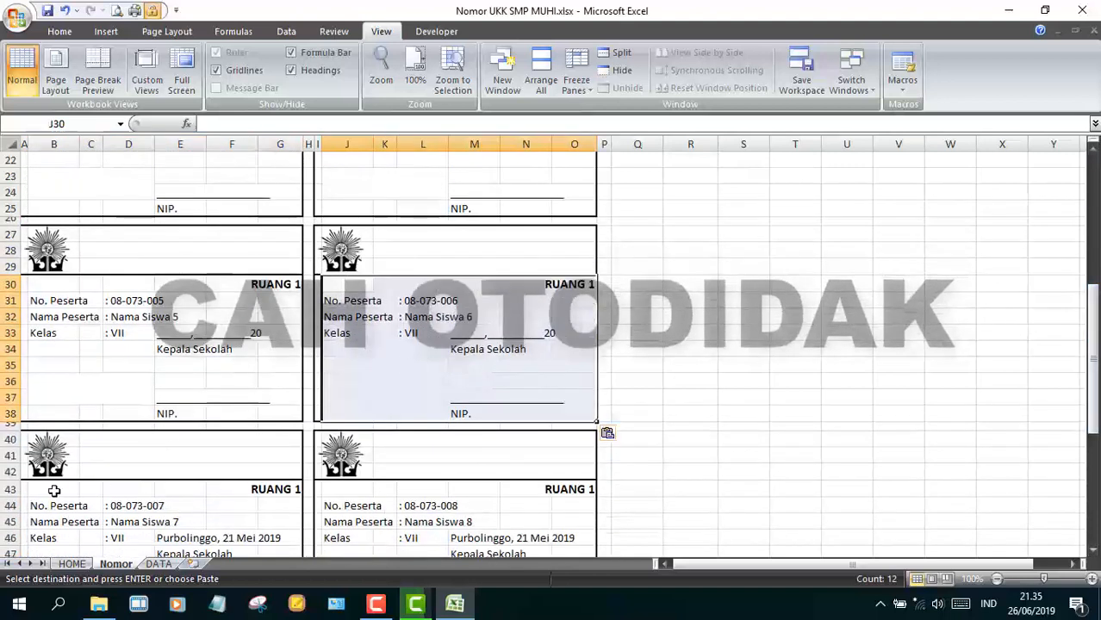
{"action": "left_click", "coordinate": [81, 488]}
{"action": "key", "text": "ctrl+v"}
{"action": "left_click", "coordinate": [362, 489]}
{"action": "key", "text": "ctrl+v"}
- Paste the card block at B56 and J56, then return to the HOME sheet
{"action": "scroll", "coordinate": [362, 489], "scroll_direction": "down", "scroll_amount": 5}
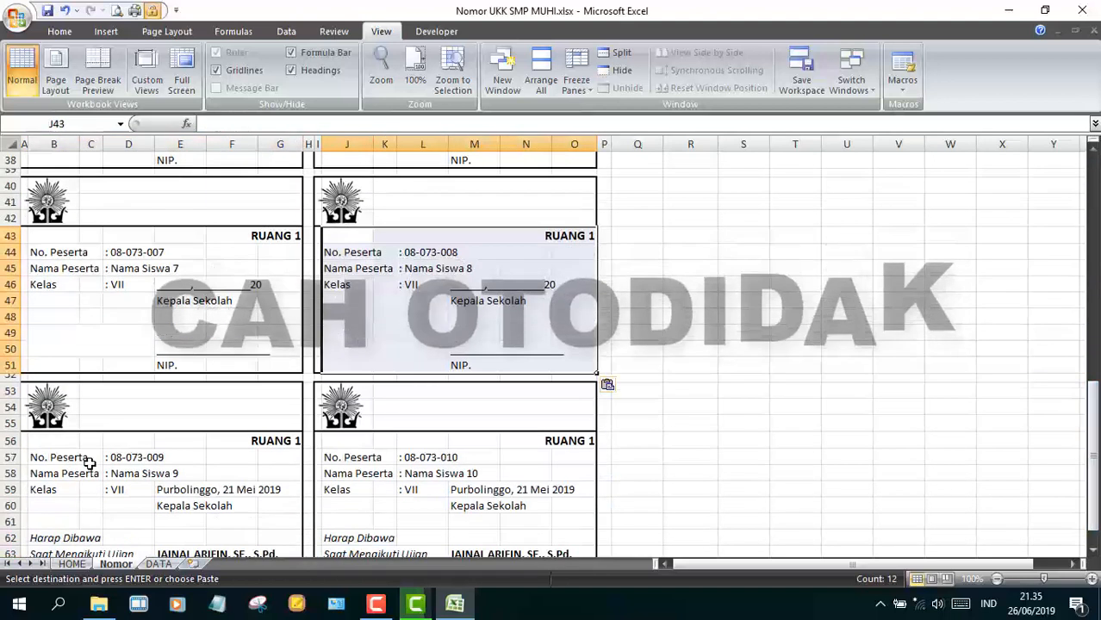
{"action": "left_click", "coordinate": [71, 440]}
{"action": "key", "text": "ctrl+v"}
{"action": "left_click", "coordinate": [347, 439]}
{"action": "key", "text": "ctrl+v"}
{"action": "scroll", "coordinate": [868, 432], "scroll_direction": "down", "scroll_amount": 1}
{"action": "left_click_drag", "start_coordinate": [1093, 414], "coordinate": [1087, 207]}
{"action": "left_click", "coordinate": [73, 563]}
{"action": "left_click", "coordinate": [718, 408]}
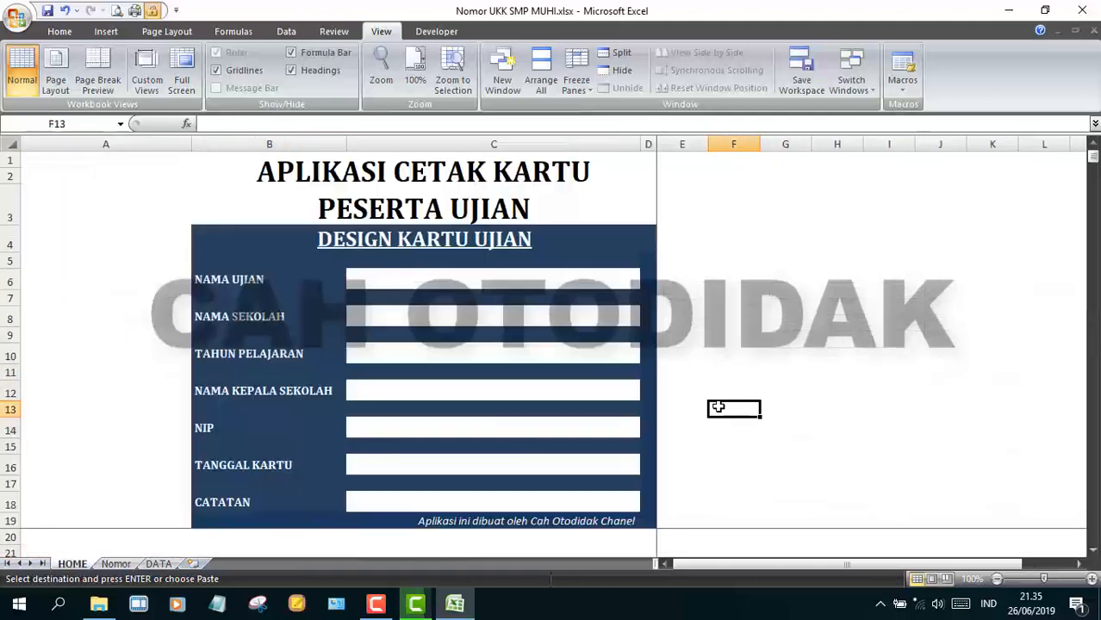
- Save, then enter UJIAN KENAIKAN KELAS, SMP MUHAMMADIYAH 1 PURBOLINGGO and 2018/2019 in the form
{"action": "key", "text": "ctrl+s"}
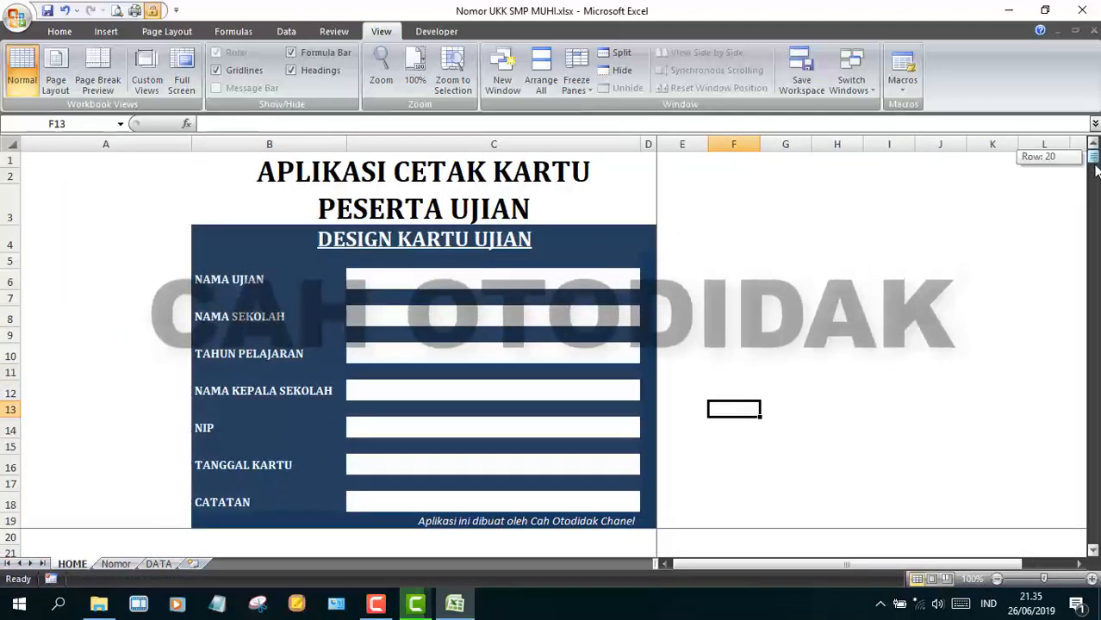
{"action": "left_click", "coordinate": [486, 280]}
{"action": "type", "text": "UJ"}
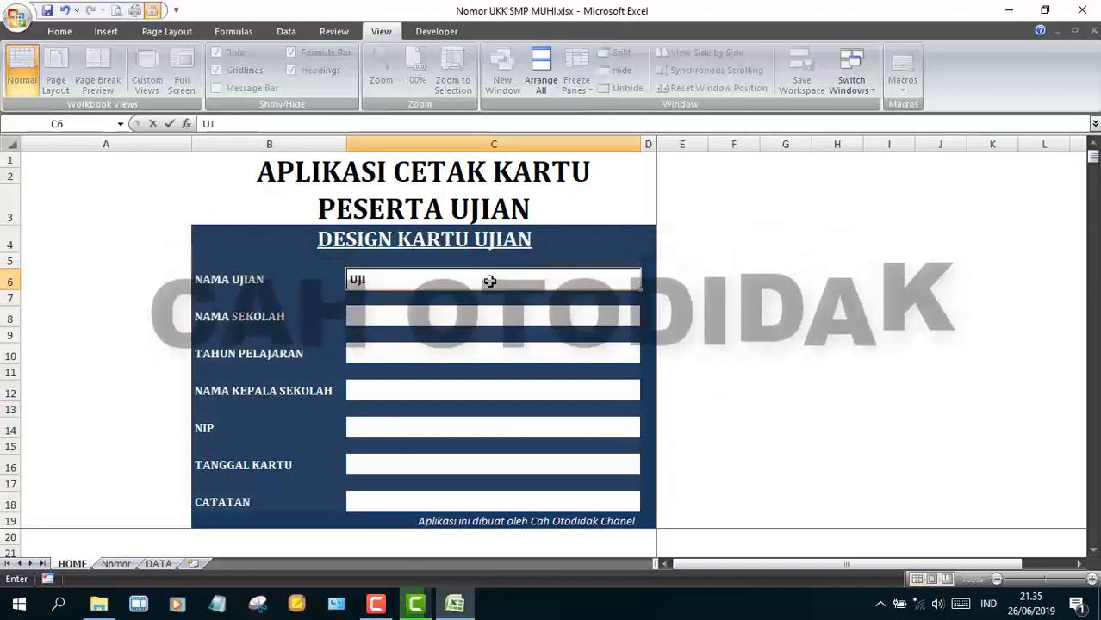
{"action": "type", "text": "IAN KENAIKAN KELAS"}
{"action": "key", "text": "Return"}
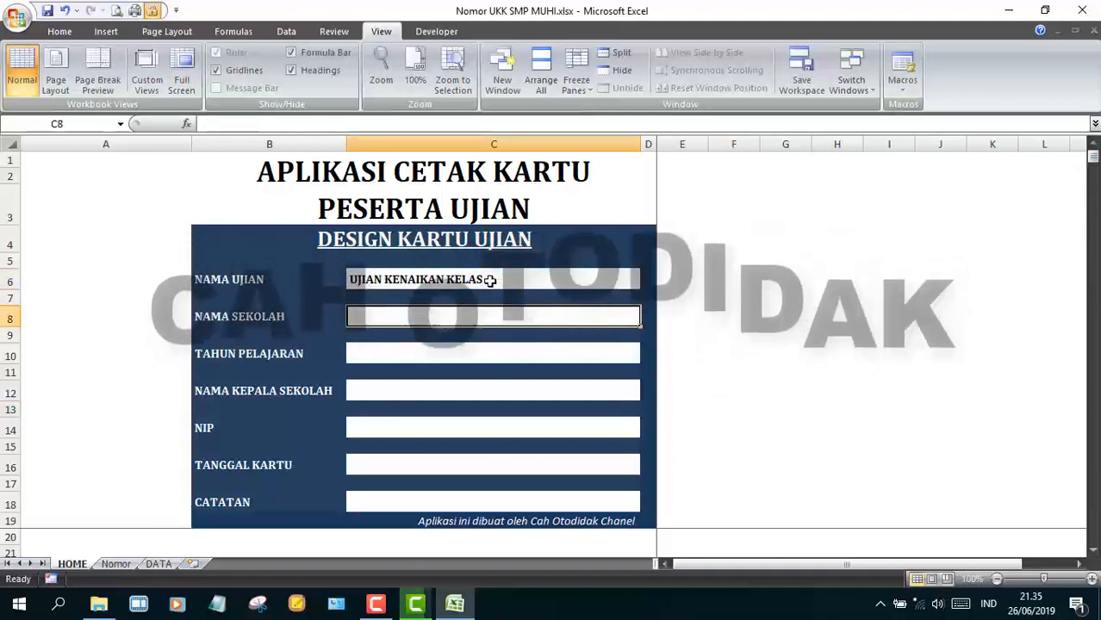
{"action": "type", "text": "SMP MUHAMMADIYAH 1 PU"}
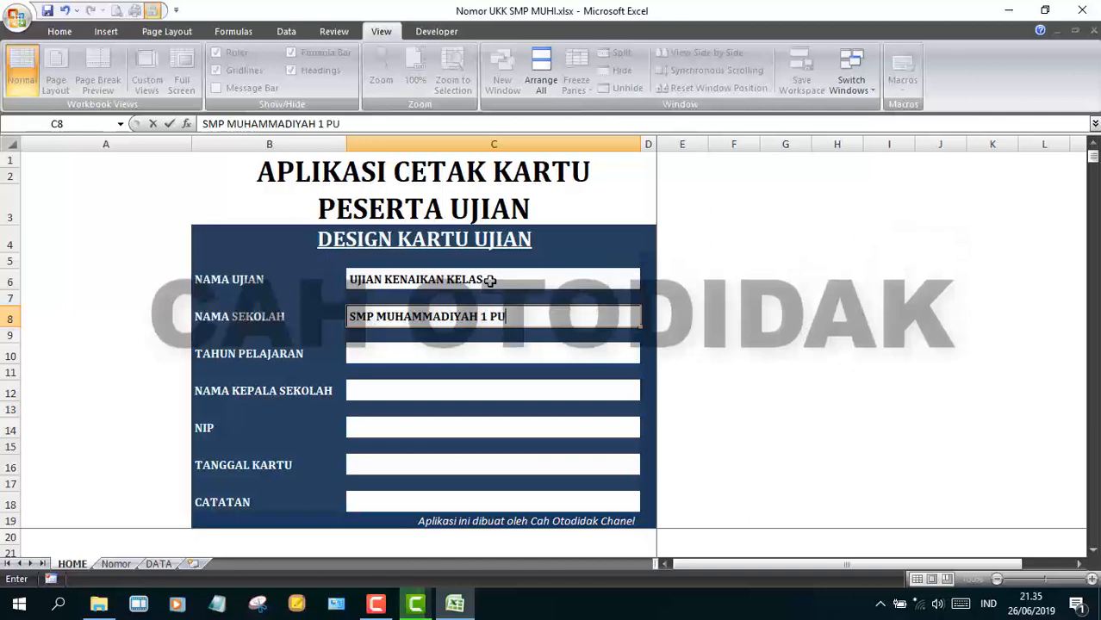
{"action": "type", "text": "RBOLINGGO"}
{"action": "key", "text": "Return"}
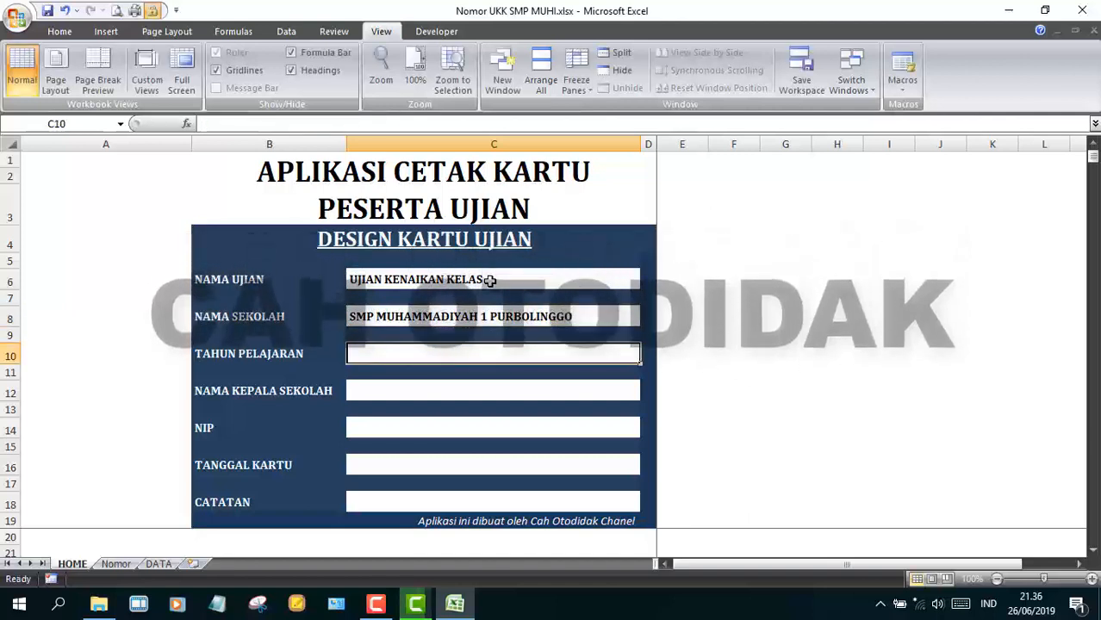
{"action": "type", "text": "2018/2019"}
{"action": "key", "text": "Return"}
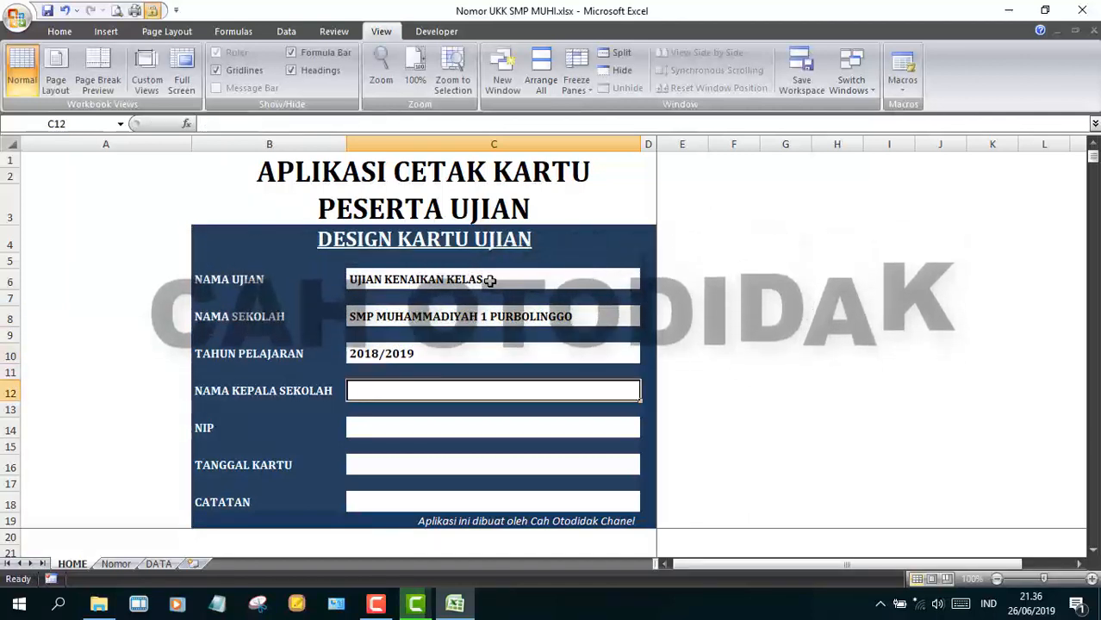
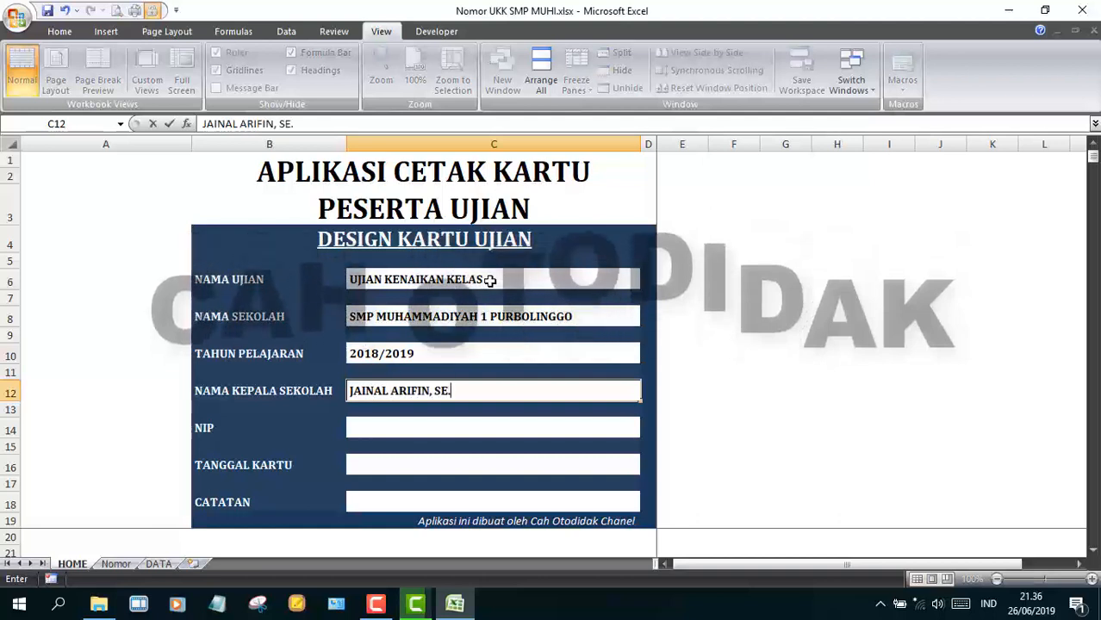
- Enter the principal's name, date 'Purbolinggo, 21 Mei 2019' and the card note, then view Nomor
{"action": "key", "text": "Return"}
{"action": "key", "text": "Return"}
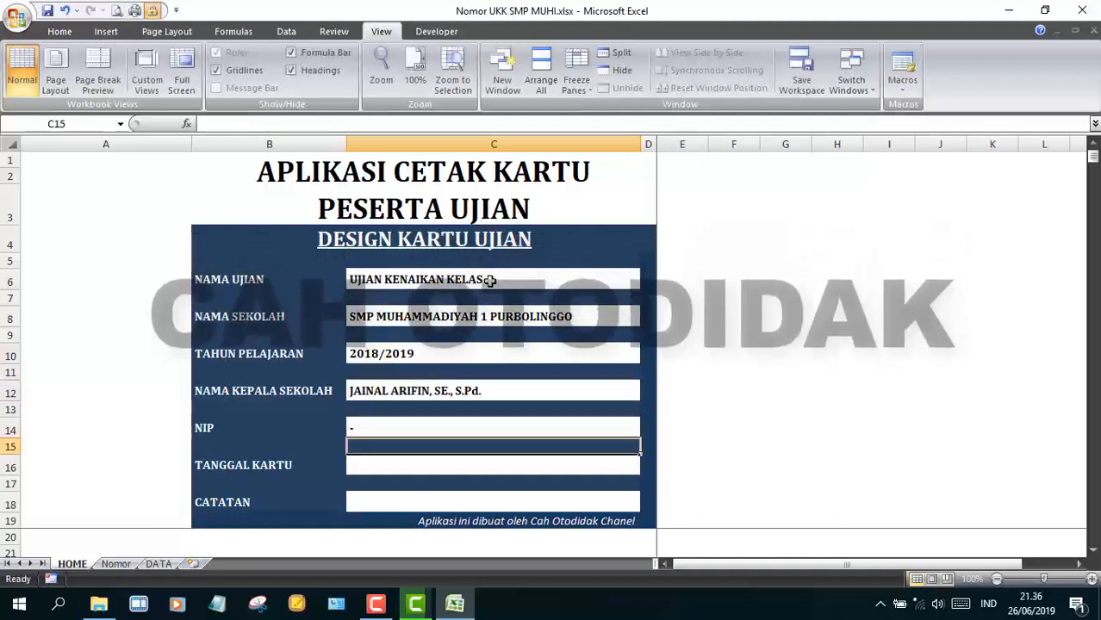
{"action": "type", "text": "Purbolinggo, 21 Mei 2019"}
{"action": "key", "text": "Return"}
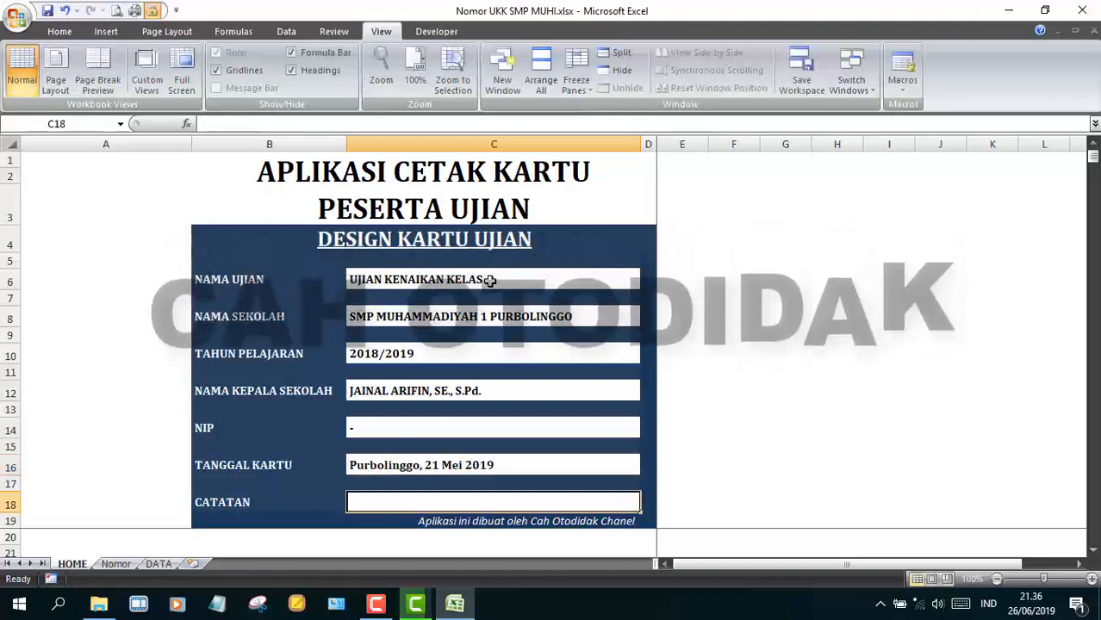
{"action": "type", "text": "Harap Dibawa Saat Mengikuti Ujian"}
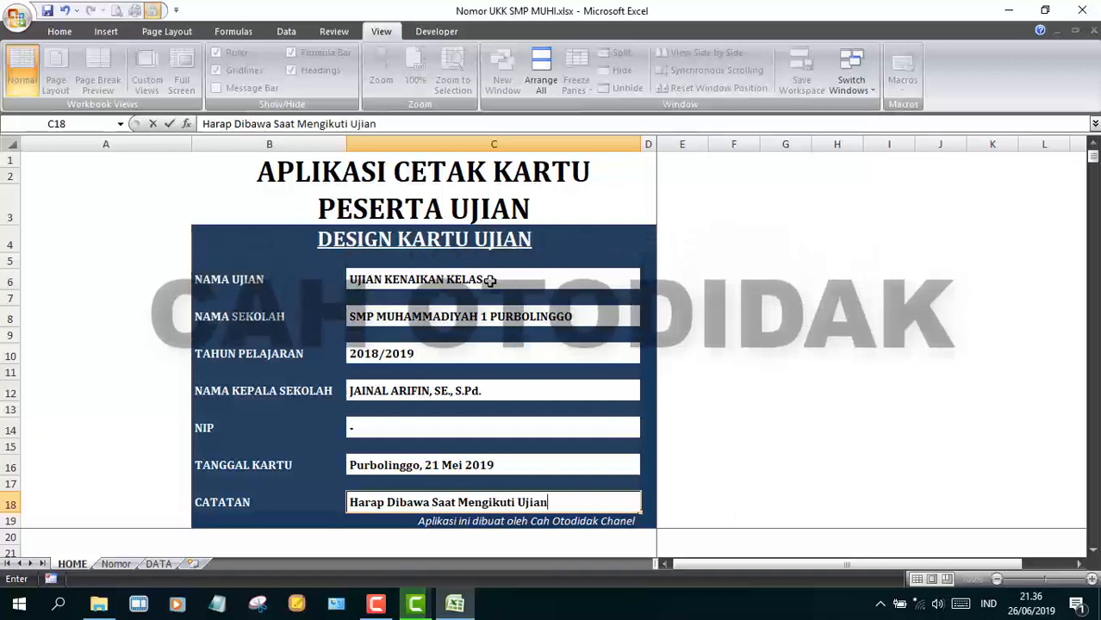
{"action": "key", "text": "Return"}
{"action": "left_click", "coordinate": [116, 564]}
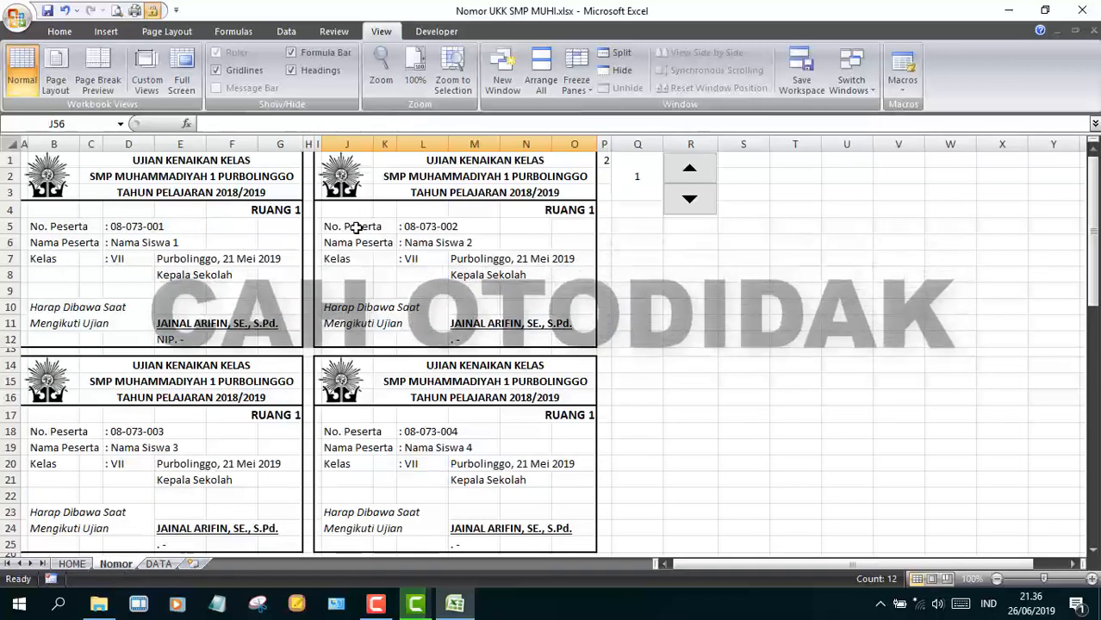
- Hide the unused columns S through XFD on the Nomor sheet
{"action": "left_click", "coordinate": [689, 198]}
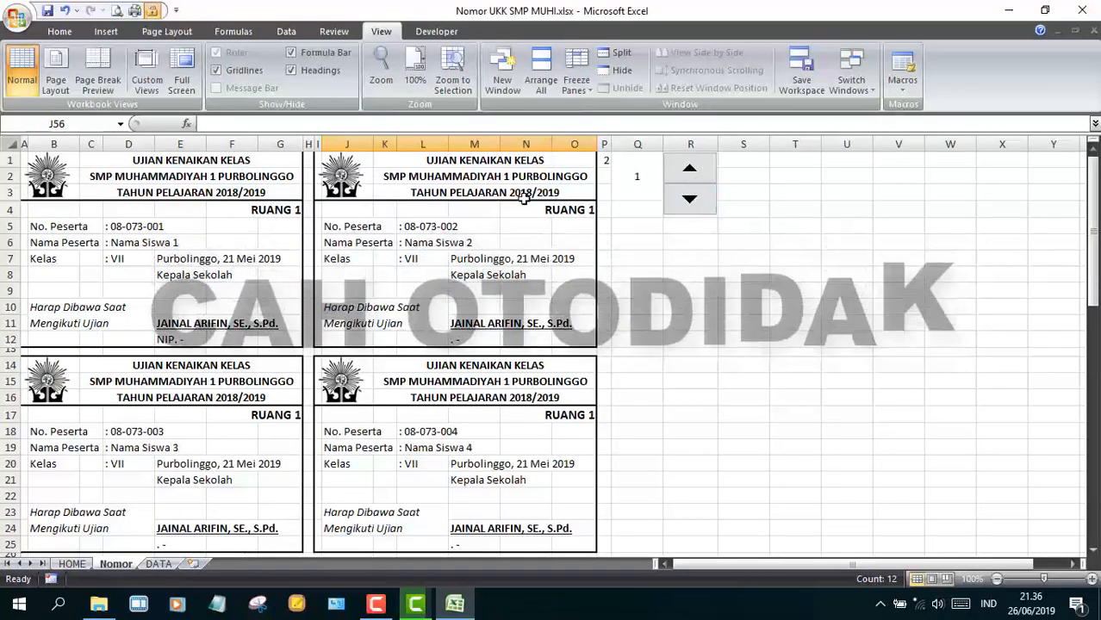
{"action": "left_click_drag", "start_coordinate": [1096, 173], "coordinate": [1042, 138]}
{"action": "left_click", "coordinate": [743, 140]}
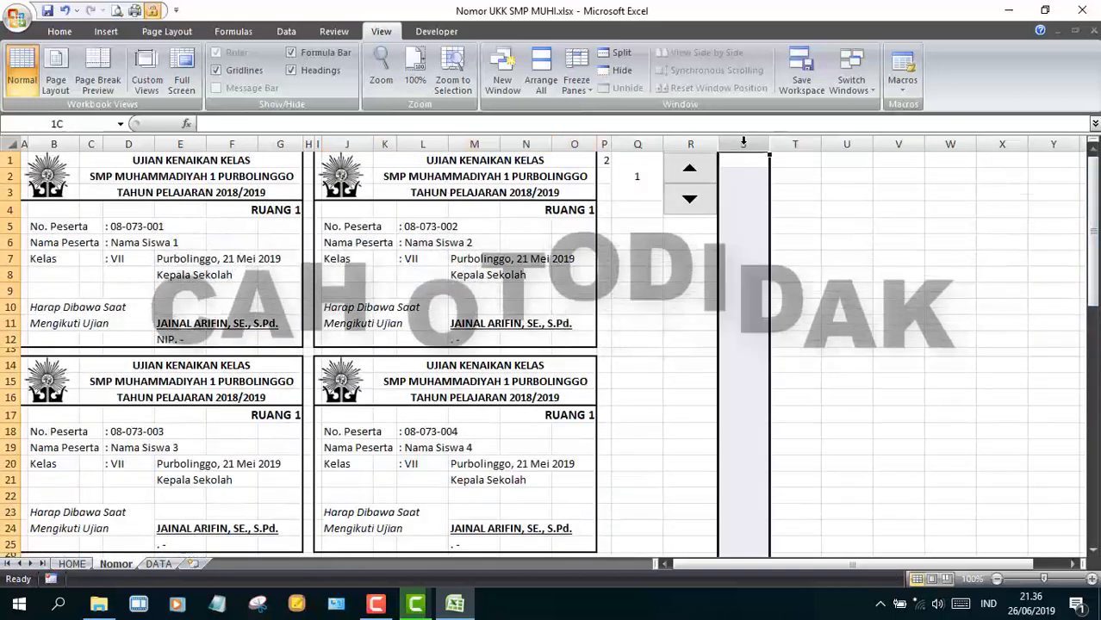
{"action": "key", "text": "ctrl+shift+Right"}
{"action": "right_click", "coordinate": [752, 140]}
{"action": "left_click", "coordinate": [831, 317]}
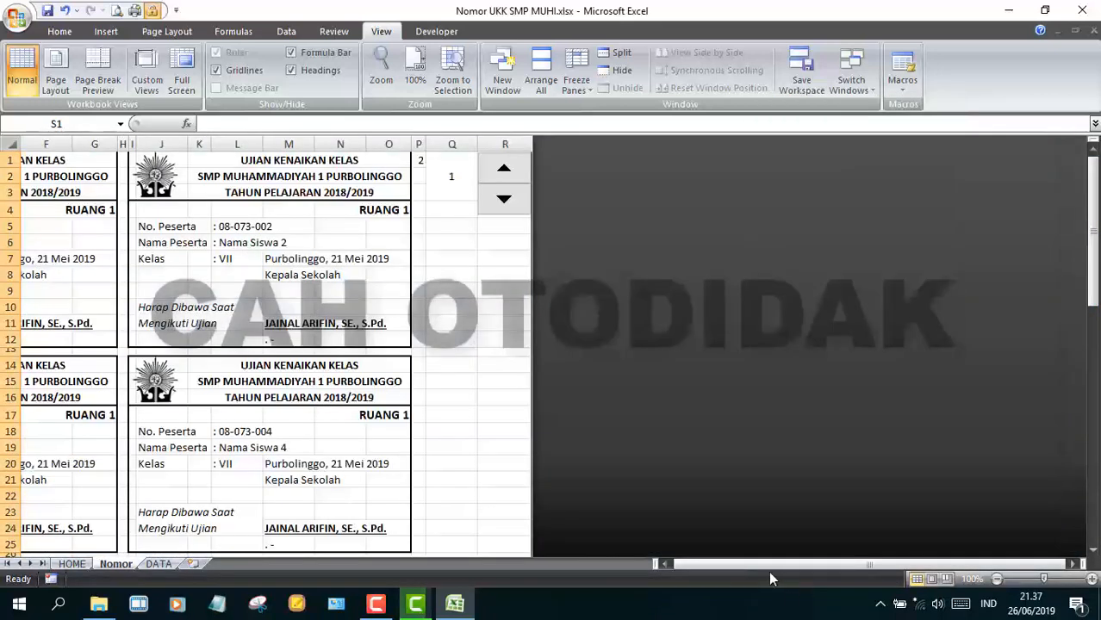
{"action": "left_click", "coordinate": [769, 564]}
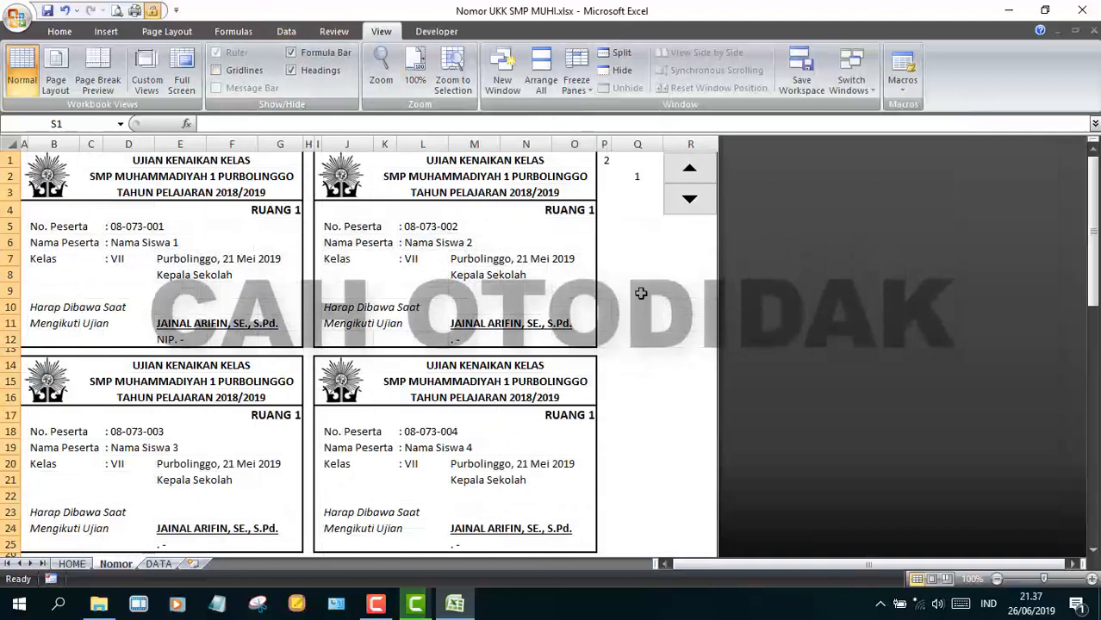
{"action": "left_click_drag", "start_coordinate": [1094, 249], "coordinate": [1081, 238]}
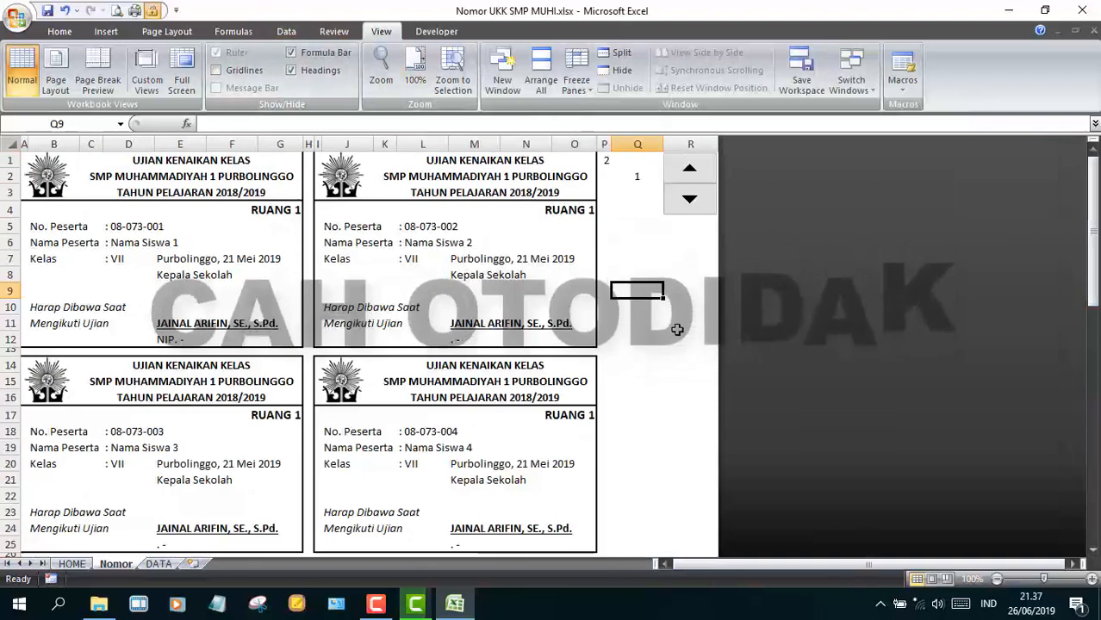
- Protect the Nomor sheet and check that a card cell rejects editing
{"action": "left_click", "coordinate": [78, 33]}
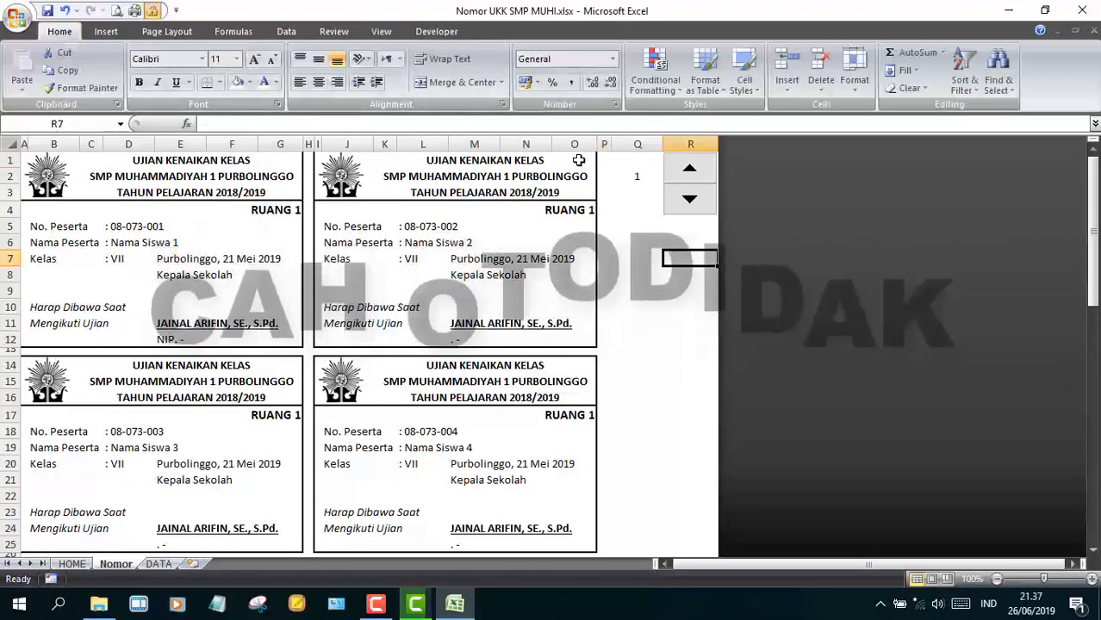
{"action": "left_click", "coordinate": [578, 160]}
{"action": "left_click", "coordinate": [638, 210]}
{"action": "right_click", "coordinate": [127, 564]}
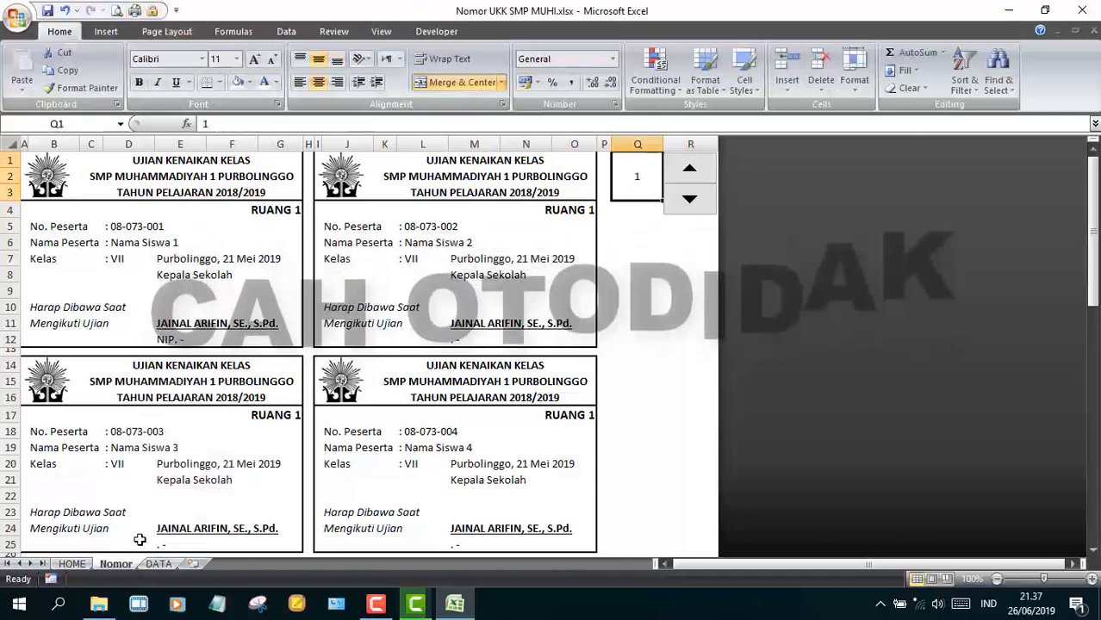
{"action": "right_click", "coordinate": [127, 564]}
{"action": "left_click", "coordinate": [185, 480]}
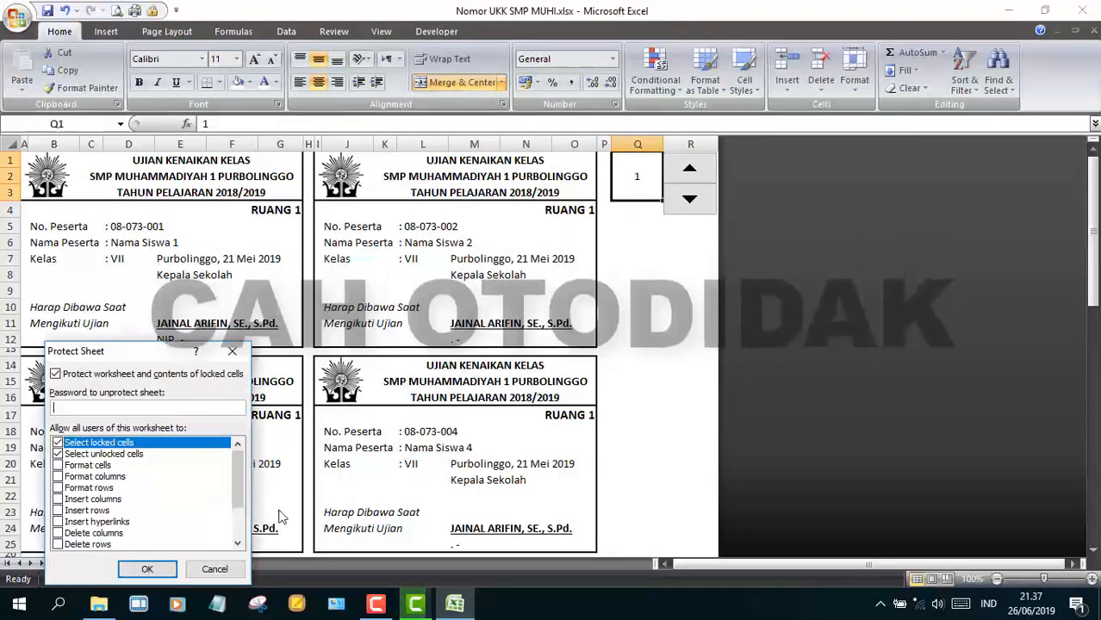
{"action": "left_click", "coordinate": [148, 569]}
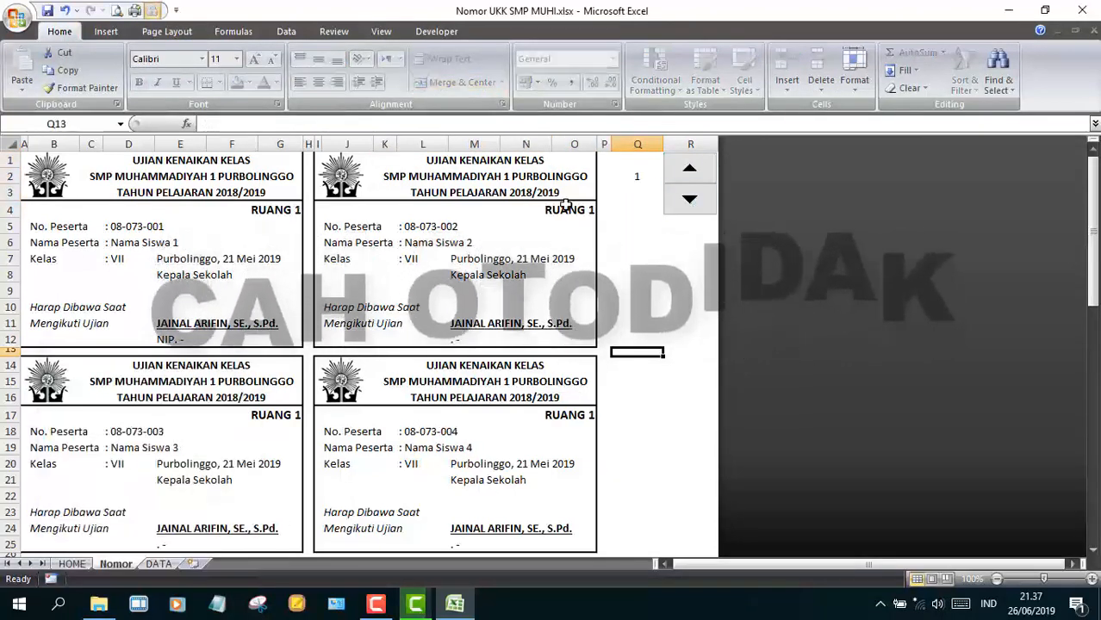
{"action": "double_click", "coordinate": [418, 192]}
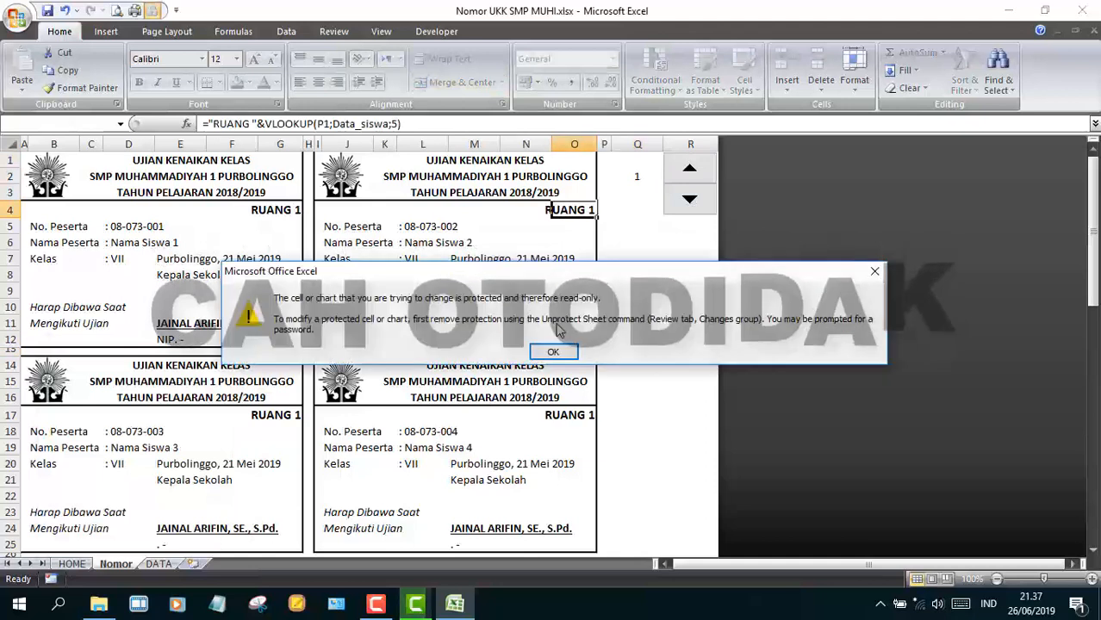
{"action": "key", "text": "Return"}
{"action": "double_click", "coordinate": [418, 191]}
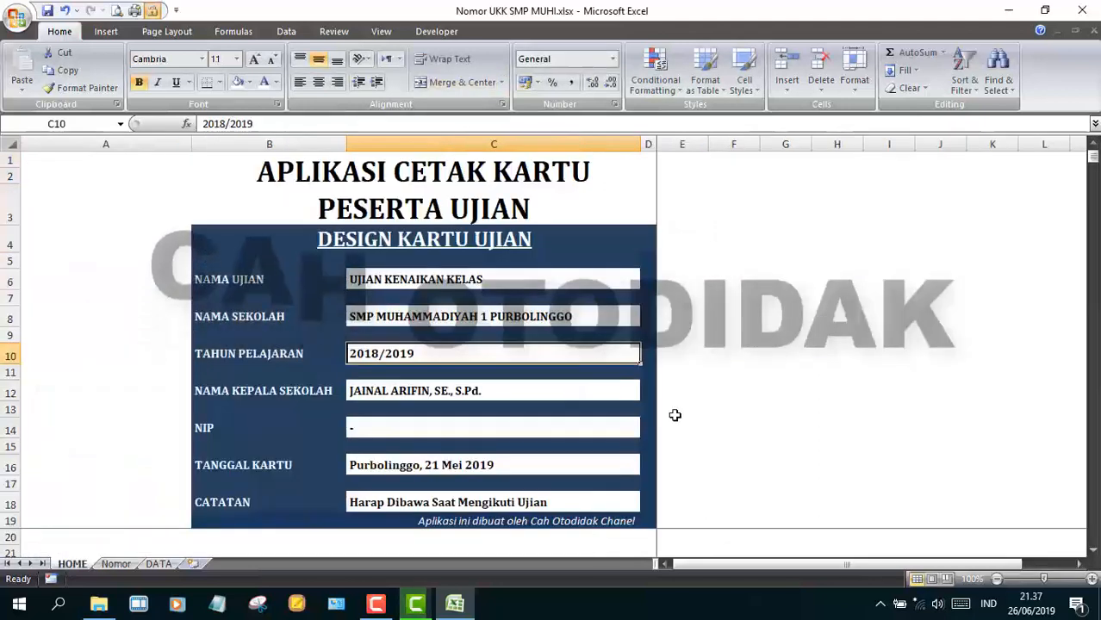
- Unlock the HOME form's input cells, including date and note, and protect the HOME sheet
{"action": "left_click", "coordinate": [733, 425]}
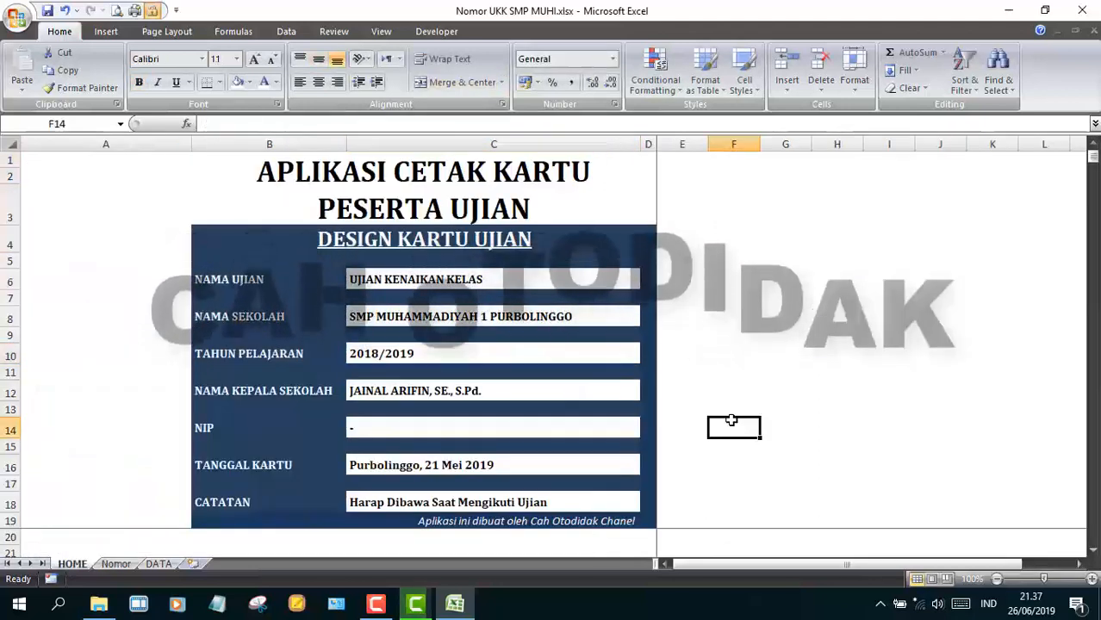
{"action": "left_click", "coordinate": [560, 280]}
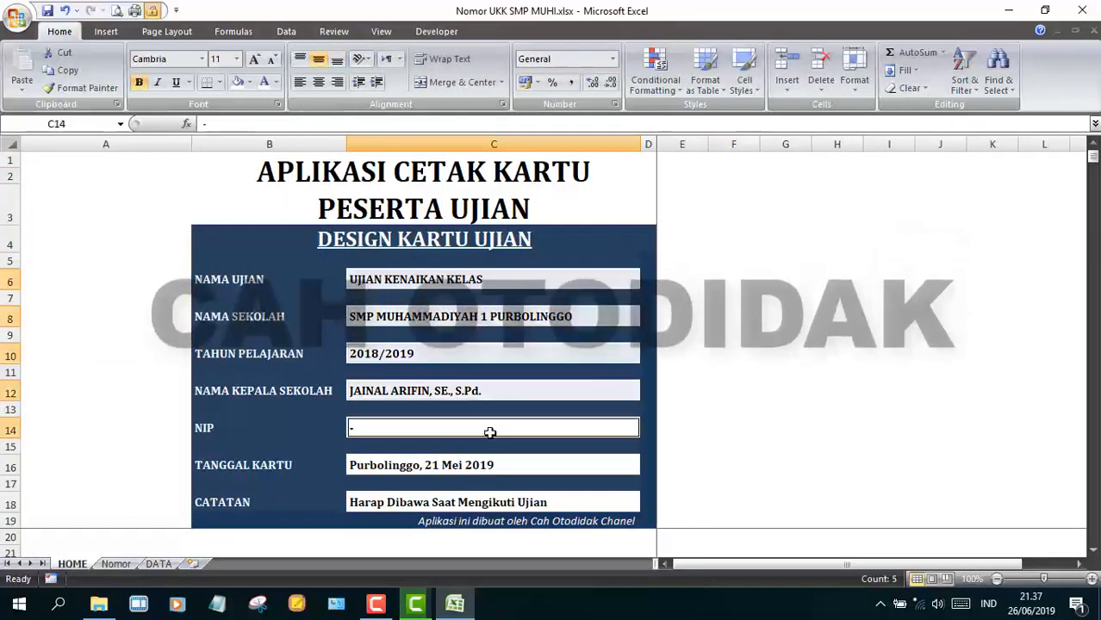
{"action": "left_click", "coordinate": [484, 466], "text": "ctrl"}
{"action": "left_click", "coordinate": [468, 500], "text": "ctrl"}
{"action": "left_click", "coordinate": [153, 12]}
{"action": "left_click", "coordinate": [141, 478]}
{"action": "key", "text": "Return"}
{"action": "left_click", "coordinate": [785, 390]}
{"action": "left_click", "coordinate": [726, 172]}
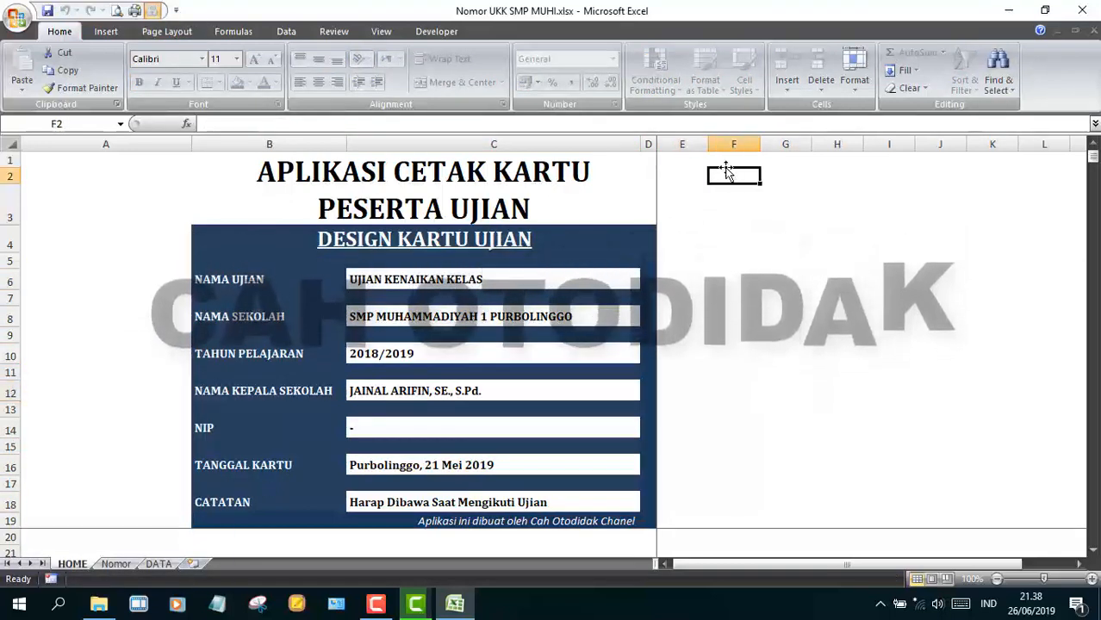
- Unprotect HOME and draw a red-styled rectangle over cells E2 to G3
{"action": "left_click", "coordinate": [106, 31]}
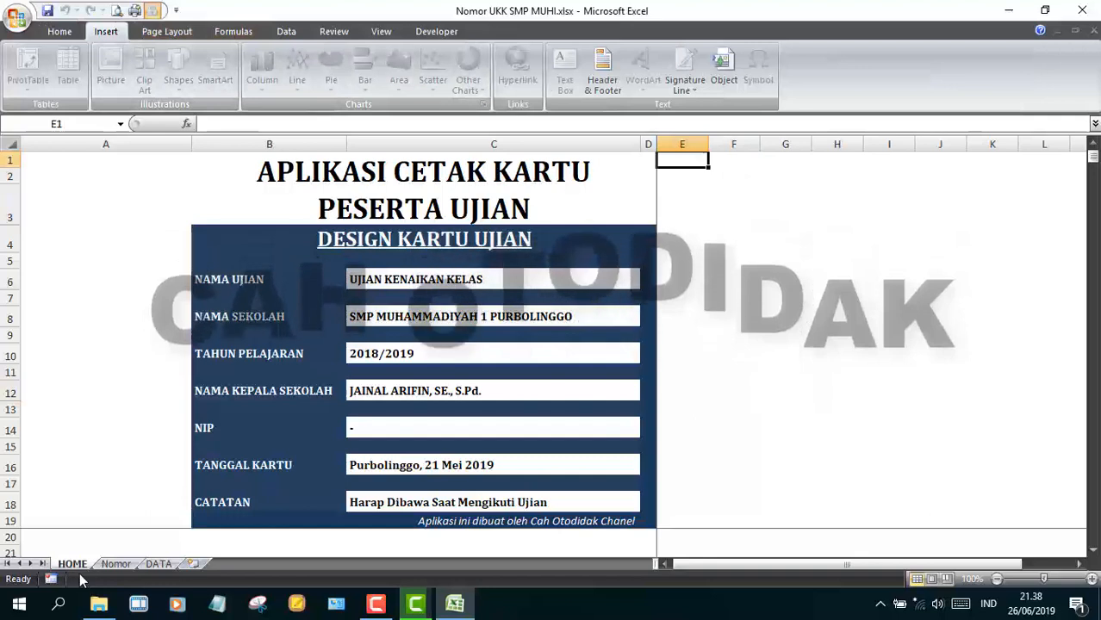
{"action": "right_click", "coordinate": [78, 563]}
{"action": "left_click", "coordinate": [129, 479]}
{"action": "left_click", "coordinate": [785, 261]}
{"action": "left_click", "coordinate": [178, 69]}
{"action": "left_click", "coordinate": [175, 200]}
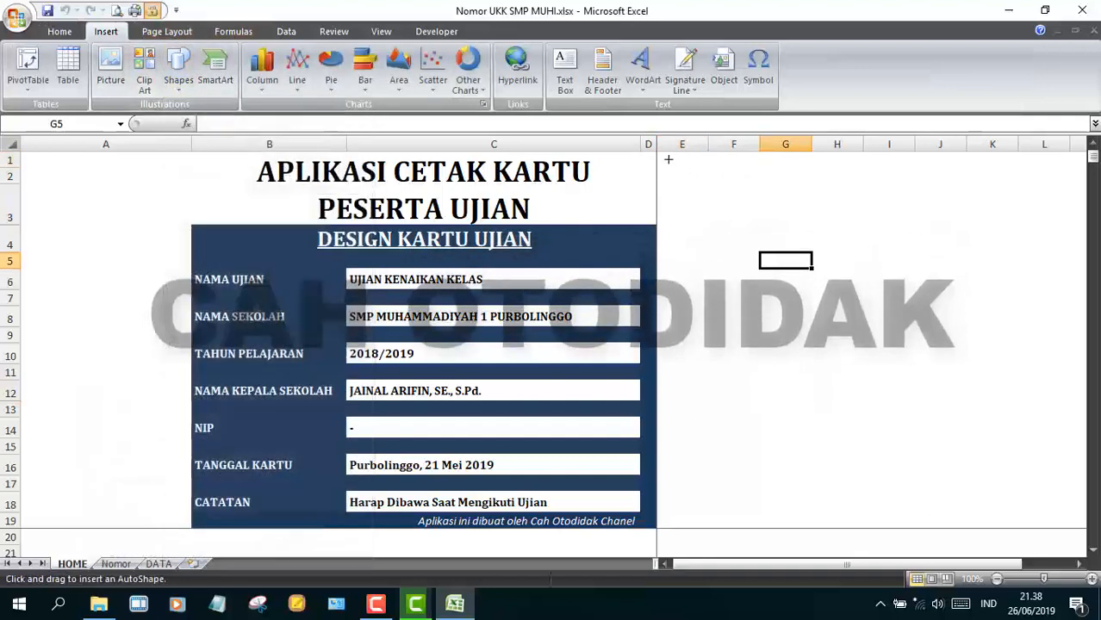
{"action": "left_click_drag", "start_coordinate": [659, 155], "coordinate": [784, 217]}
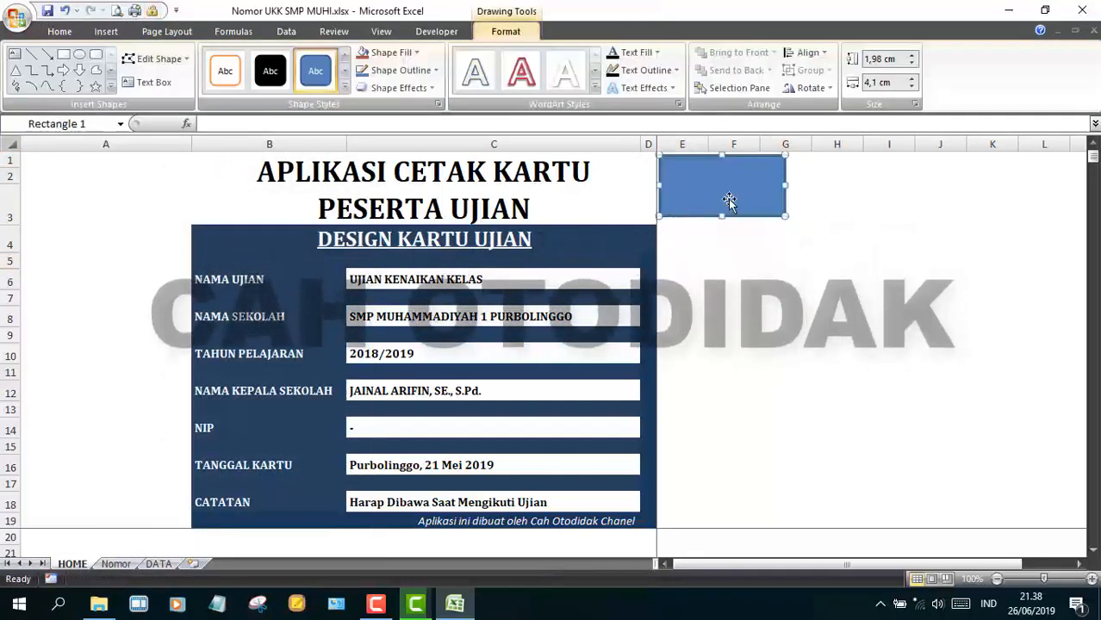
{"action": "left_click", "coordinate": [345, 88]}
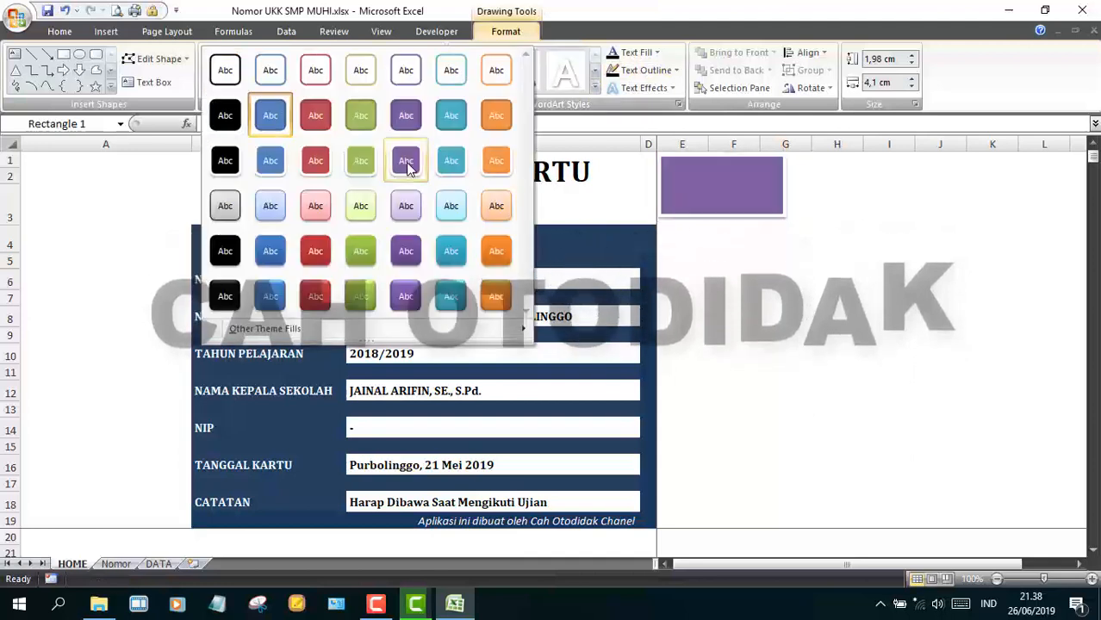
{"action": "left_click", "coordinate": [316, 115]}
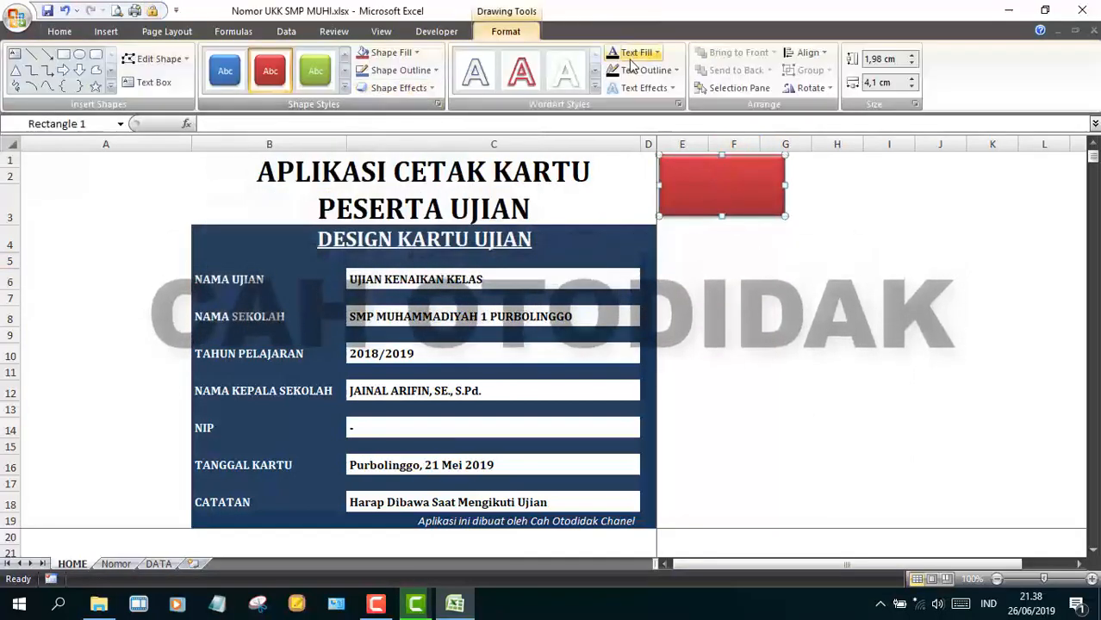
- Label the rectangle 'INPUT DATA' and size it to 1,27 cm high by 3,65 cm wide
{"action": "left_click", "coordinate": [631, 57]}
{"action": "left_click", "coordinate": [746, 185]}
{"action": "right_click", "coordinate": [746, 185]}
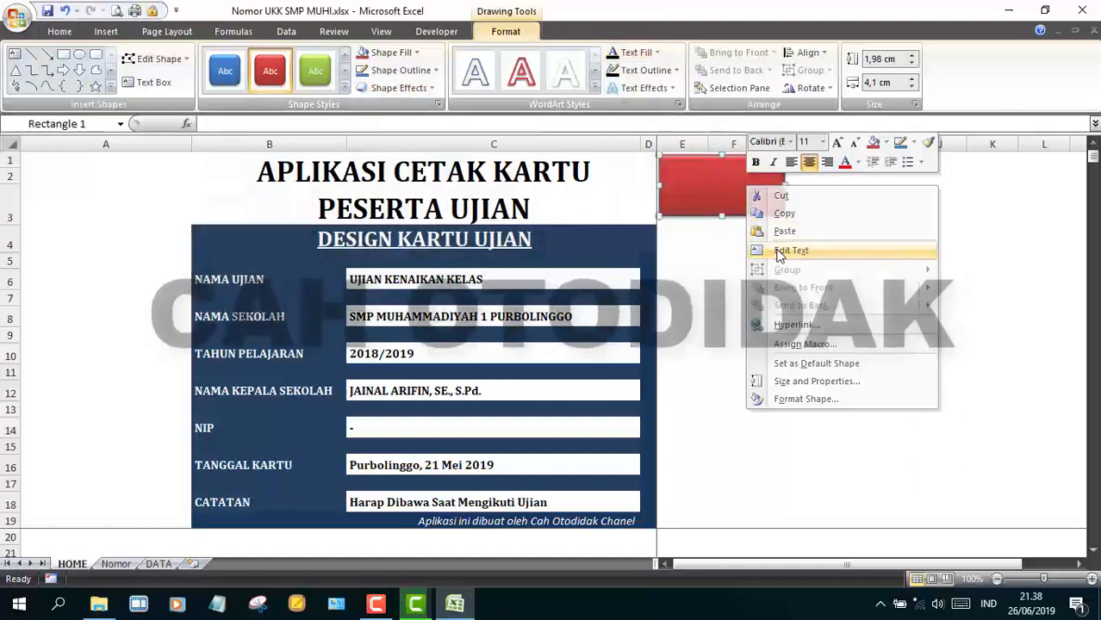
{"action": "left_click", "coordinate": [779, 251]}
{"action": "type", "text": "INPUT DATA"}
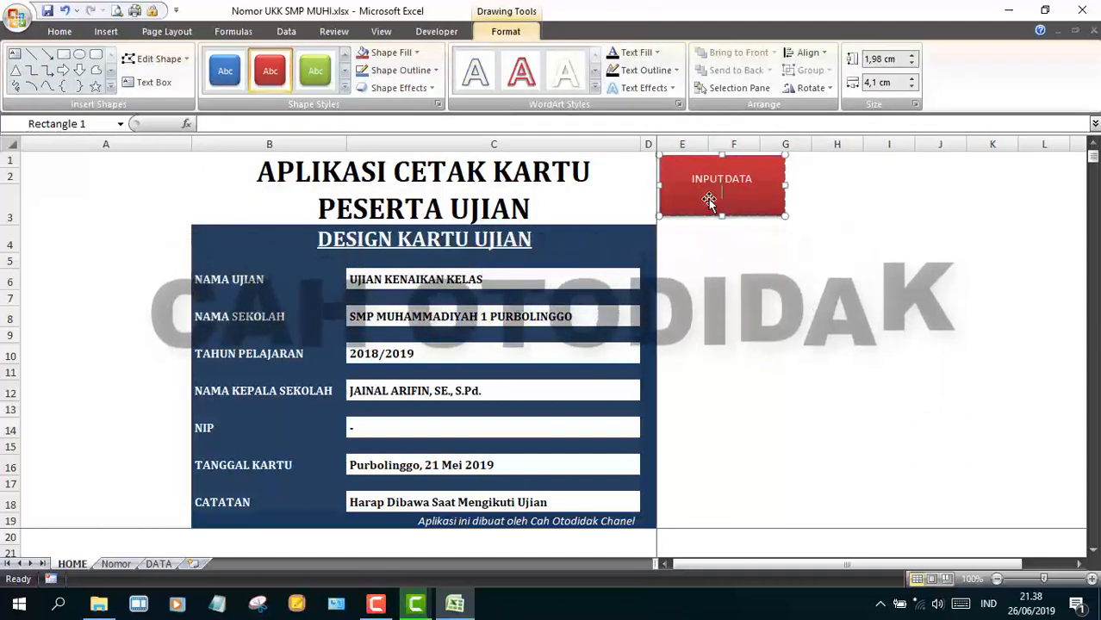
{"action": "key", "text": "BackSpace"}
{"action": "left_click_drag", "start_coordinate": [722, 216], "coordinate": [721, 194]}
{"action": "left_click_drag", "start_coordinate": [785, 175], "coordinate": [672, 218]}
- Duplicate the button, relabel the copy 'CETAK KARTU' and give it a green style
{"action": "key", "text": "ctrl+d"}
{"action": "type", "text": "CETAK KARTU"}
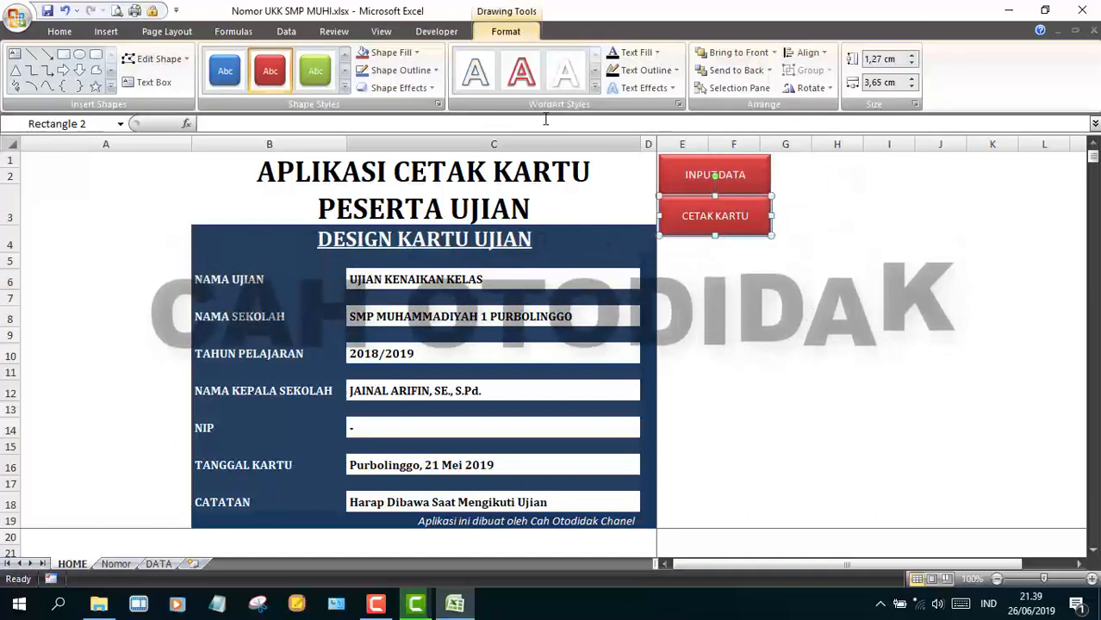
{"action": "left_click", "coordinate": [317, 73]}
{"action": "left_click", "coordinate": [817, 315]}
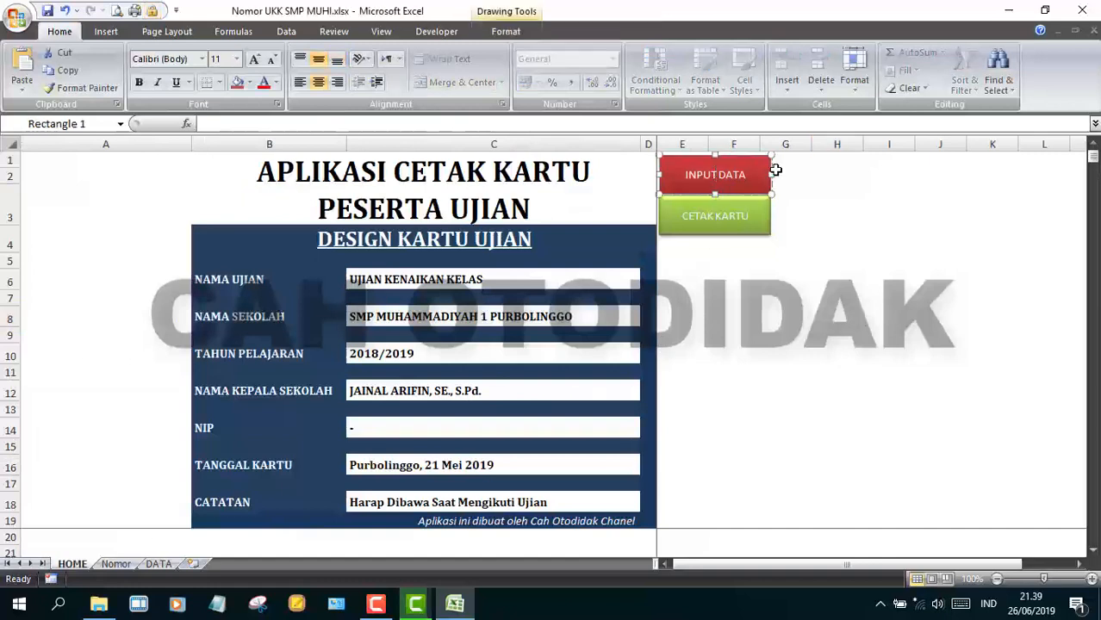
- Hyperlink the INPUT DATA button to the DATA sheet and test the link
{"action": "right_click", "coordinate": [754, 178]}
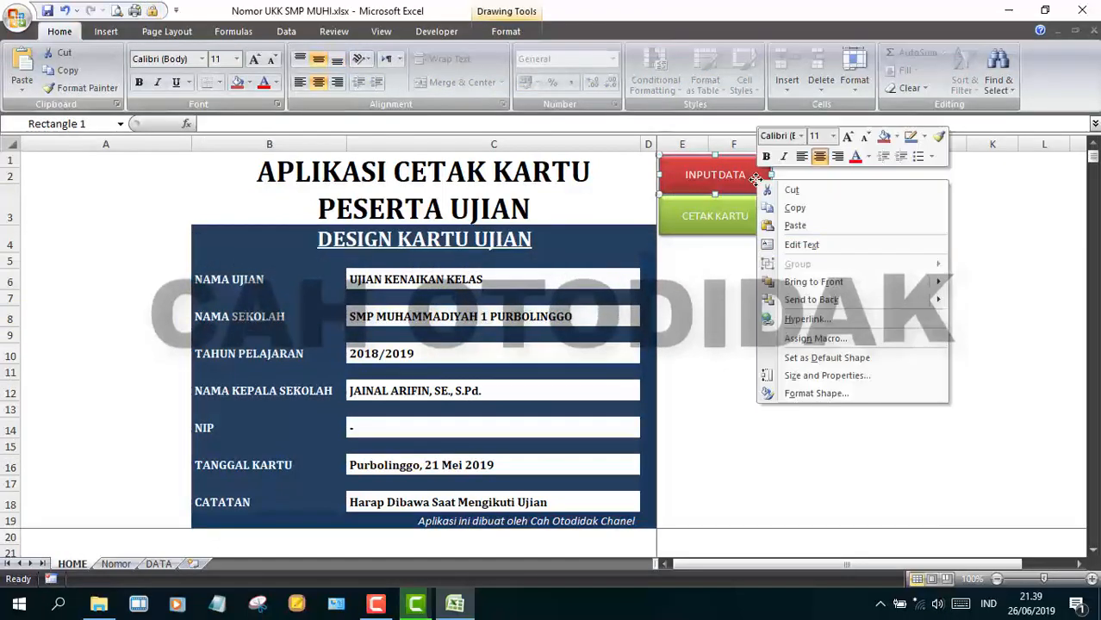
{"action": "left_click", "coordinate": [805, 319]}
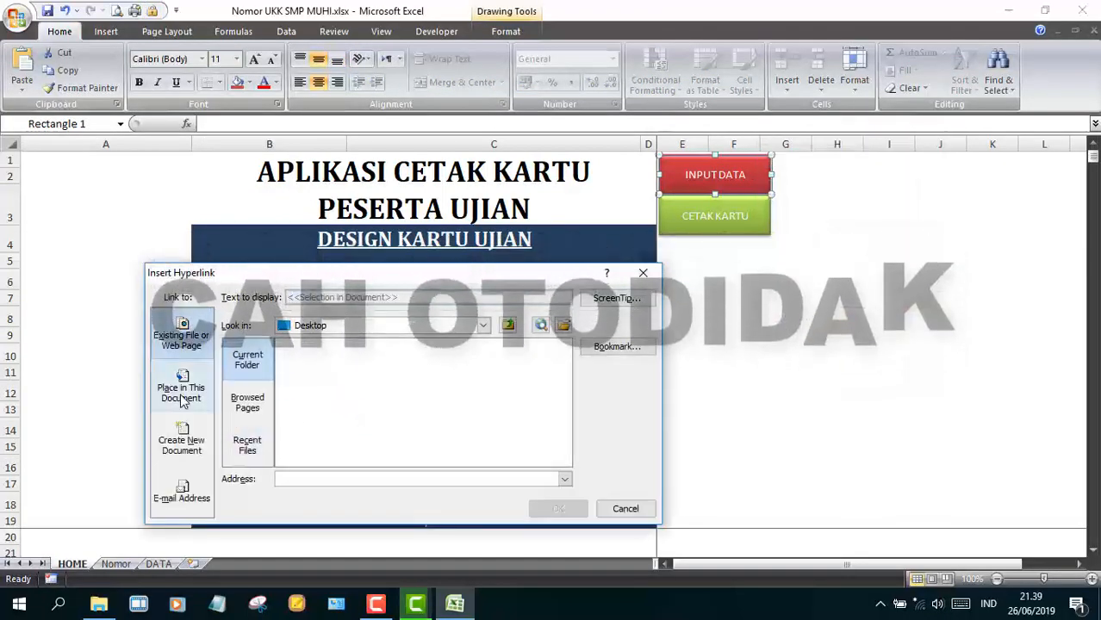
{"action": "left_click", "coordinate": [182, 394]}
{"action": "left_click", "coordinate": [558, 508]}
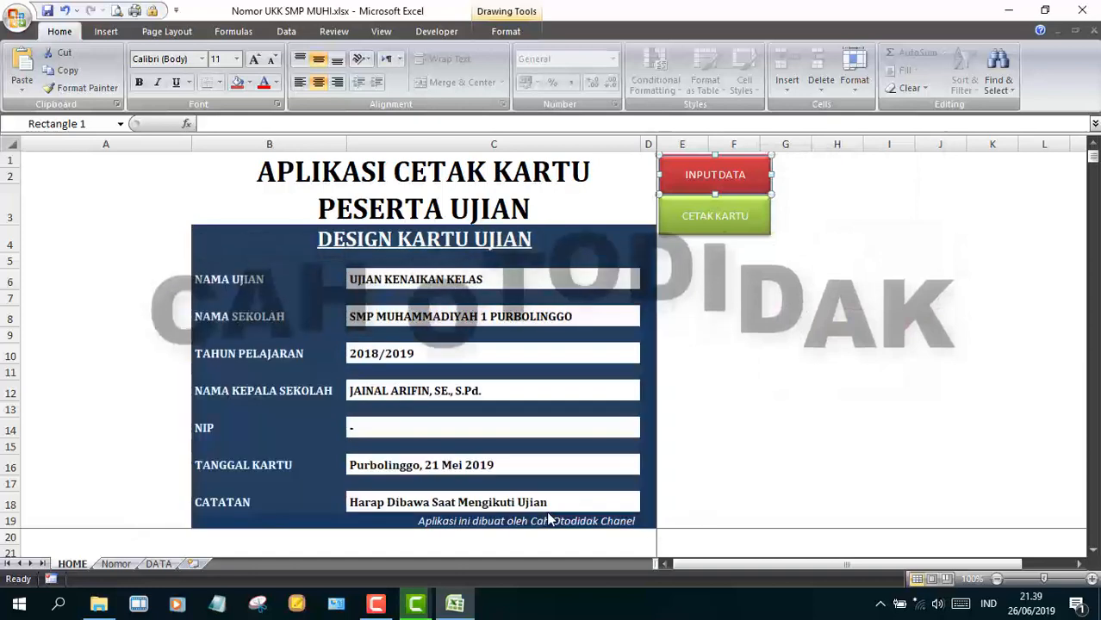
{"action": "left_click", "coordinate": [733, 335]}
{"action": "left_click", "coordinate": [718, 191]}
{"action": "left_click", "coordinate": [84, 565]}
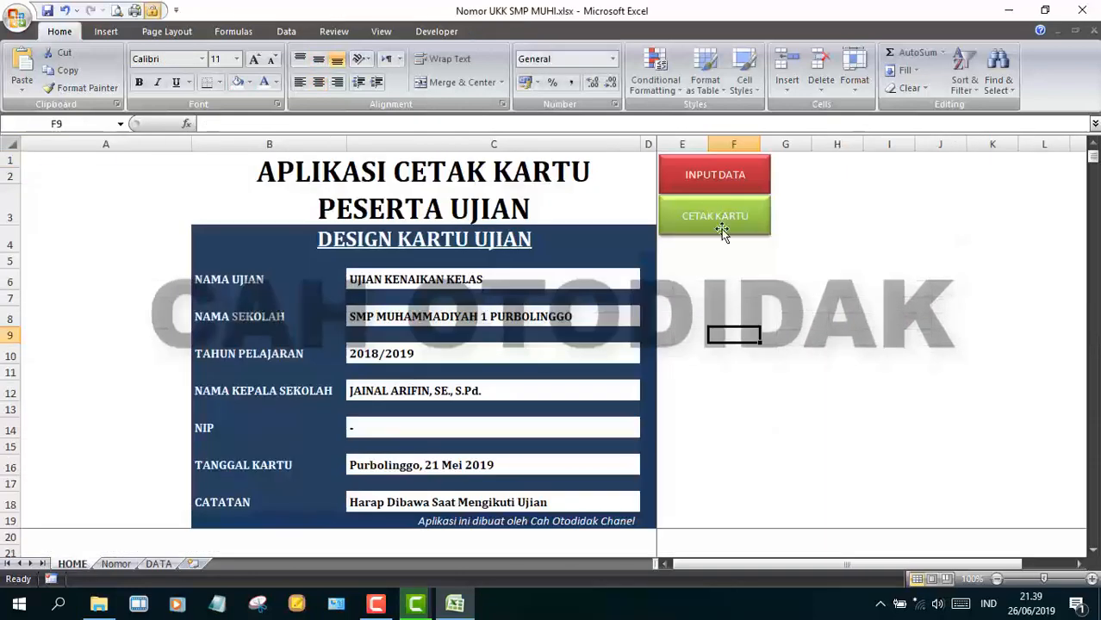
- Hyperlink the CETAK KARTU button to the Nomor sheet and test the link
{"action": "right_click", "coordinate": [713, 216]}
{"action": "left_click", "coordinate": [801, 369]}
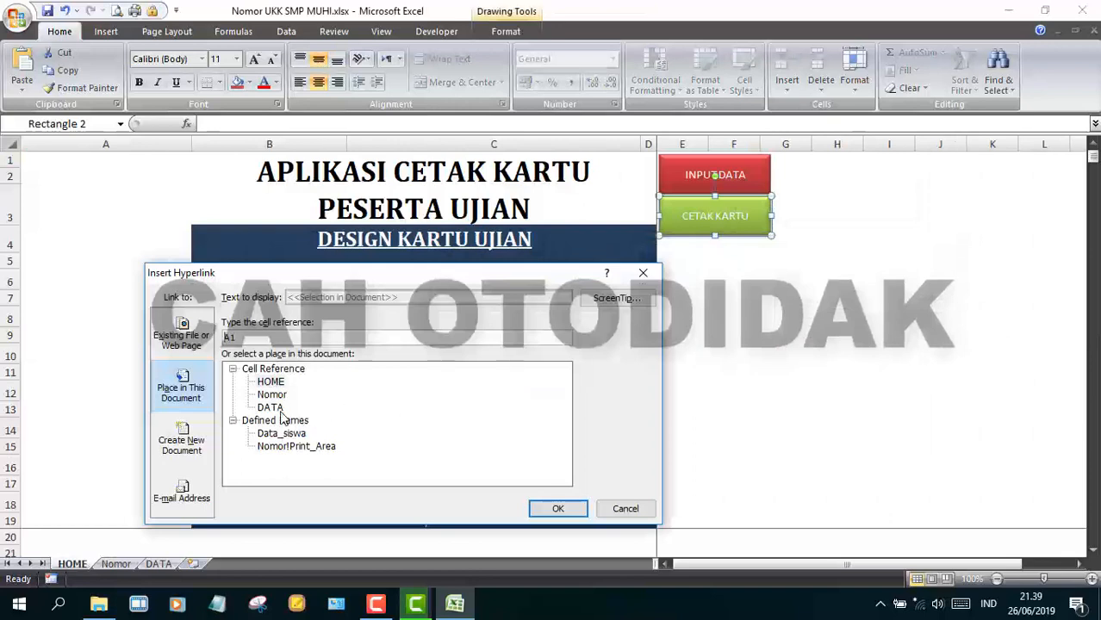
{"action": "left_click", "coordinate": [555, 508]}
{"action": "left_click", "coordinate": [781, 389]}
{"action": "left_click", "coordinate": [715, 216]}
{"action": "left_click", "coordinate": [73, 564]}
{"action": "right_click", "coordinate": [698, 175]}
{"action": "left_click", "coordinate": [667, 164]}
{"action": "left_click", "coordinate": [733, 251]}
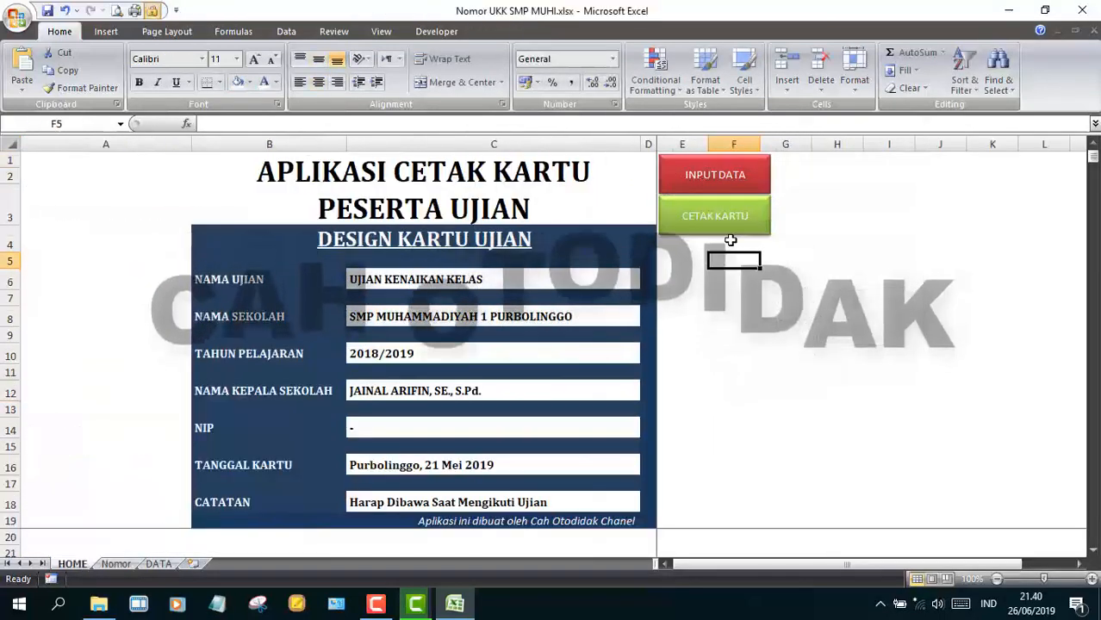
{"action": "left_click", "coordinate": [715, 220]}
- Dismiss the protected-cell warning and unprotect the Nomor sheet
{"action": "left_click", "coordinate": [552, 353]}
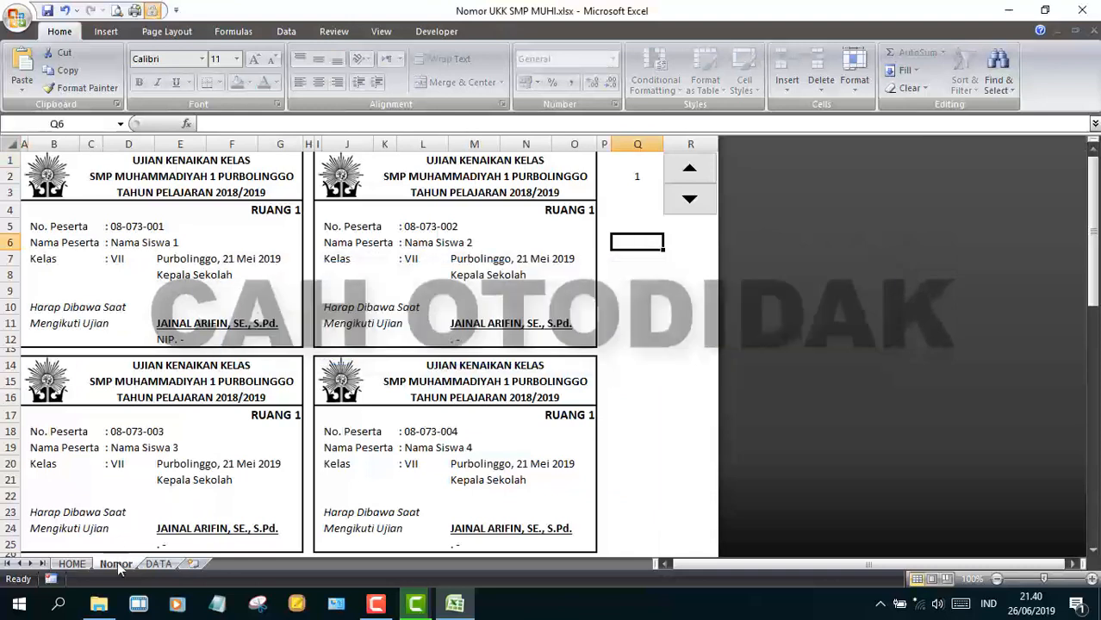
{"action": "right_click", "coordinate": [116, 564]}
{"action": "left_click", "coordinate": [159, 483]}
{"action": "left_click_drag", "start_coordinate": [1092, 163], "coordinate": [1079, 147]}
{"action": "left_click", "coordinate": [490, 288]}
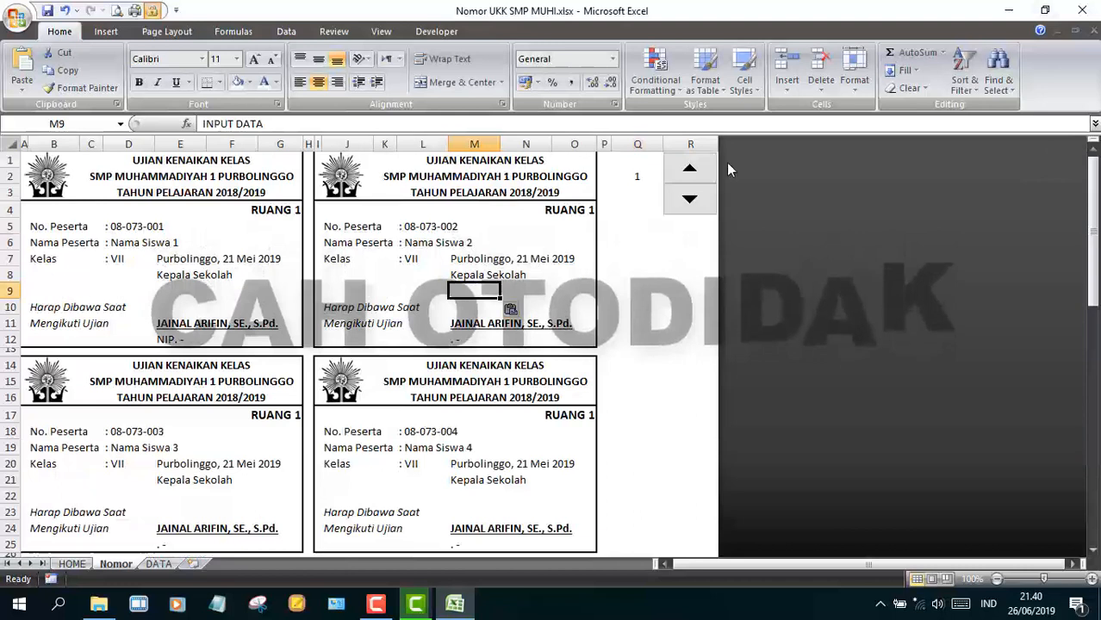
- Draw a rectangle below the number arrows near cell Q6 on the Nomor sheet
{"action": "left_click", "coordinate": [73, 564]}
{"action": "left_click", "coordinate": [714, 216]}
{"action": "left_click", "coordinate": [637, 242]}
{"action": "left_click", "coordinate": [106, 31]}
{"action": "left_click", "coordinate": [179, 80]}
{"action": "left_click", "coordinate": [178, 125]}
{"action": "mouse_move", "coordinate": [611, 234]}
{"action": "left_mouse_down"}
{"action": "mouse_move", "coordinate": [712, 256]}
{"action": "mouse_move", "coordinate": [706, 274]}
{"action": "left_mouse_up"}
- Label the rectangle INPUT DATA, give it a red shape style, and move it down-left
{"action": "right_click", "coordinate": [678, 262]}
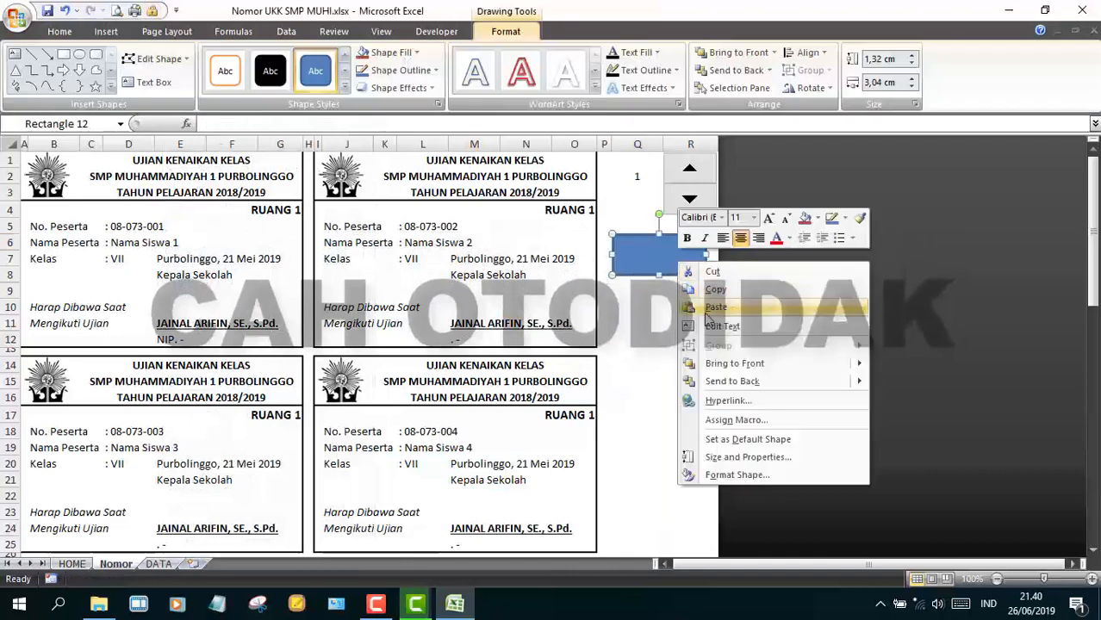
{"action": "left_click", "coordinate": [663, 262]}
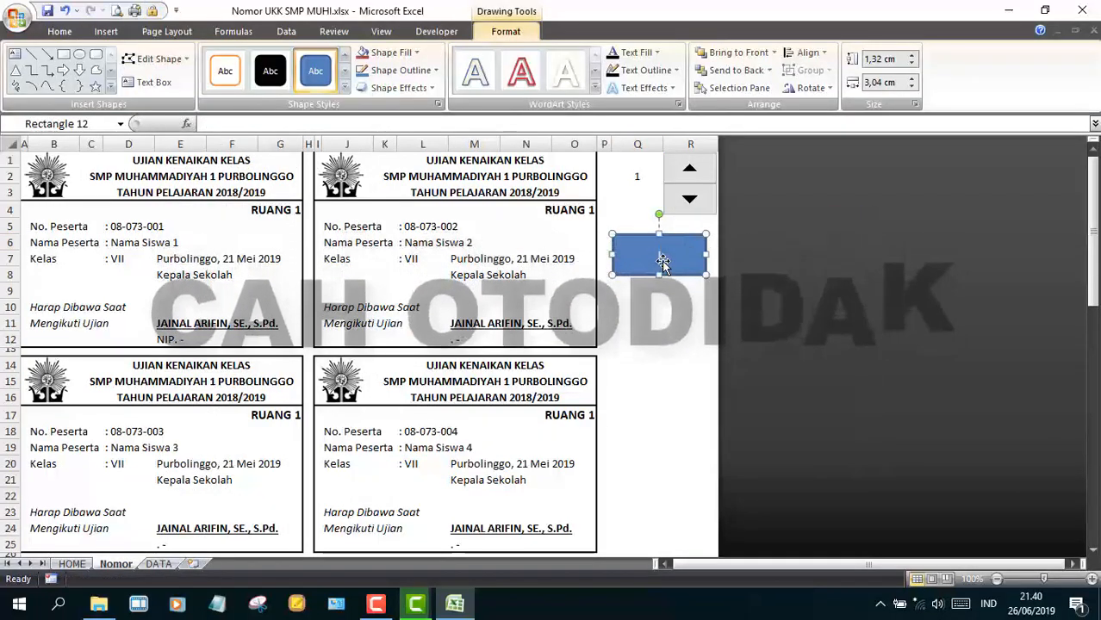
{"action": "left_click", "coordinate": [681, 329]}
{"action": "left_click", "coordinate": [659, 255]}
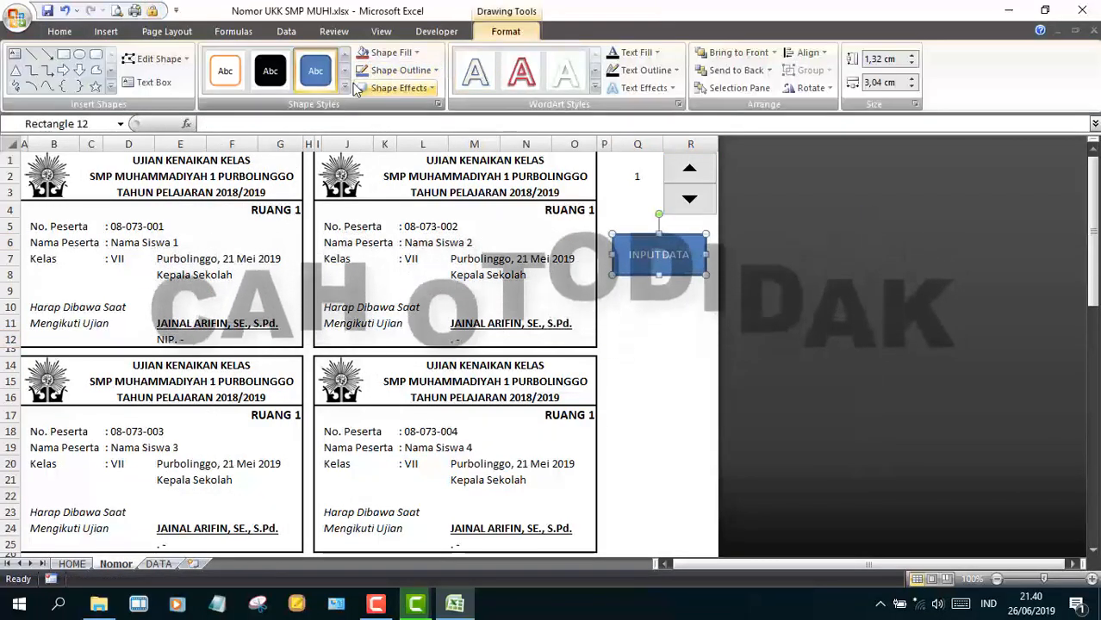
{"action": "left_click", "coordinate": [345, 87]}
{"action": "left_click", "coordinate": [315, 291]}
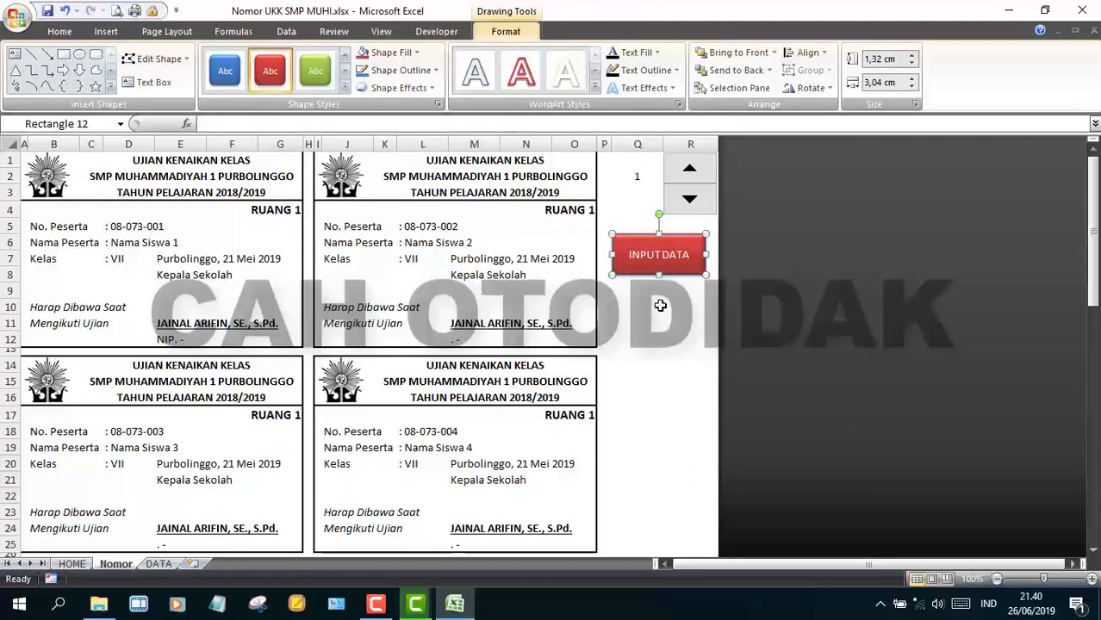
{"action": "left_click_drag", "start_coordinate": [700, 255], "coordinate": [689, 308]}
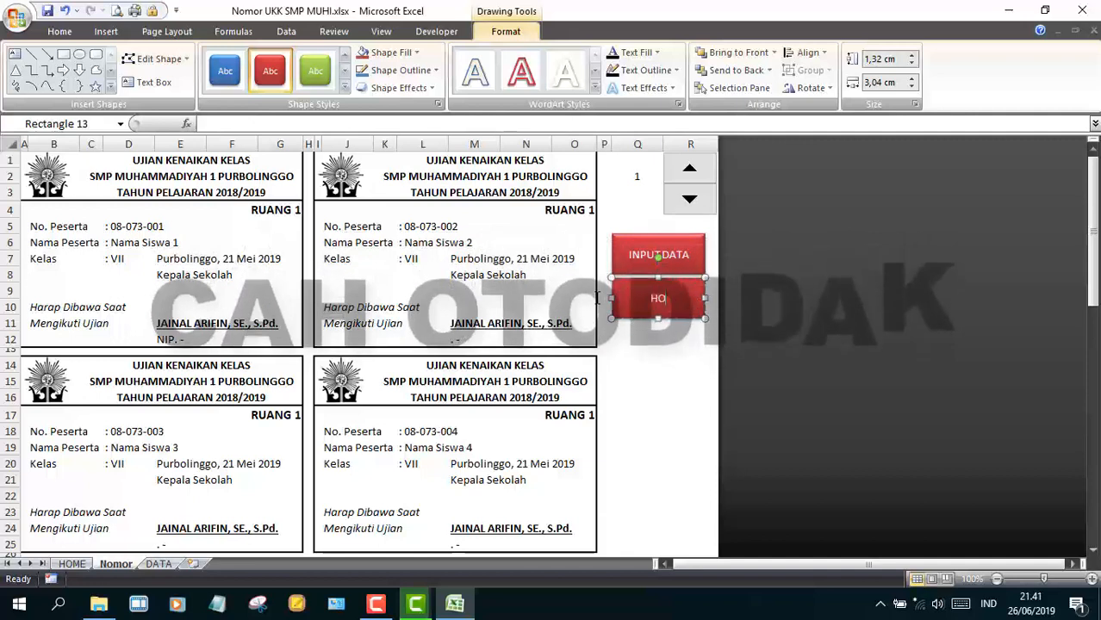
- Complete the HOME button label and give it a blue shape style
{"action": "type", "text": "ME"}
{"action": "left_click", "coordinate": [689, 381]}
{"action": "right_click", "coordinate": [685, 293]}
{"action": "key", "text": "Escape"}
{"action": "left_click", "coordinate": [225, 71]}
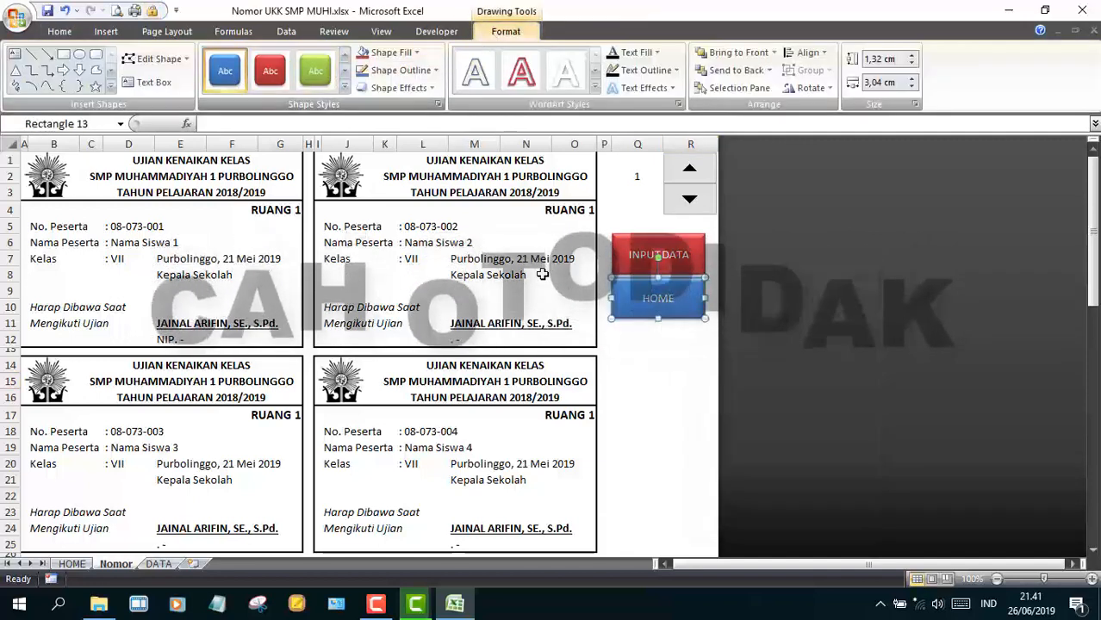
{"action": "left_click", "coordinate": [684, 345]}
- Hyperlink HOME to the HOME sheet and INPUT DATA to the DATA sheet, then test both
{"action": "right_click", "coordinate": [655, 288]}
{"action": "left_click", "coordinate": [689, 423]}
{"action": "left_click", "coordinate": [271, 381]}
{"action": "left_click", "coordinate": [558, 508]}
{"action": "right_click", "coordinate": [687, 263]}
{"action": "left_click", "coordinate": [719, 403]}
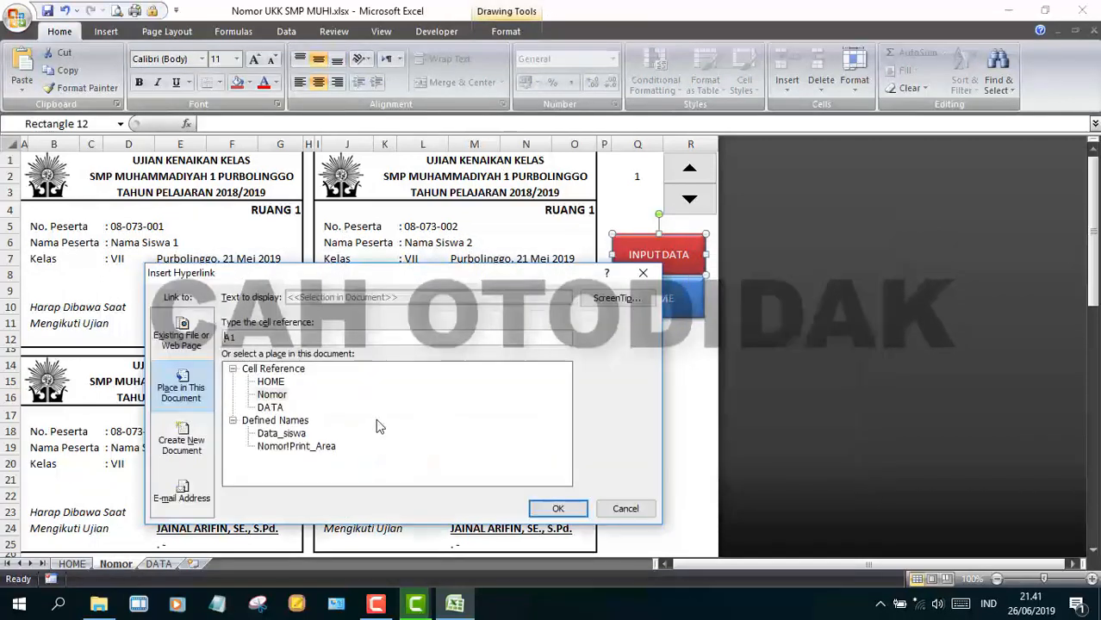
{"action": "left_click", "coordinate": [558, 508]}
{"action": "left_click", "coordinate": [689, 297]}
{"action": "left_click", "coordinate": [689, 166]}
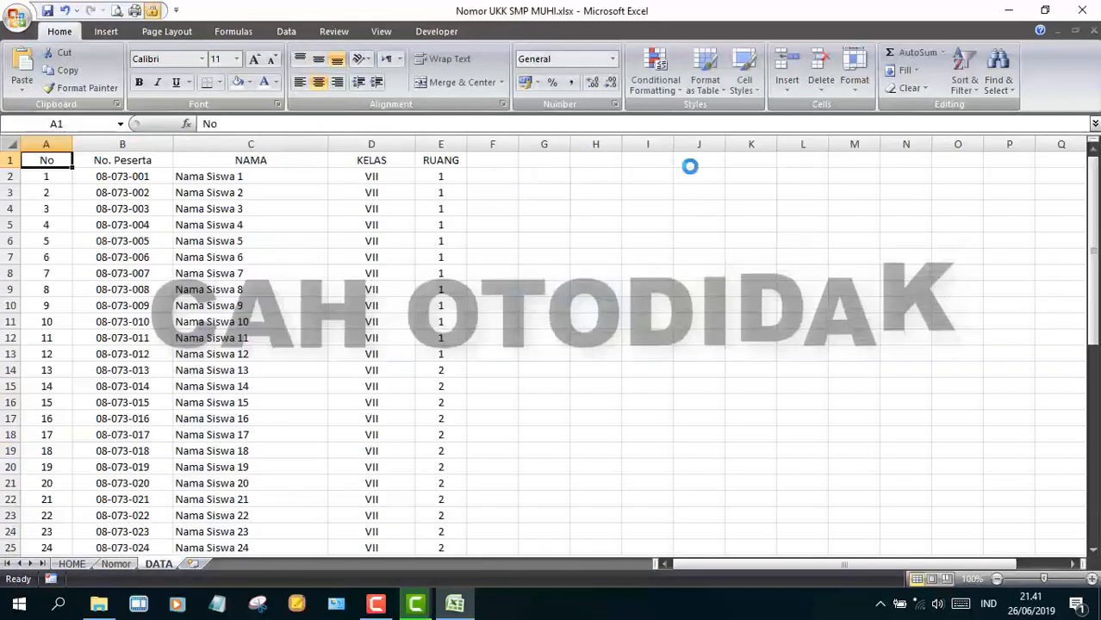
- Insert a taller blank row 1 on DATA and paste a copy of the HOME button there
{"action": "right_click", "coordinate": [10, 161]}
{"action": "left_click", "coordinate": [43, 242]}
{"action": "left_click_drag", "start_coordinate": [10, 168], "coordinate": [10, 196]}
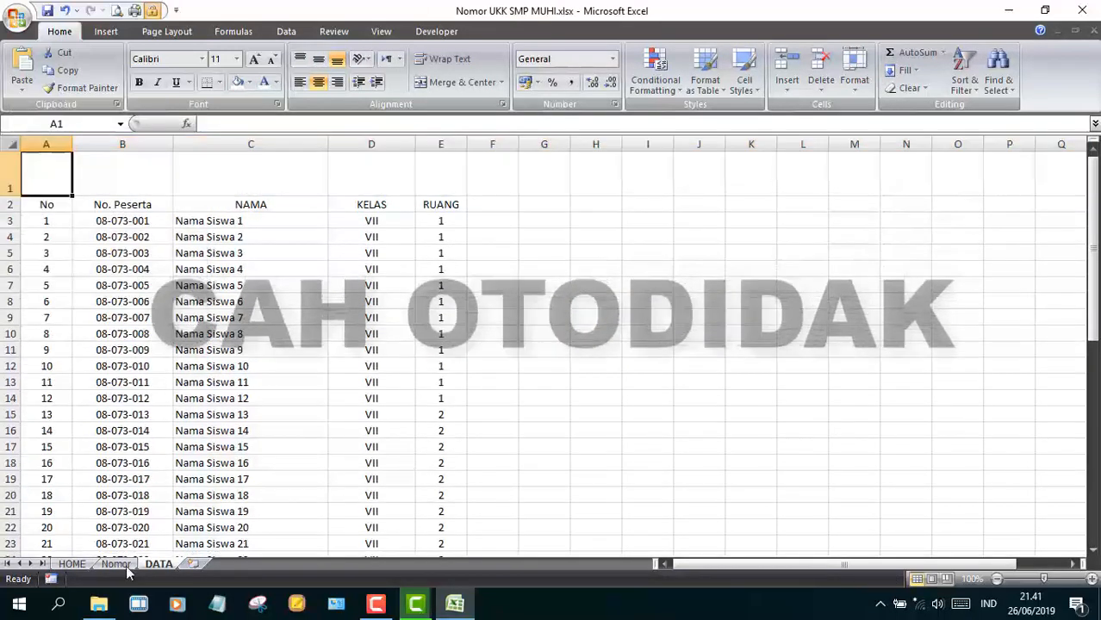
{"action": "left_click", "coordinate": [119, 564]}
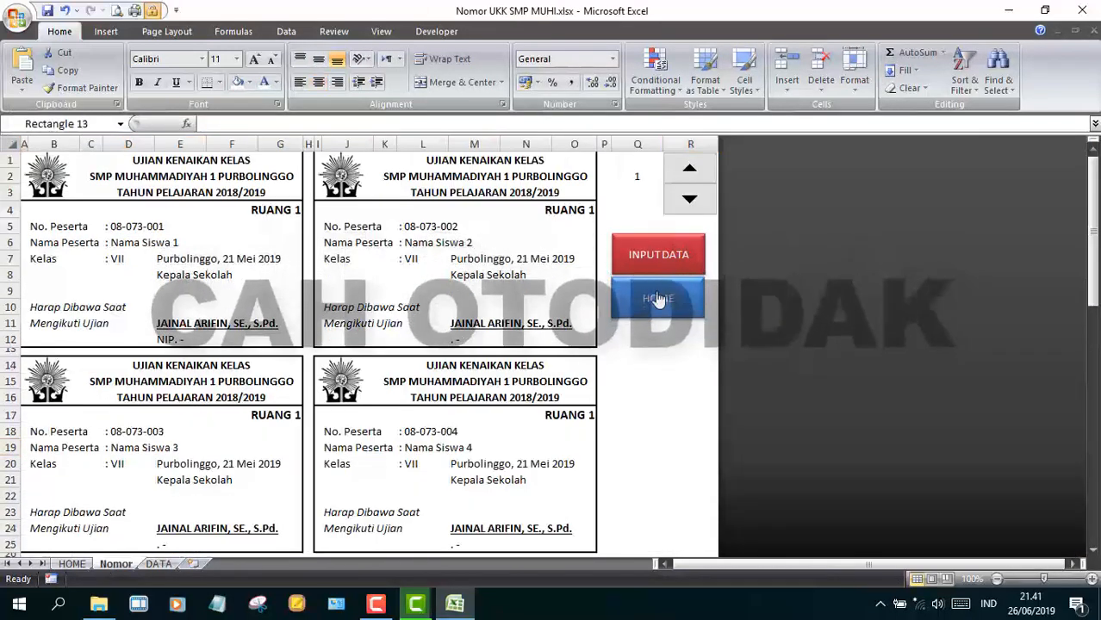
{"action": "left_click", "coordinate": [624, 291], "text": "ctrl"}
{"action": "key", "text": "ctrl+c"}
{"action": "key", "text": "ctrl+Page_Down"}
{"action": "key", "text": "ctrl+v"}
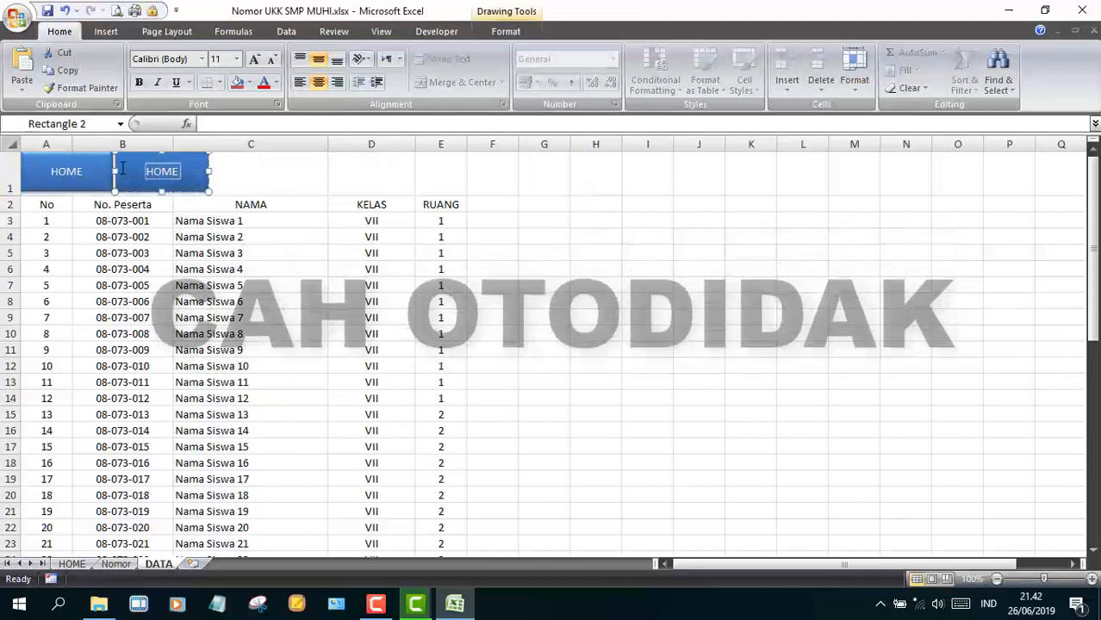
- Relabel the copied button CETAK KARTU and restyle it green
{"action": "key", "text": "BackSpace"}
{"action": "key", "text": "BackSpace"}
{"action": "key", "text": "BackSpace"}
{"action": "key", "text": "BackSpace"}
{"action": "type", "text": "CETAK KARTU"}
{"action": "left_click", "coordinate": [242, 173]}
{"action": "right_click", "coordinate": [200, 167]}
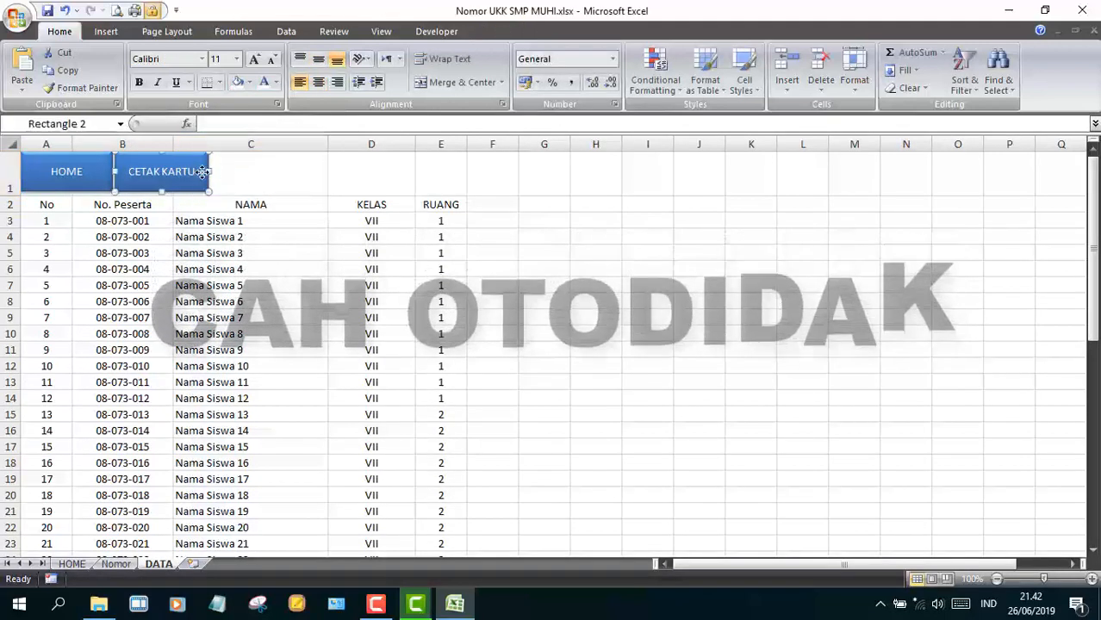
{"action": "left_click", "coordinate": [506, 32]}
- Shade header cells A2:E2 light blue and apply All Borders to the whole table
{"action": "left_click_drag", "start_coordinate": [46, 204], "coordinate": [441, 204]}
{"action": "left_click", "coordinate": [249, 82]}
{"action": "left_click", "coordinate": [288, 134]}
{"action": "left_click", "coordinate": [52, 222]}
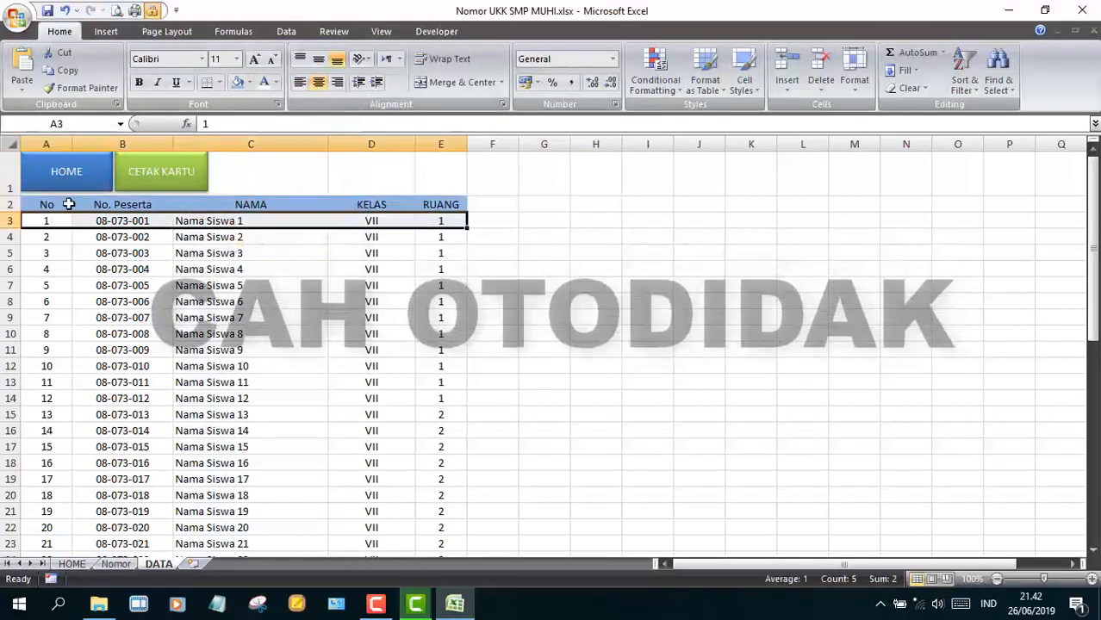
{"action": "left_click_drag", "start_coordinate": [46, 204], "coordinate": [441, 204]}
{"action": "key", "text": "ctrl+shift+Down"}
{"action": "left_click", "coordinate": [221, 82]}
{"action": "left_click", "coordinate": [220, 210]}
- Freeze Panes above the first data row so the header rows stay in place
{"action": "scroll", "coordinate": [123, 222], "scroll_direction": "up", "scroll_amount": 9}
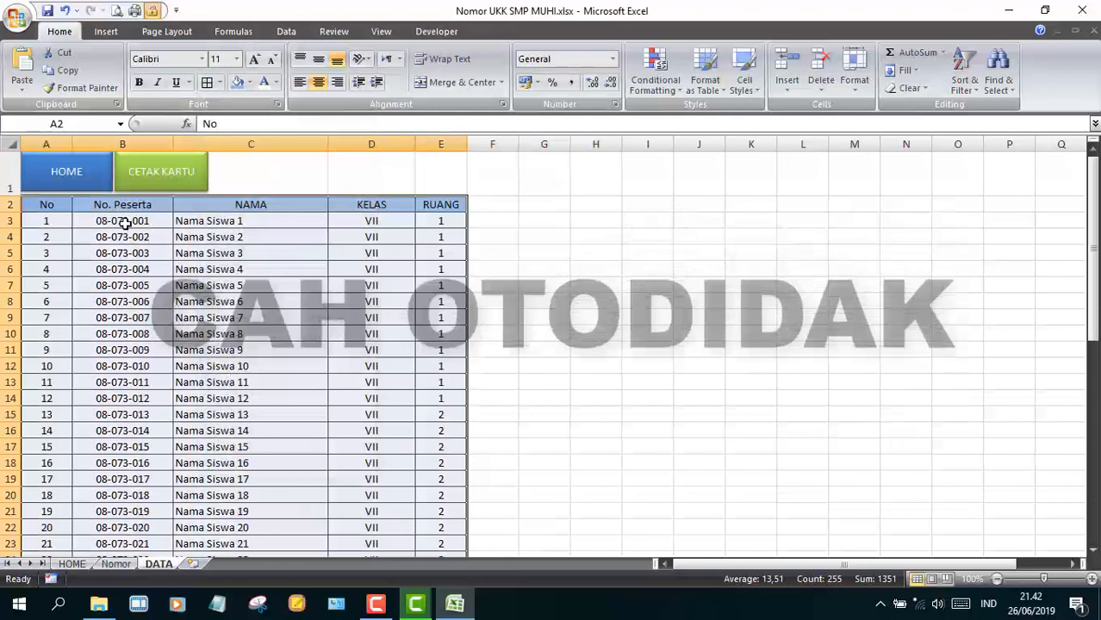
{"action": "left_click", "coordinate": [10, 221]}
{"action": "left_click", "coordinate": [380, 31]}
{"action": "left_click", "coordinate": [576, 82]}
{"action": "left_click", "coordinate": [591, 142]}
{"action": "left_click", "coordinate": [586, 293]}
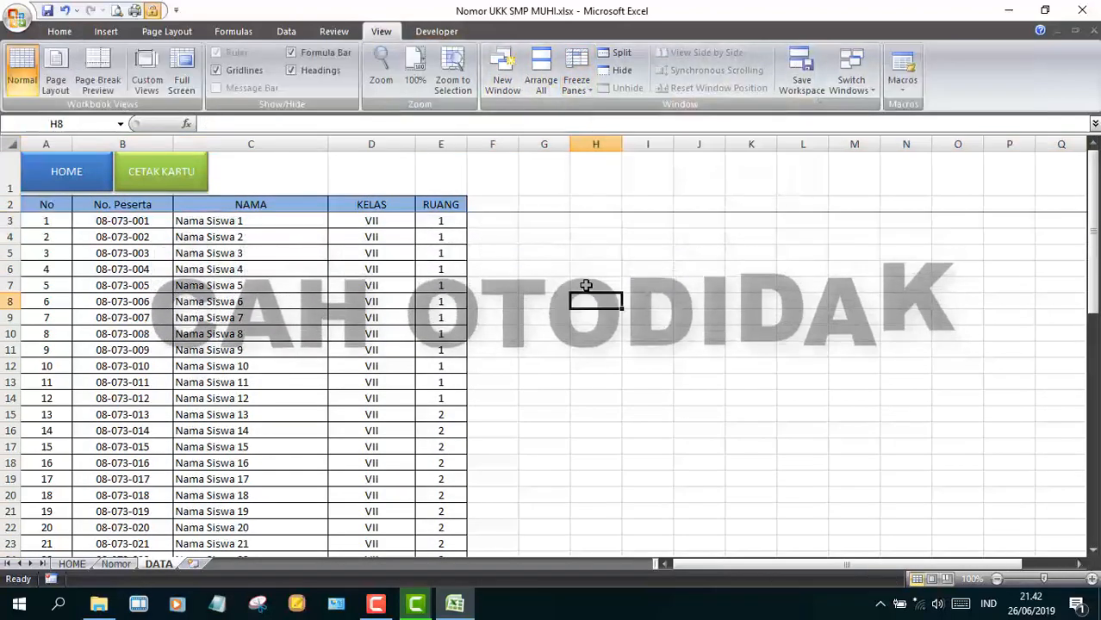
{"action": "key", "text": "Down"}
{"action": "key", "text": "Down"}
{"action": "key", "text": "Down"}
{"action": "key", "text": "Down"}
{"action": "key", "text": "Down"}
{"action": "key", "text": "Down"}
{"action": "key", "text": "Down"}
{"action": "key", "text": "Down"}
{"action": "key", "text": "Down"}
{"action": "key", "text": "Down"}
{"action": "key", "text": "Down"}
{"action": "key", "text": "Down"}
{"action": "key", "text": "Down"}
{"action": "key", "text": "Down"}
{"action": "key", "text": "Down"}
{"action": "key", "text": "Down"}
{"action": "key", "text": "Down"}
{"action": "key", "text": "Down"}
{"action": "key", "text": "Down"}
{"action": "key", "text": "Down"}
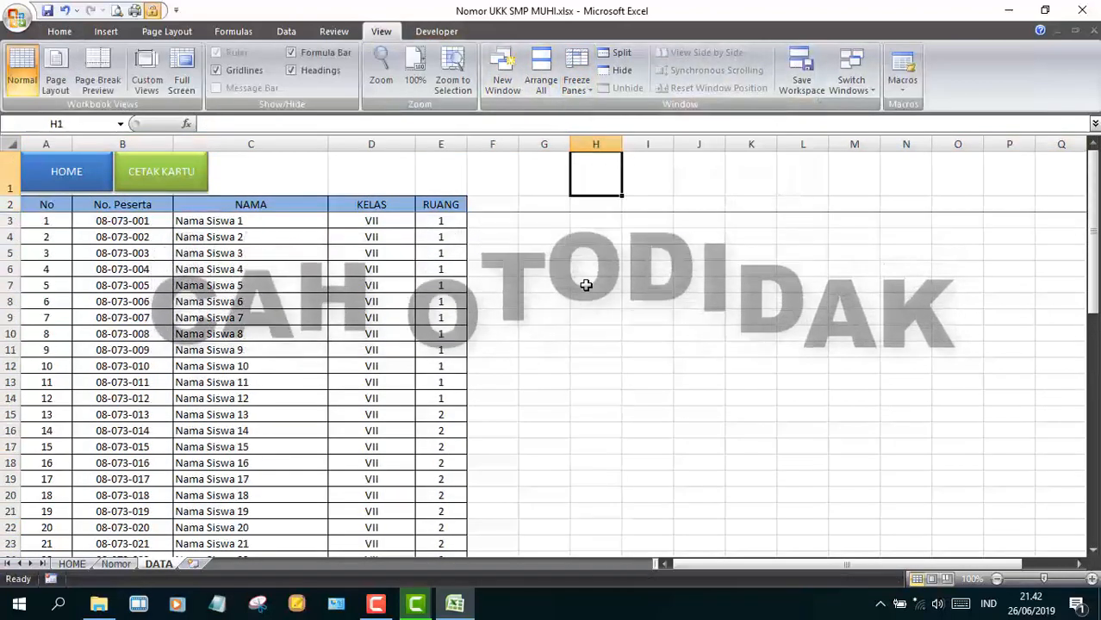
{"action": "key", "text": "ctrl+Page_Up"}
{"action": "key", "text": "ctrl+Page_Up"}
- Hyperlink the CETAK KARTU button to the Nomor sheet
{"action": "left_click", "coordinate": [734, 220]}
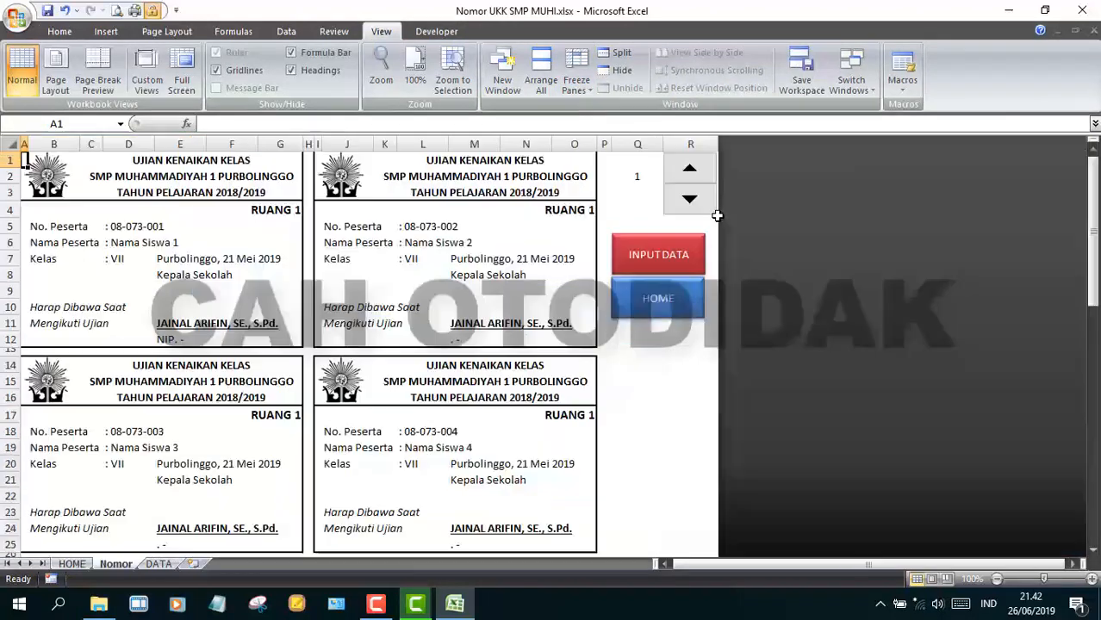
{"action": "key", "text": "ctrl+Page_Down"}
{"action": "right_click", "coordinate": [186, 177]}
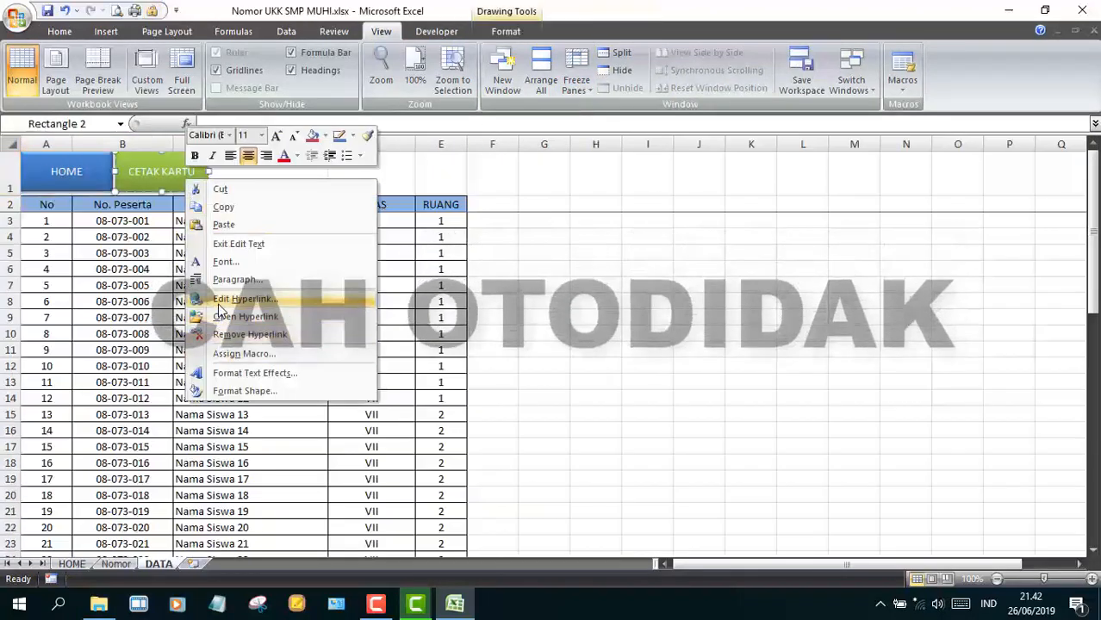
{"action": "left_click", "coordinate": [226, 298]}
{"action": "left_click", "coordinate": [340, 388]}
{"action": "left_click", "coordinate": [558, 508]}
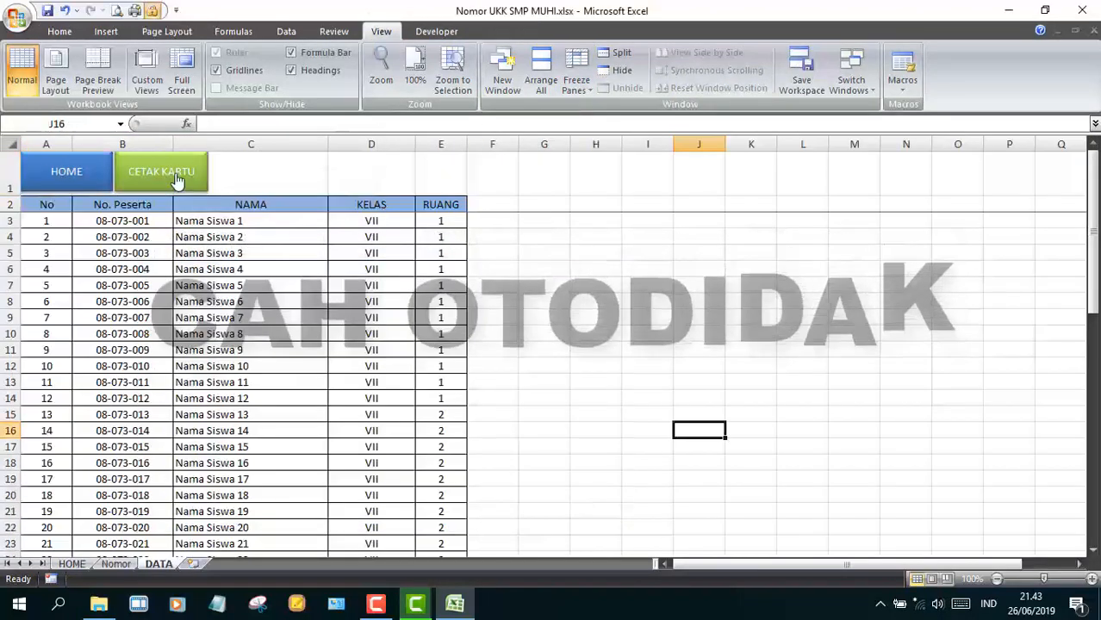
{"action": "left_click", "coordinate": [177, 180]}
- Test the HOME, Nomor and DATA navigation buttons, ending on the HOME sheet
{"action": "left_click", "coordinate": [641, 300]}
{"action": "left_click", "coordinate": [694, 184]}
{"action": "left_click", "coordinate": [90, 173]}
{"action": "left_click", "coordinate": [710, 218]}
{"action": "left_click", "coordinate": [656, 258]}
{"action": "left_click", "coordinate": [83, 173]}
{"action": "left_click", "coordinate": [779, 332]}
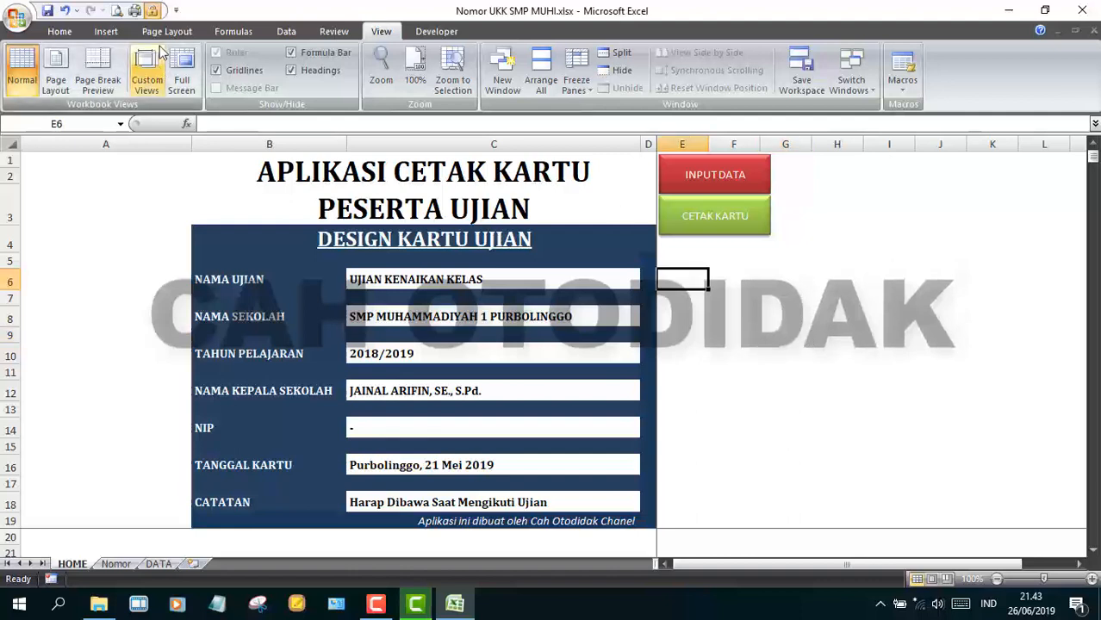
- Place a text box beside the HOME sheet buttons and enlarge its font to 32
{"action": "left_click", "coordinate": [106, 31]}
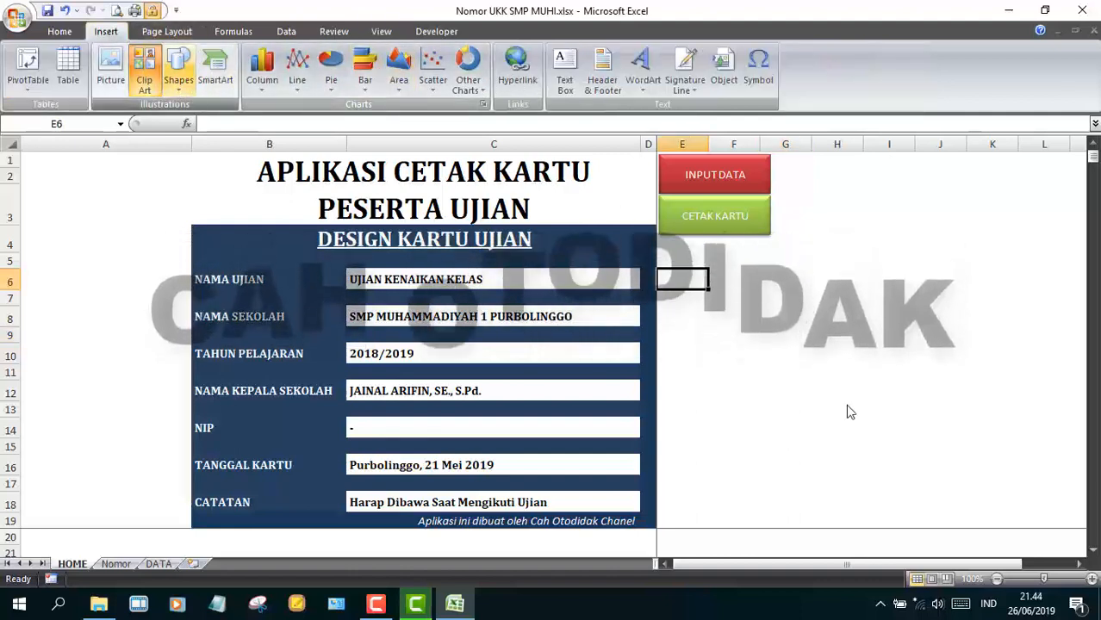
{"action": "left_click", "coordinate": [733, 390]}
{"action": "left_click", "coordinate": [178, 69]}
{"action": "left_click", "coordinate": [144, 124]}
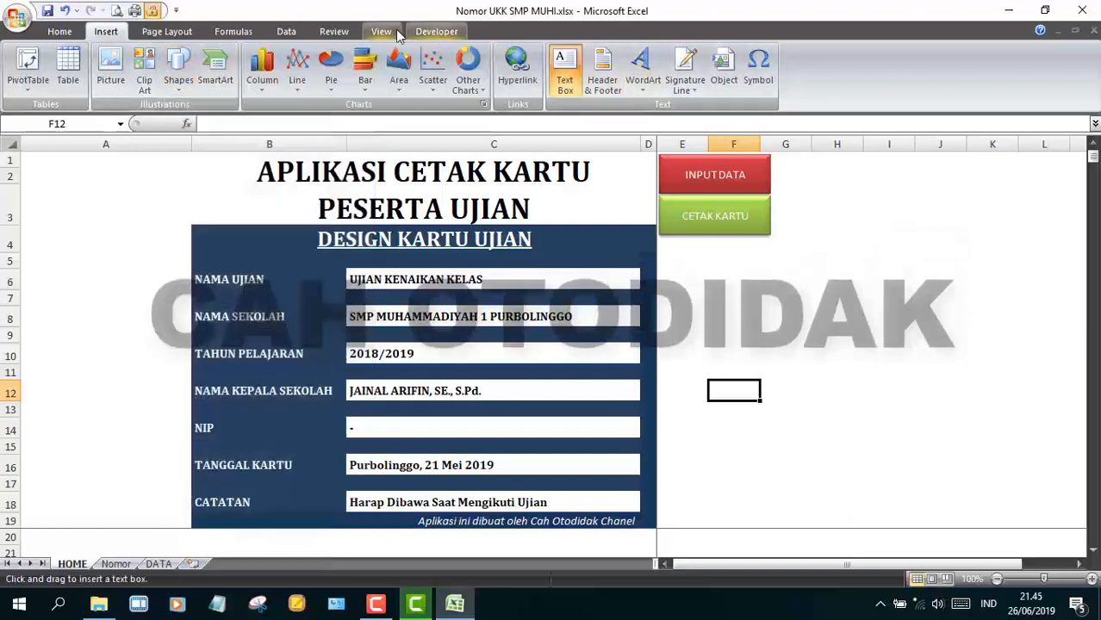
{"action": "left_click", "coordinate": [672, 266]}
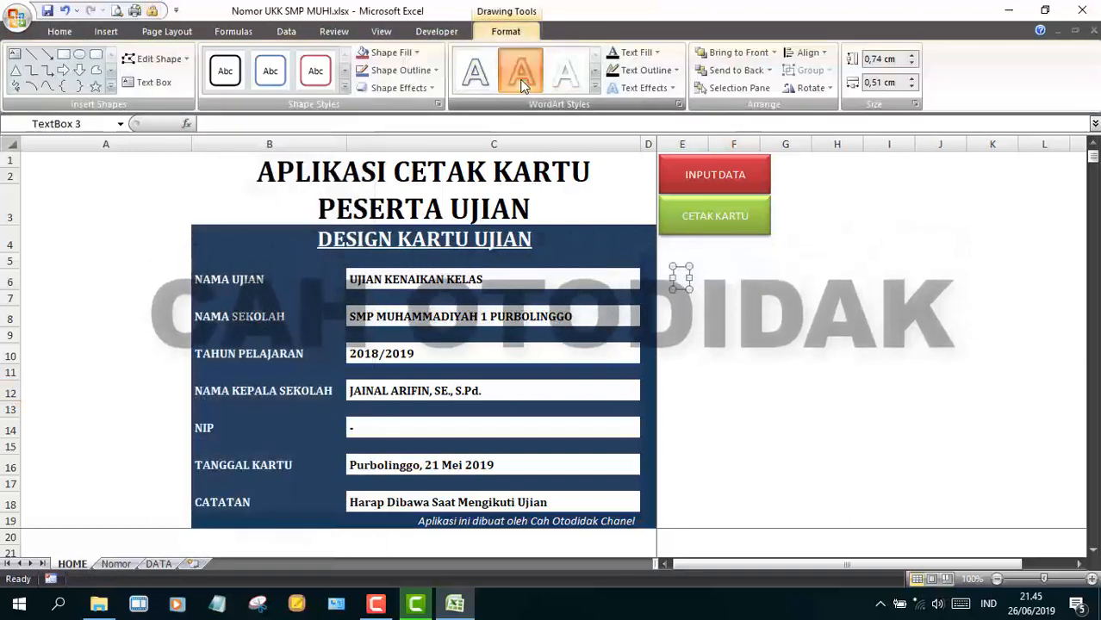
{"action": "left_click", "coordinate": [59, 32]}
{"action": "left_click", "coordinate": [255, 63]}
{"action": "left_click", "coordinate": [255, 63]}
{"action": "left_click", "coordinate": [255, 63]}
{"action": "left_click", "coordinate": [255, 63]}
{"action": "left_click", "coordinate": [255, 64]}
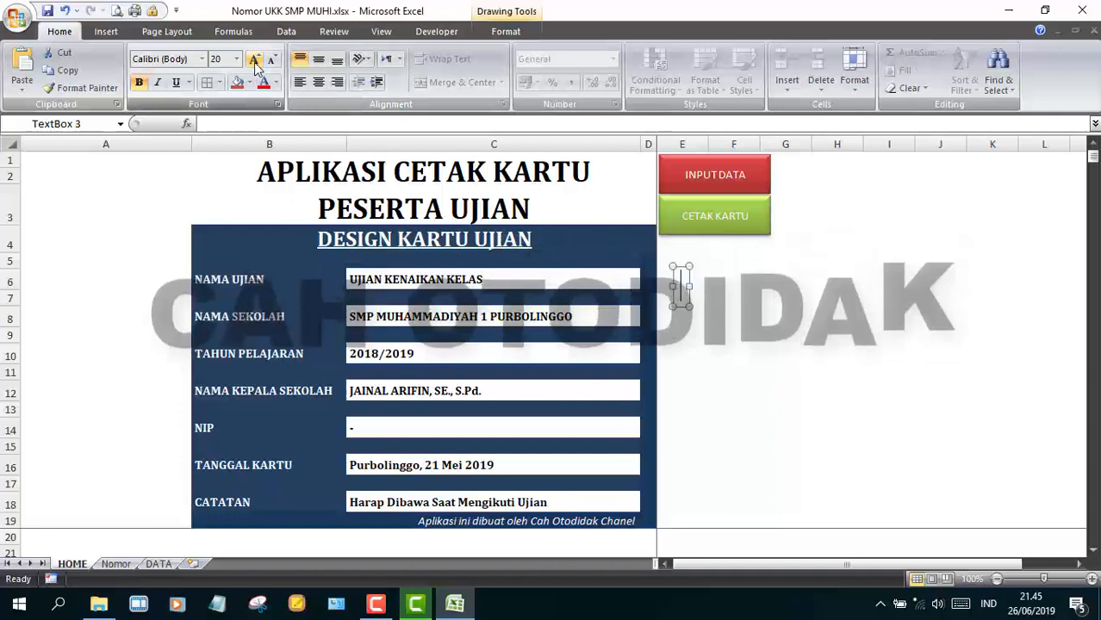
- Type 'Jangan Lupa Like, Subscribe, And Share' and start the line 'Terima Kasih Mohon'
{"action": "type", "text": "Jangan Lupa"}
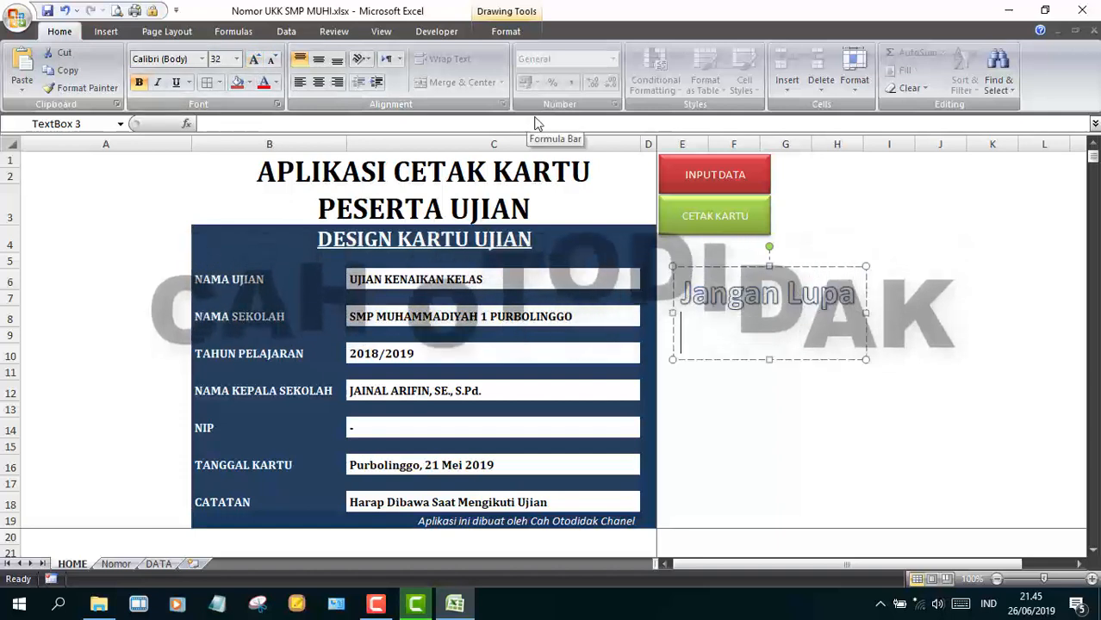
{"action": "type", "text": " Like, Subscra"}
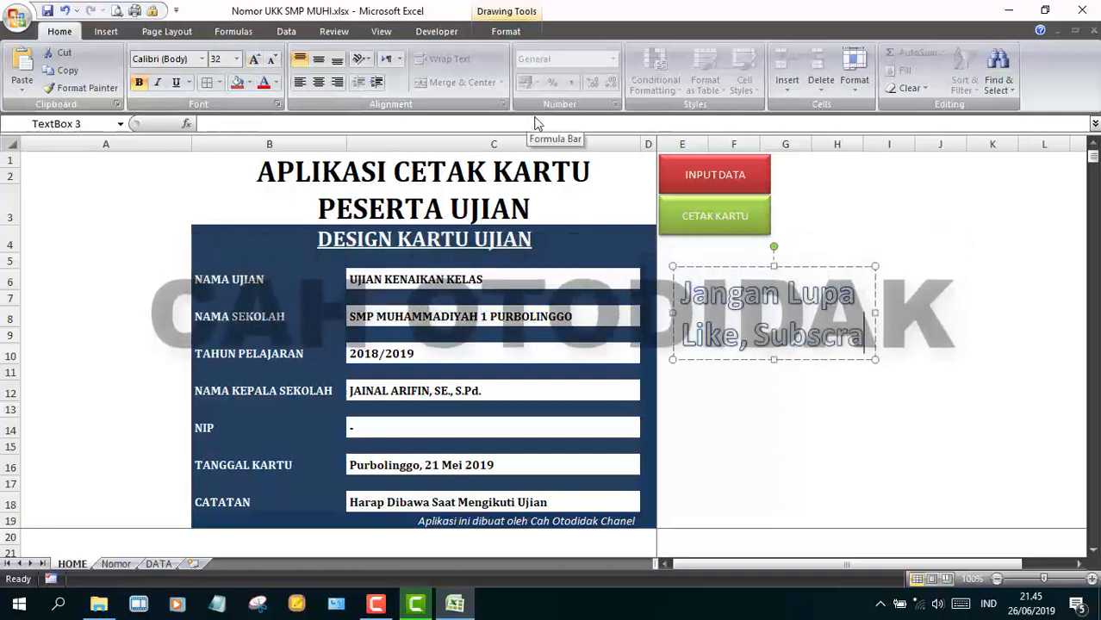
{"action": "type", "text": "be"}
{"action": "key", "text": "BackSpace"}
{"action": "key", "text": "BackSpace"}
{"action": "key", "text": "BackSpace"}
{"action": "key", "text": "BackSpace"}
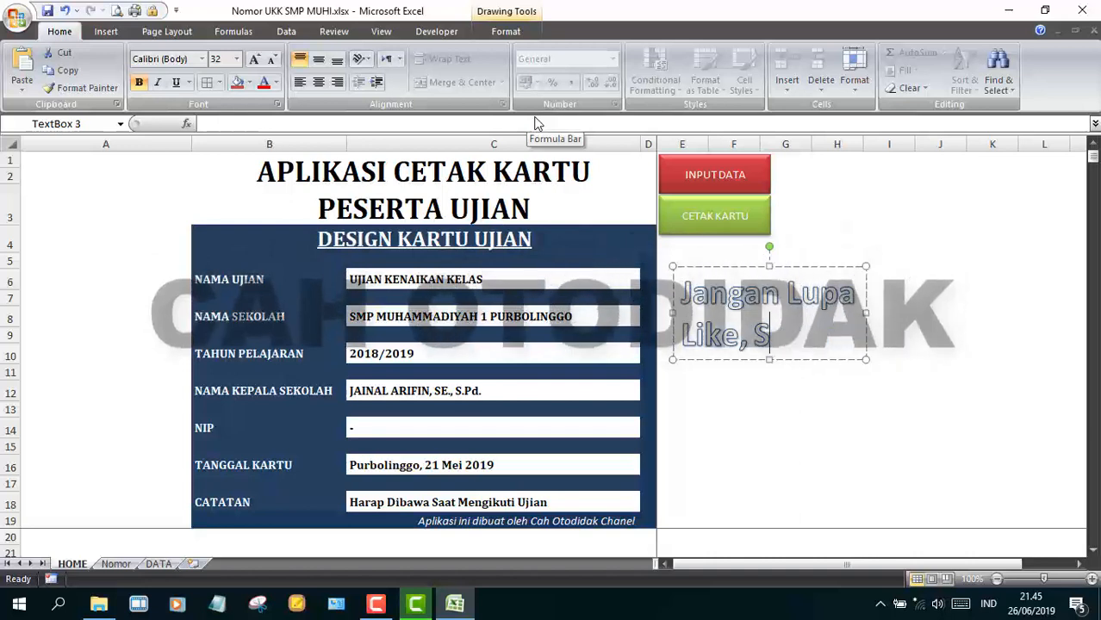
{"action": "type", "text": "ubscribe"}
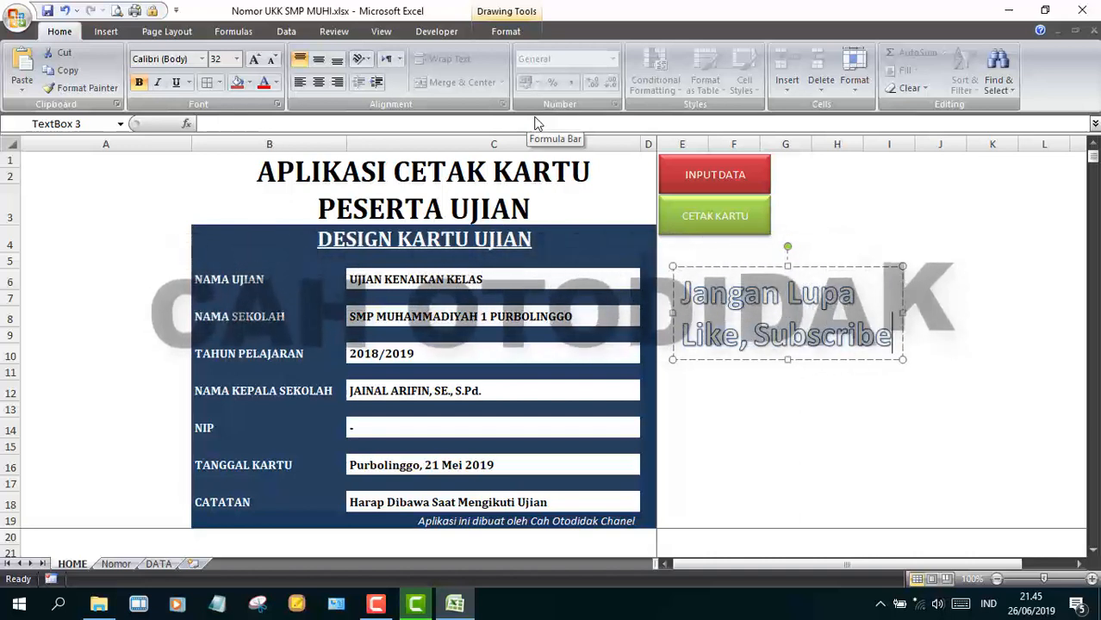
{"action": "type", "text": ", And Share"}
{"action": "key", "text": "Return"}
{"action": "key", "text": "Return"}
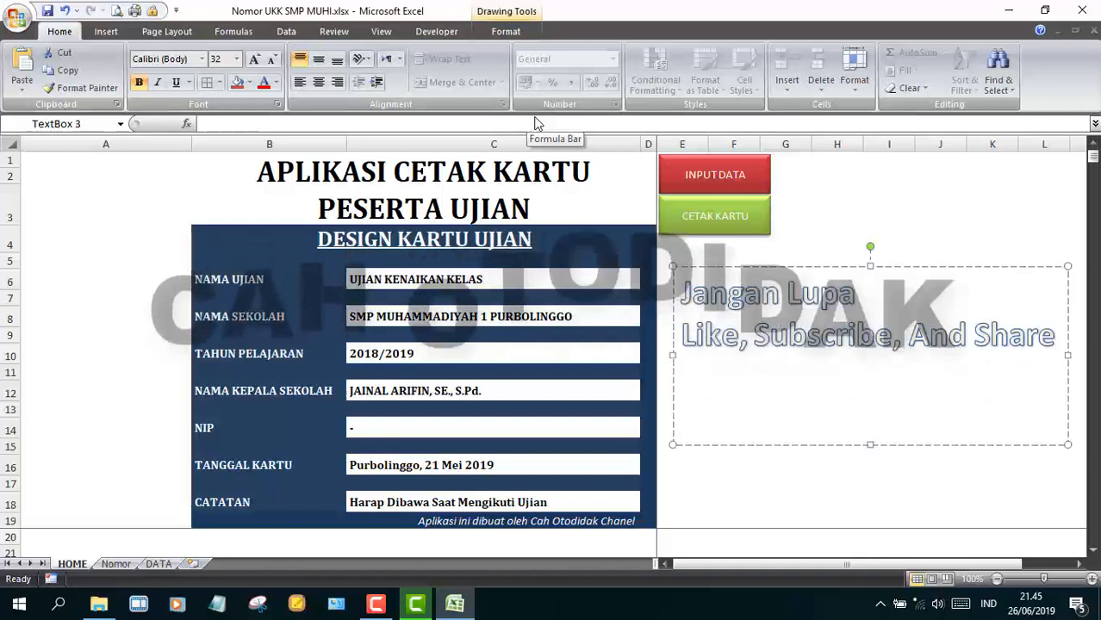
{"action": "type", "text": "Terima "}
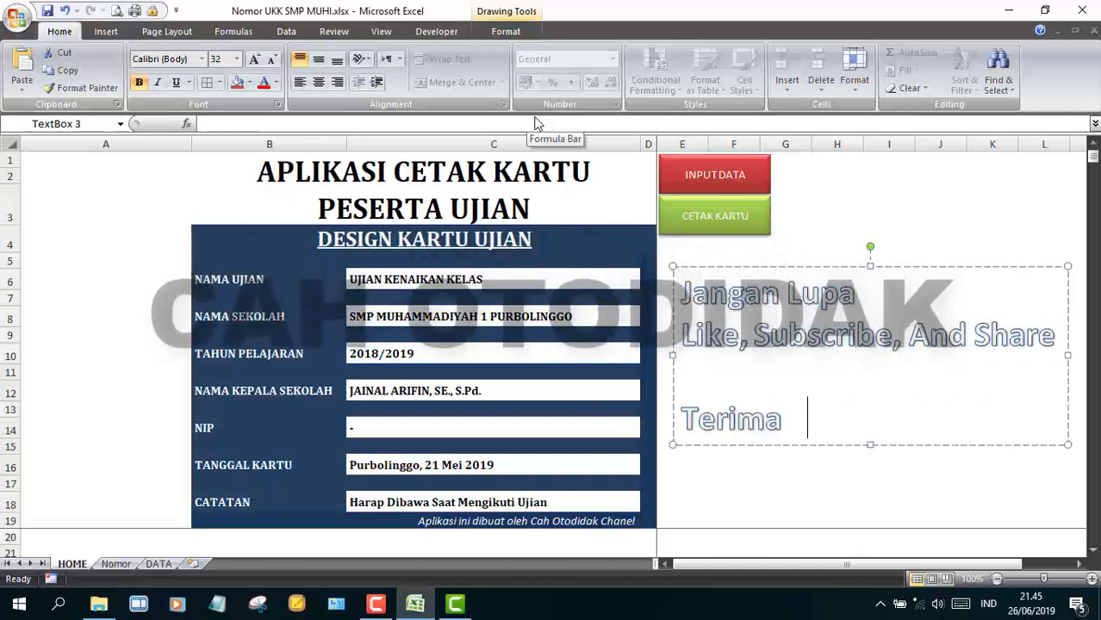
{"action": "type", "text": "Kasih Mo"}
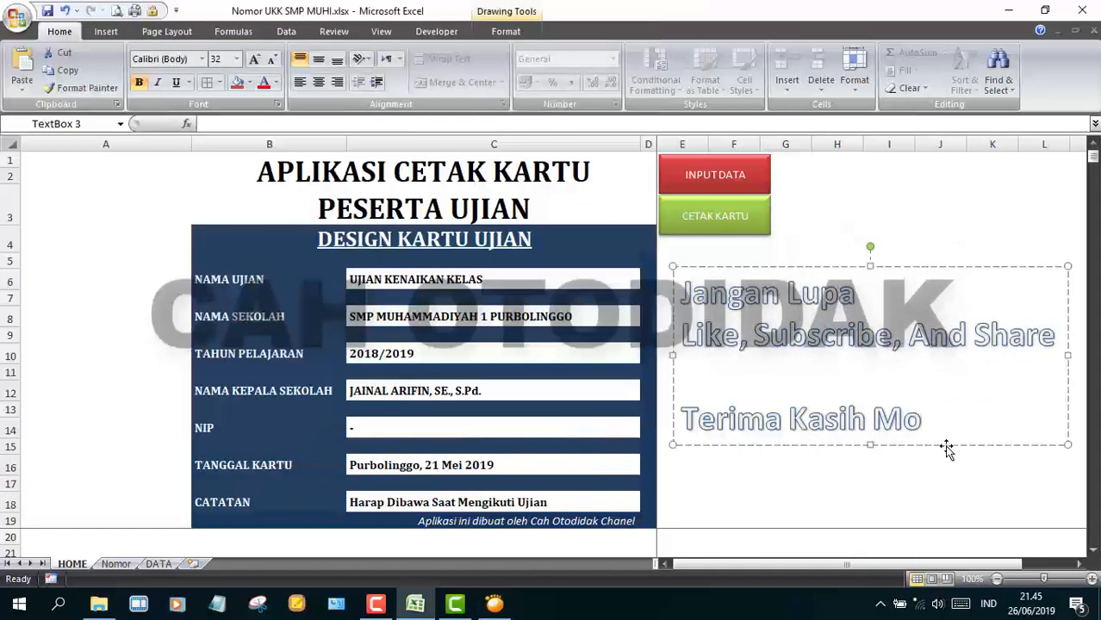
{"action": "type", "text": "hon Duk"}
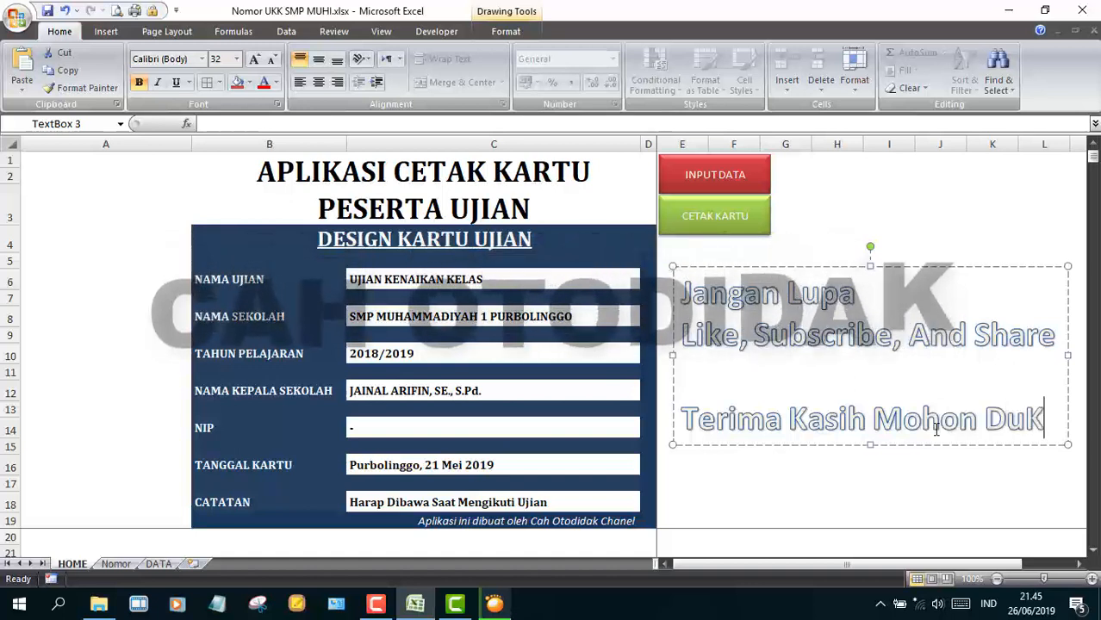
{"action": "key", "text": "BackSpace"}
{"action": "key", "text": "BackSpace"}
{"action": "key", "text": "BackSpace"}
{"action": "key", "text": "BackSpace"}
{"action": "key", "text": "BackSpace"}
{"action": "key", "text": "BackSpace"}
{"action": "key", "text": "BackSpace"}
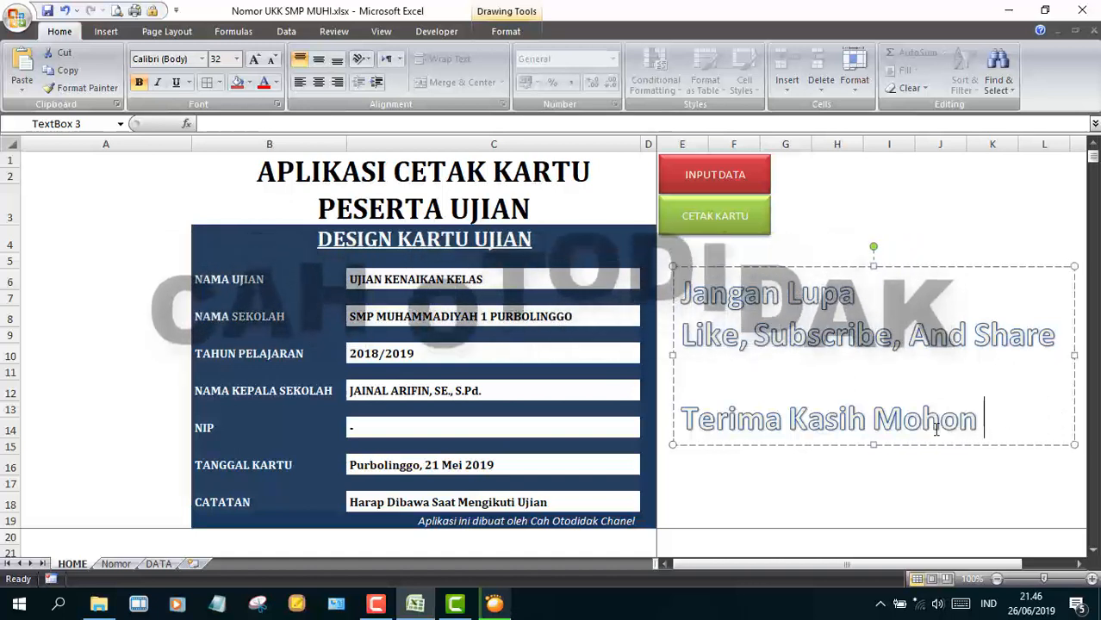